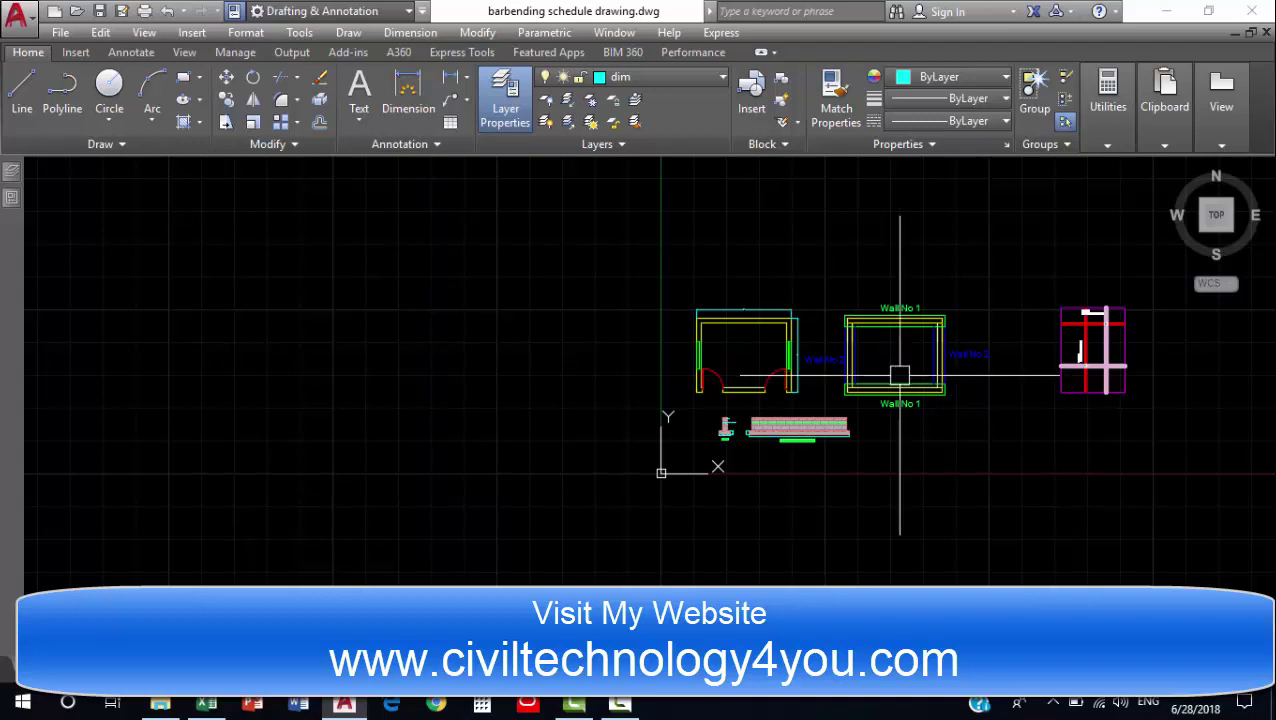
Measure Wall No 1's length with an aligned dimension, then cancel it.
mouse_move(905, 372)
middle_mouse_down()
mouse_move(810, 434)
mouse_move(812, 336)
mouse_move(815, 354)
middle_mouse_up()
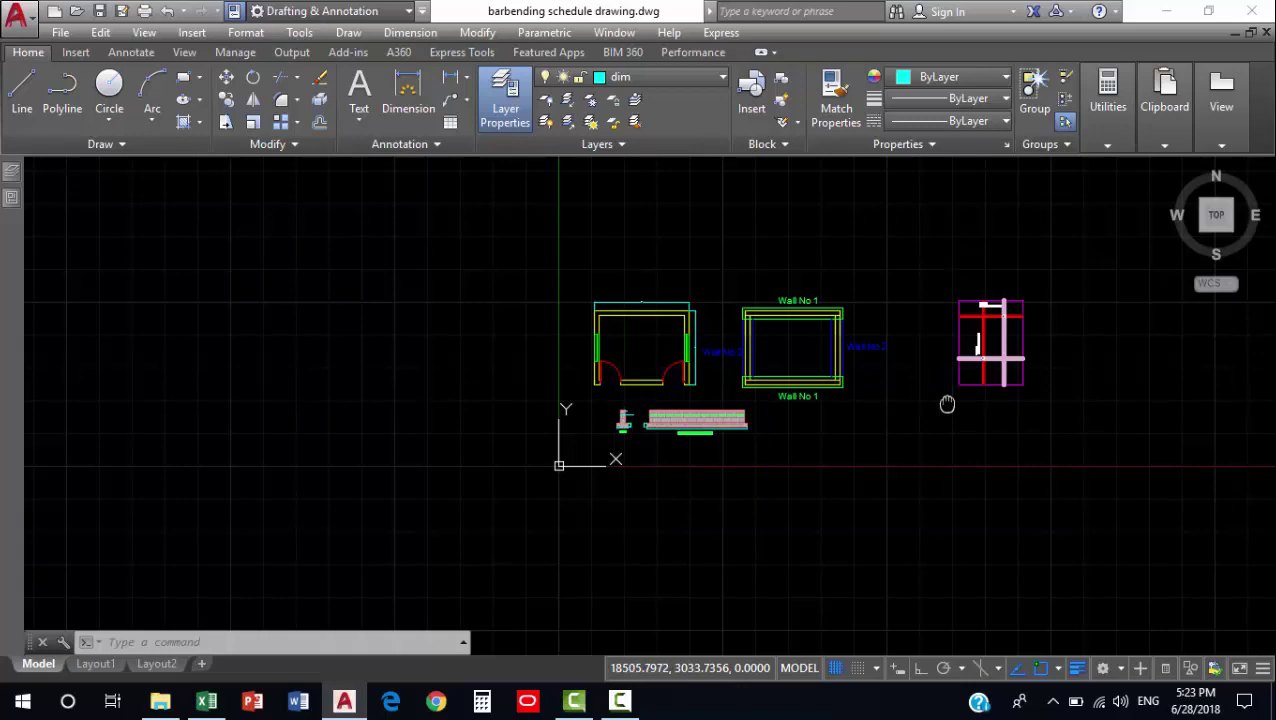
scroll(868, 404, "down", 1)
scroll(797, 407, "up", 3)
scroll(722, 371, "up", 4)
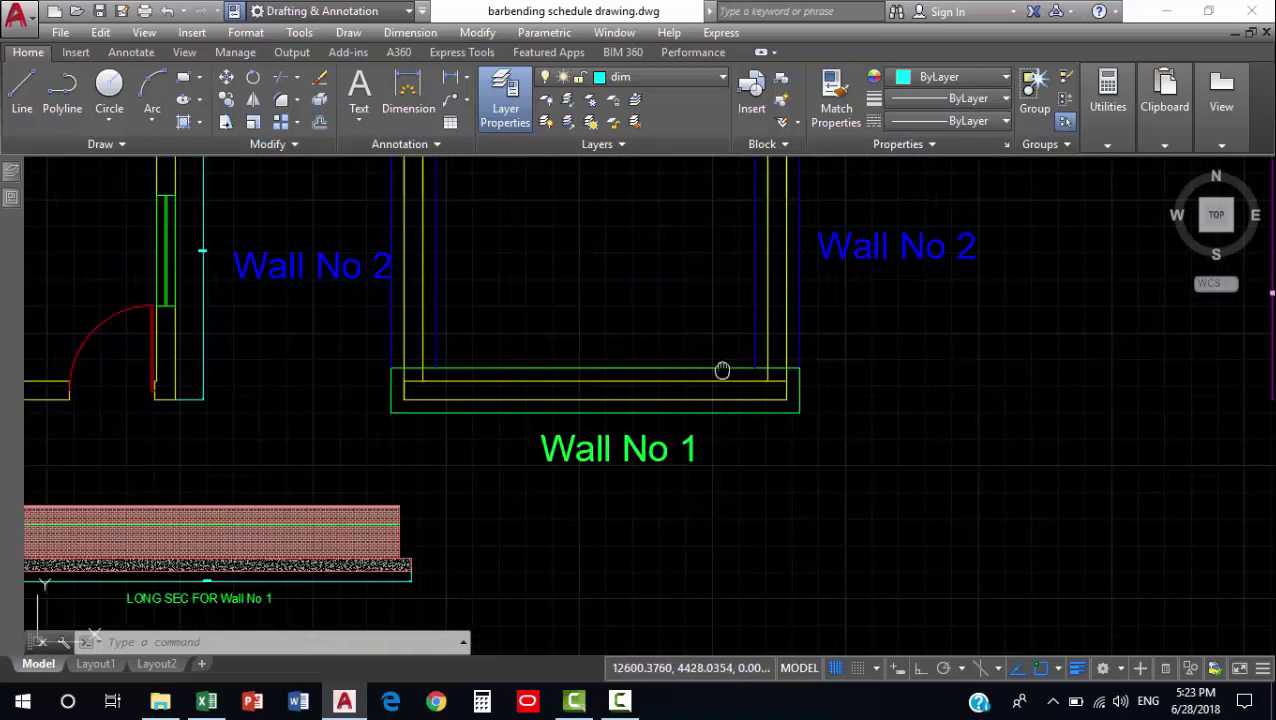
scroll(722, 371, "down", 3)
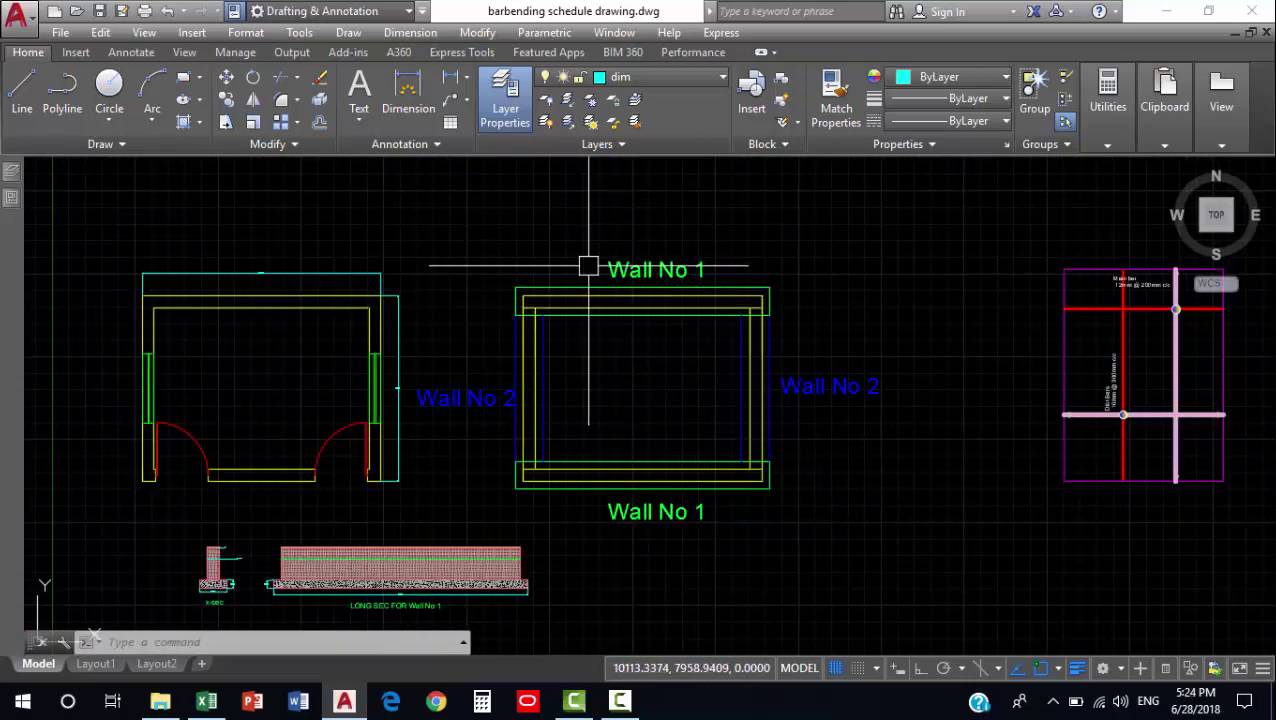
type("dimaligned")
key("Return")
scroll(560, 300, "up", 2)
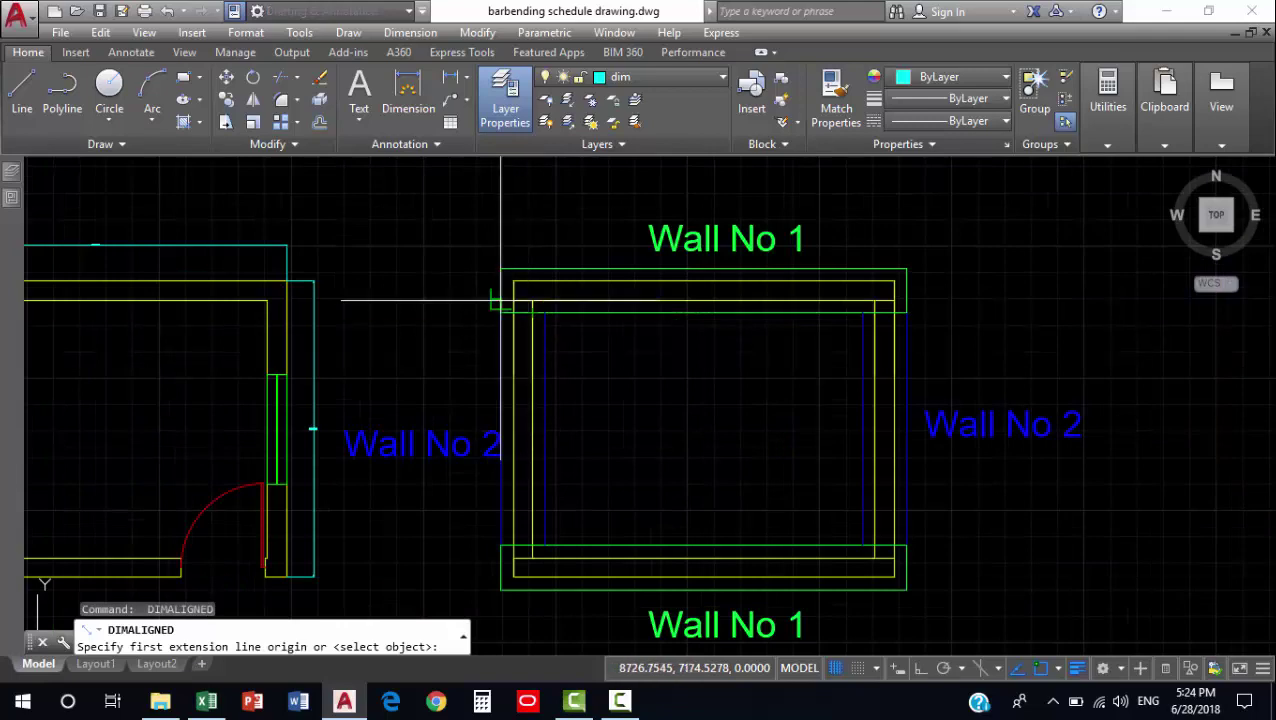
left_click(501, 291)
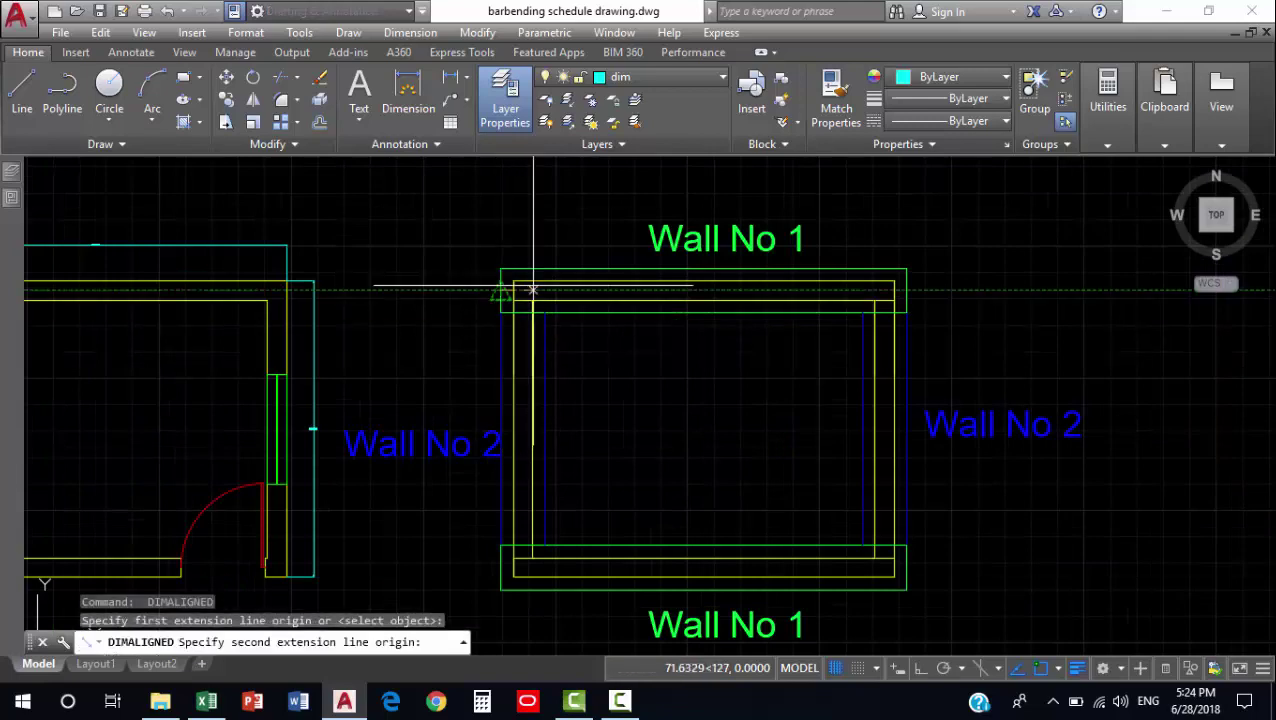
left_click(910, 286)
scroll(900, 296, "up", 2)
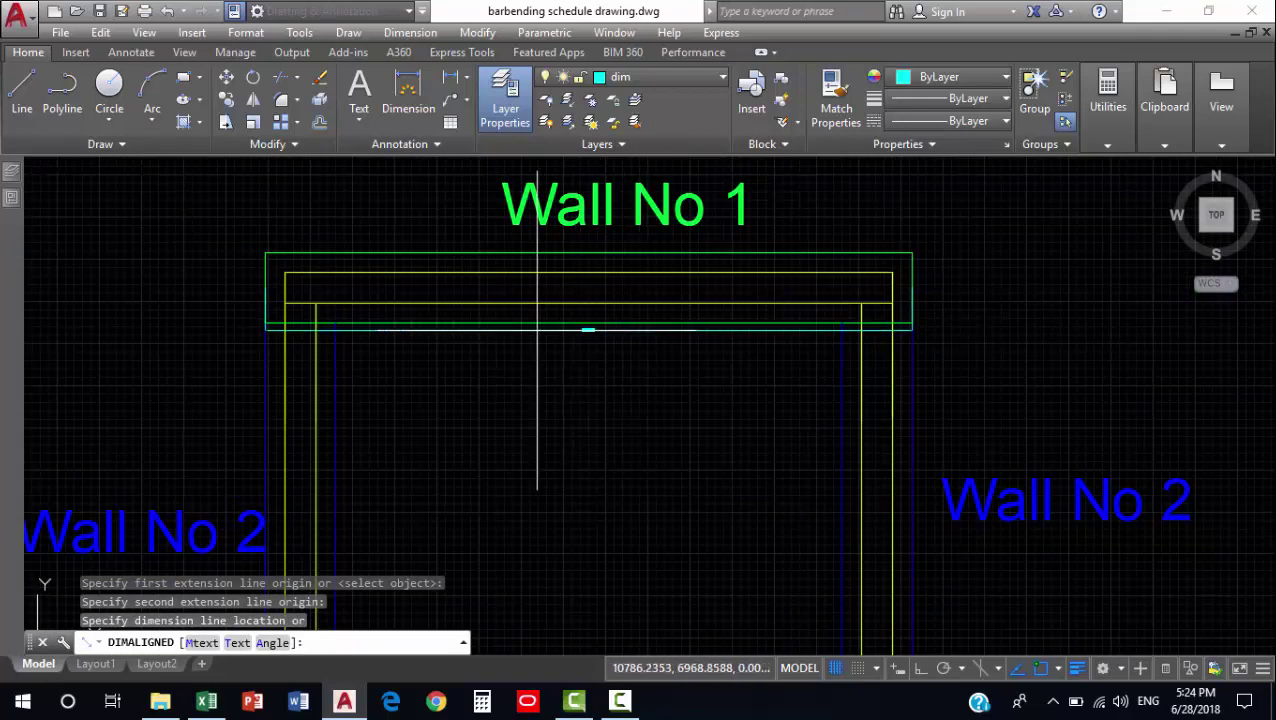
scroll(678, 336, "up", 2)
key("Escape")
Measure the width of the x-sec footing between its corners, without keeping the dimension.
scroll(640, 360, "down", 3)
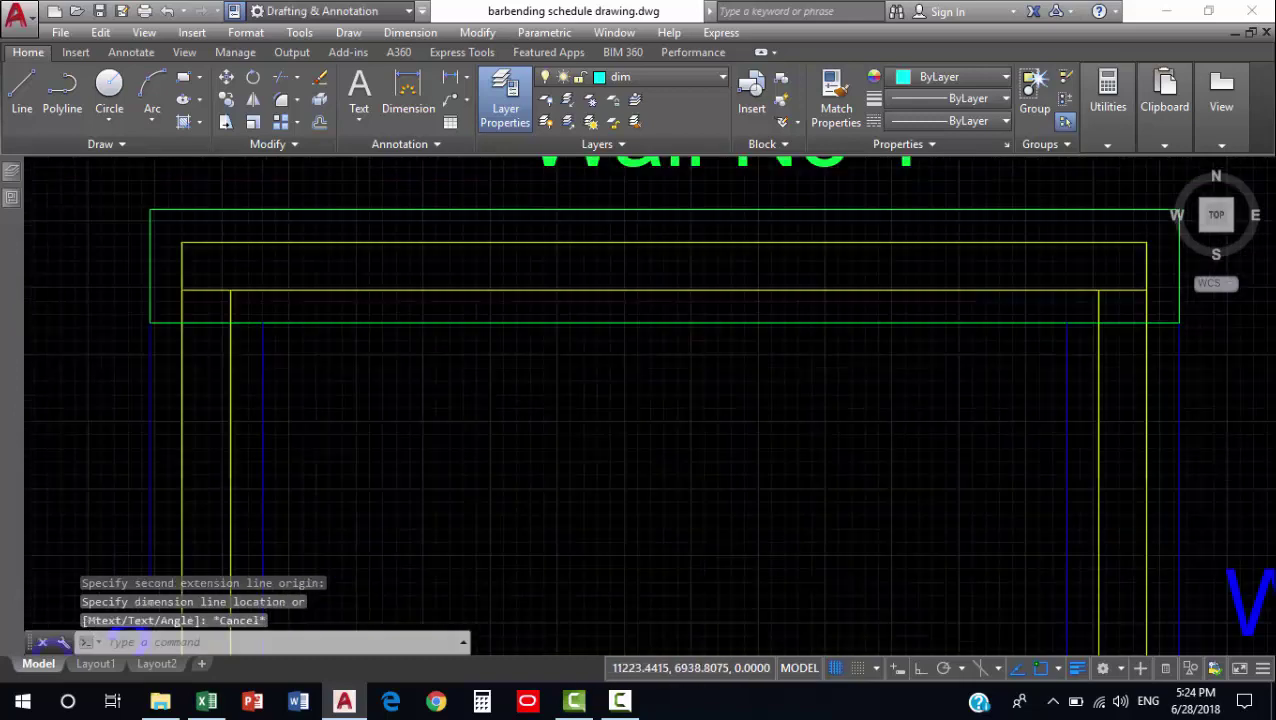
scroll(634, 363, "down", 2)
middle_click_drag(634, 363, 650, 330)
scroll(487, 441, "up", 3)
middle_click_drag(487, 441, 427, 427)
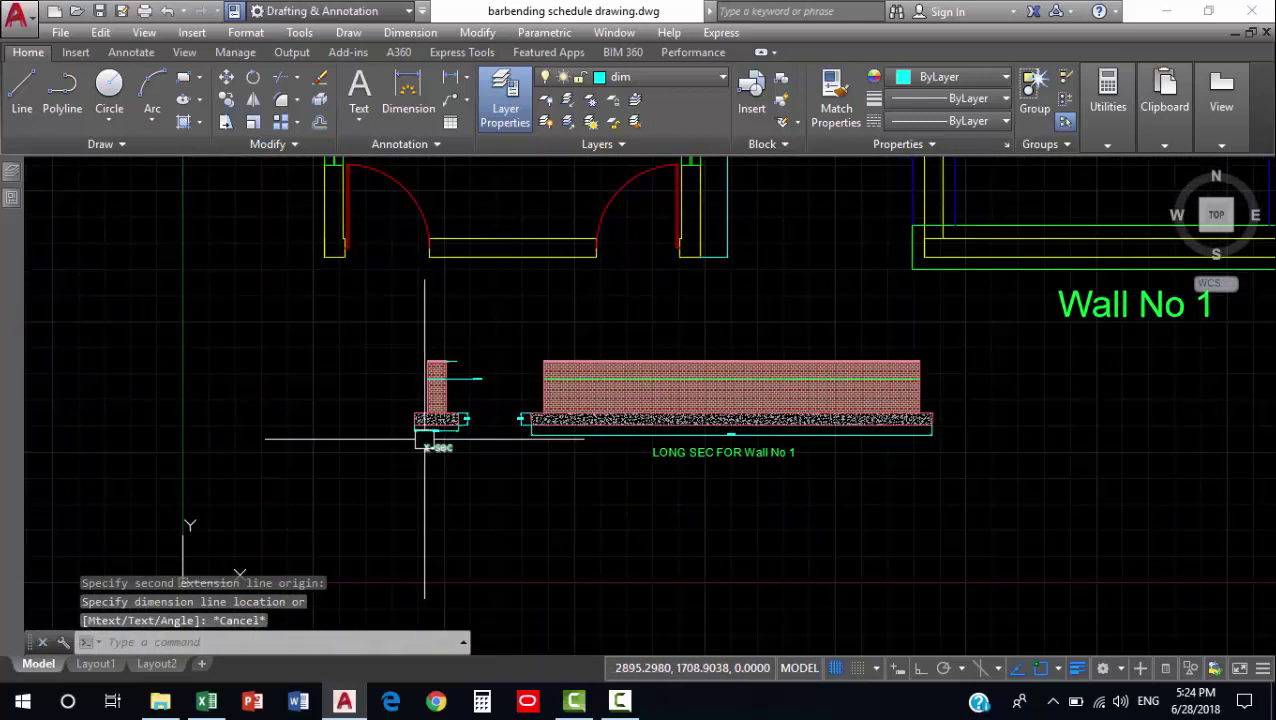
scroll(479, 375, "up", 3)
scroll(479, 375, "up", 4)
key("Return")
left_click(476, 371)
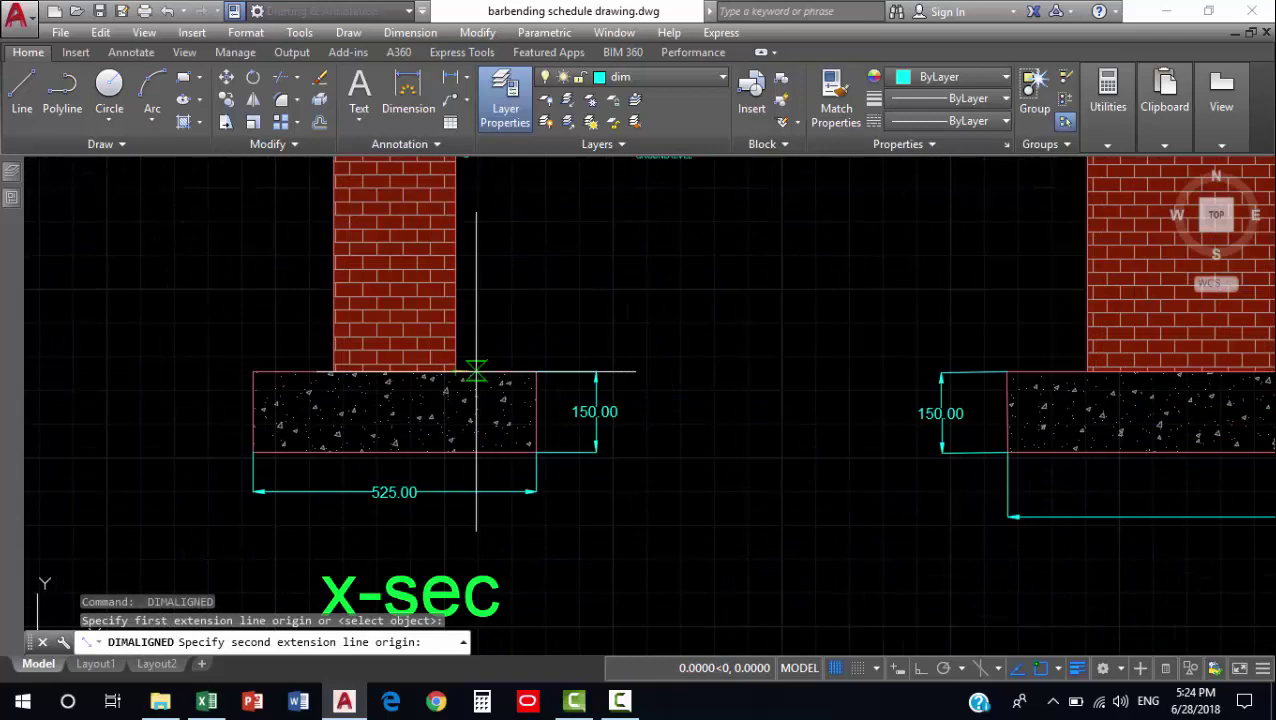
left_click(536, 371)
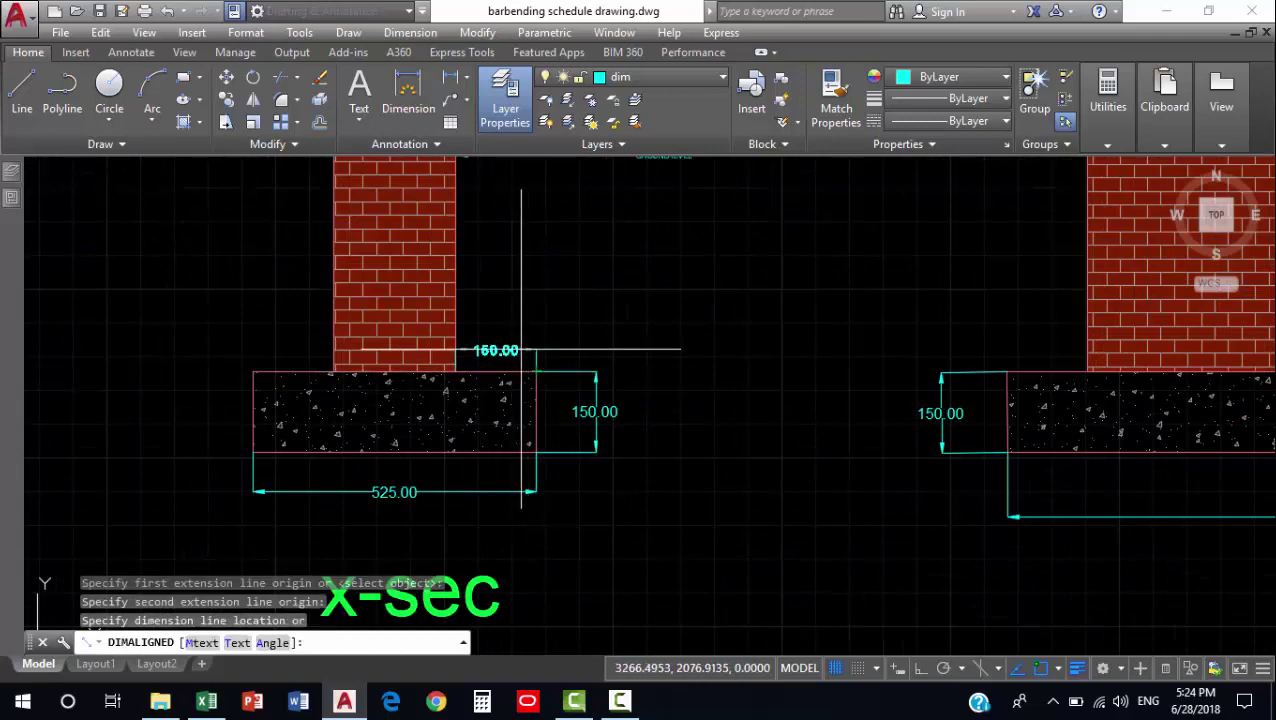
key("Escape")
Re-measure Wall No 1 end to end on the plan, then discard the dimension.
scroll(550, 365, "down", 3)
scroll(607, 367, "down", 1)
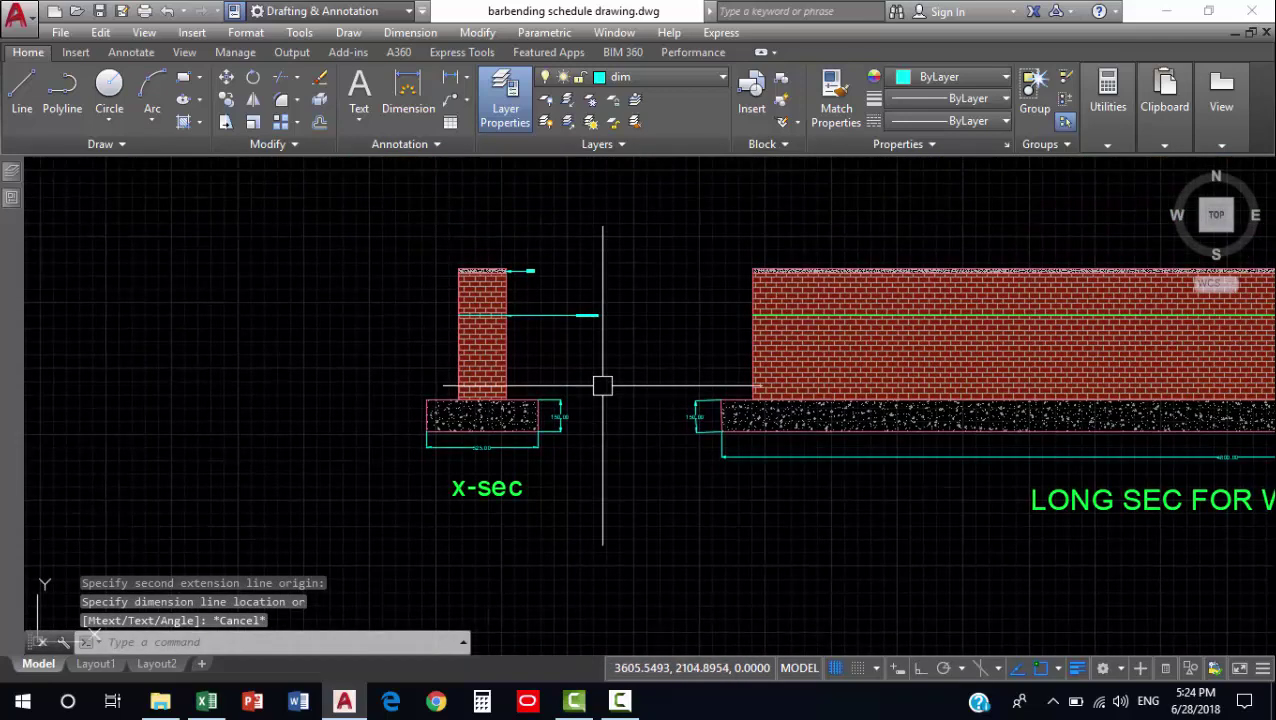
scroll(660, 388, "down", 3)
middle_click_drag(660, 388, 420, 468)
middle_click_drag(715, 370, 581, 450)
middle_click_drag(715, 441, 629, 598)
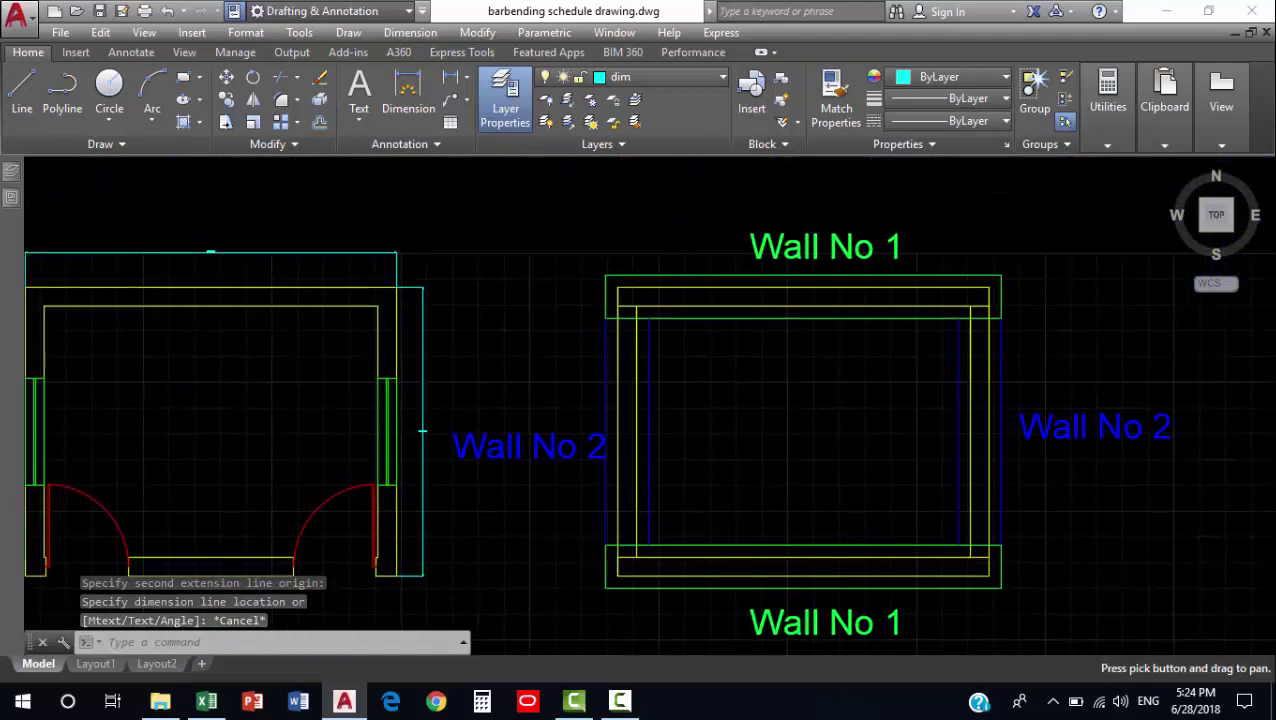
scroll(700, 313, "up", 4)
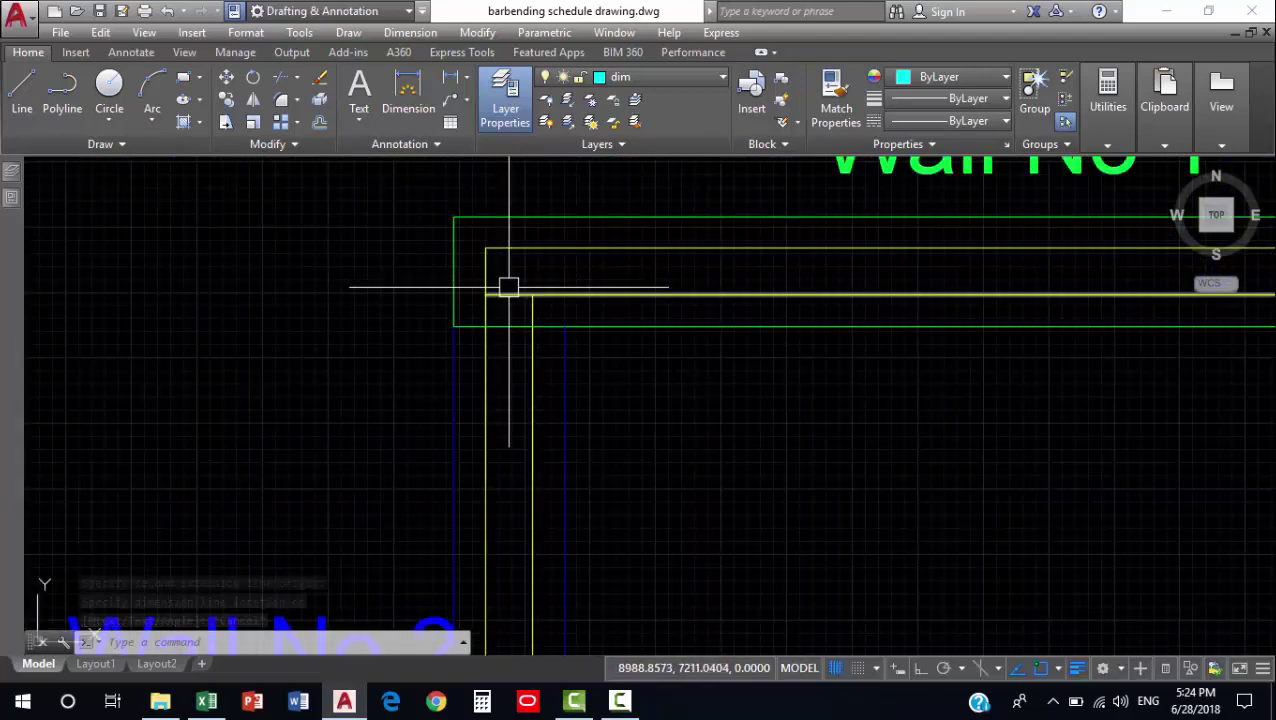
scroll(510, 287, "up", 2)
key("Return")
scroll(600, 278, "down", 4)
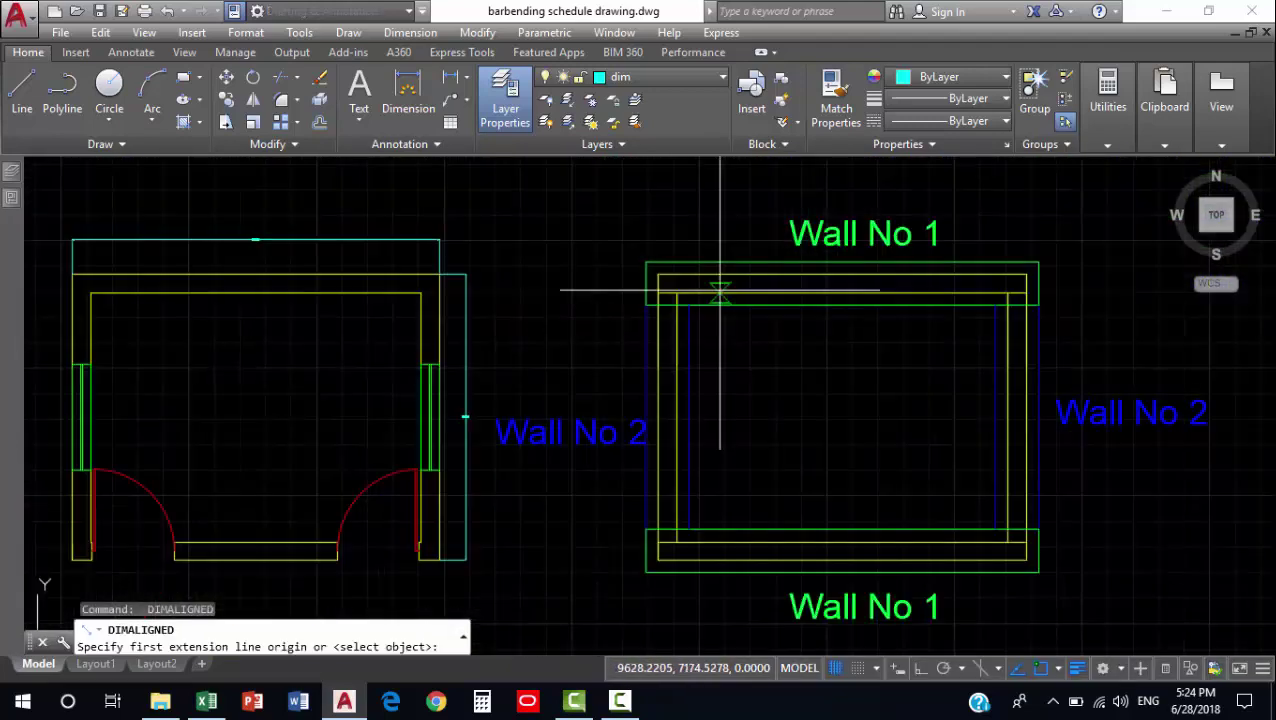
scroll(760, 260, "down", 2)
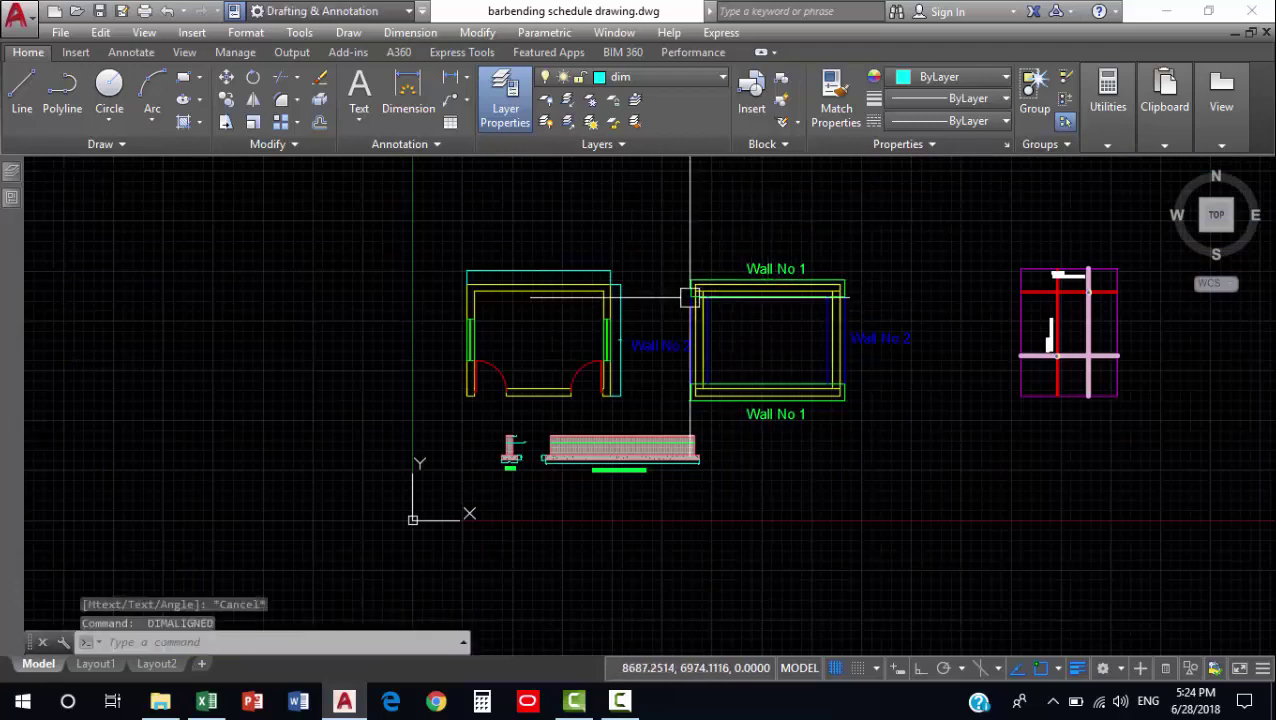
scroll(689, 293, "up", 2)
scroll(697, 288, "up", 3)
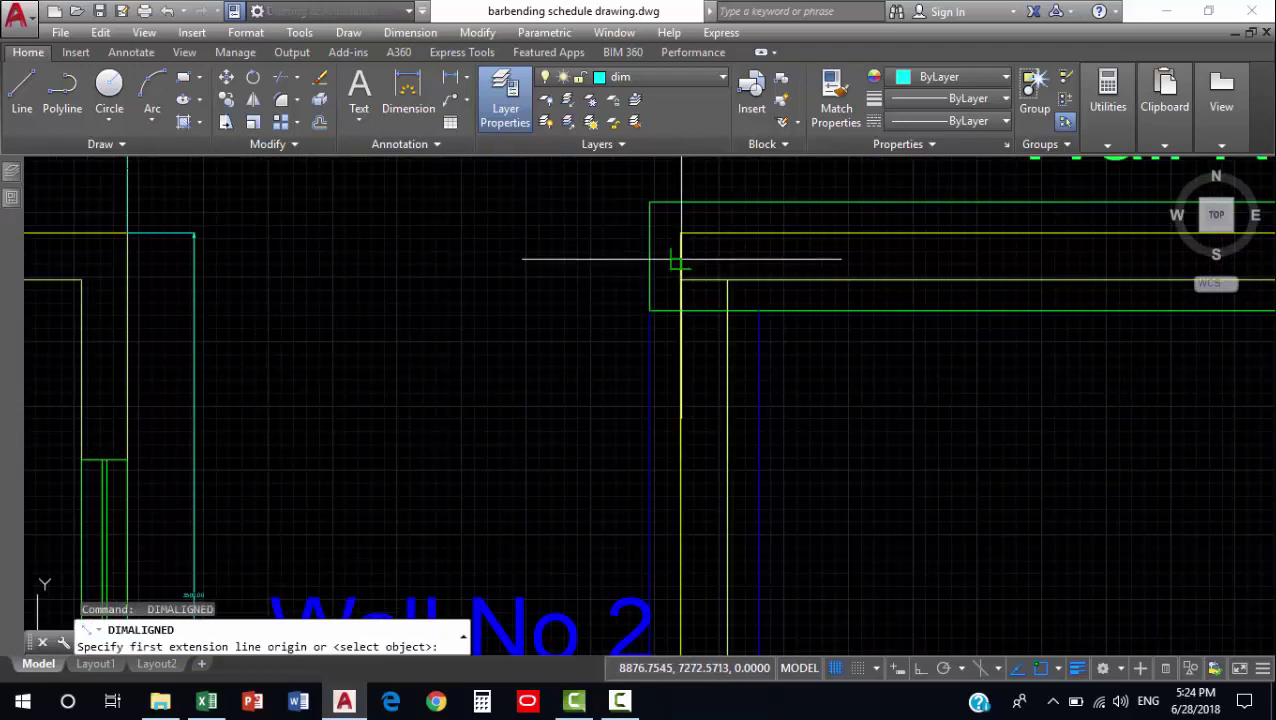
left_click(681, 256)
scroll(850, 276, "down", 3)
scroll(1035, 336, "down", 1)
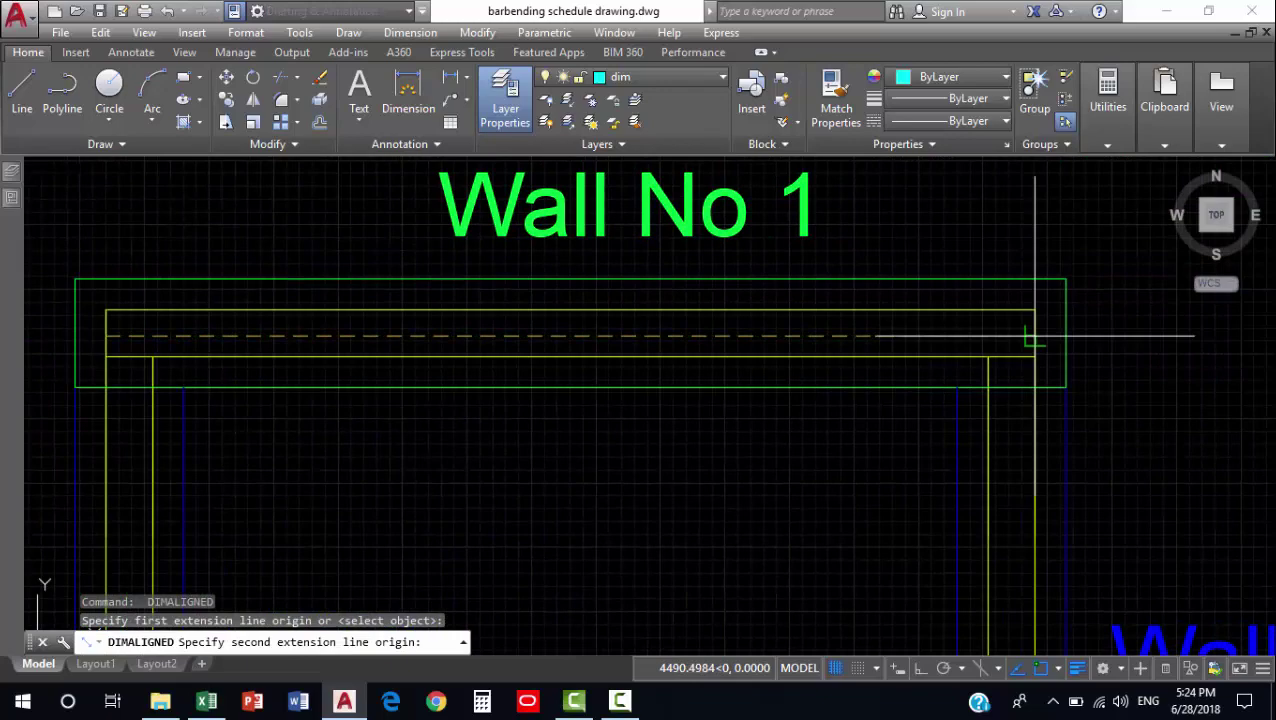
left_click(1035, 336)
scroll(563, 341, "up", 3)
key("Escape")
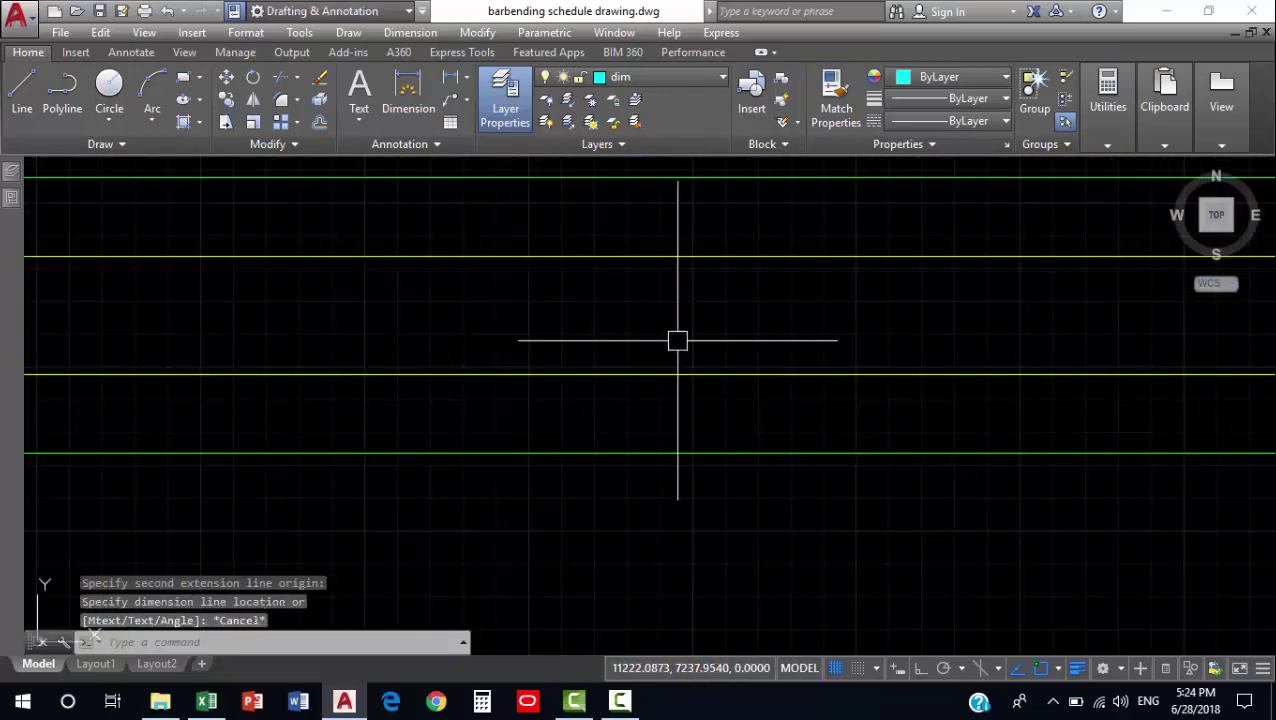
Measure Wall No 1's thickness between its outer and inner faces.
scroll(680, 345, "down", 3)
mouse_move(699, 343)
middle_mouse_down()
mouse_move(675, 383)
mouse_move(650, 339)
middle_mouse_up()
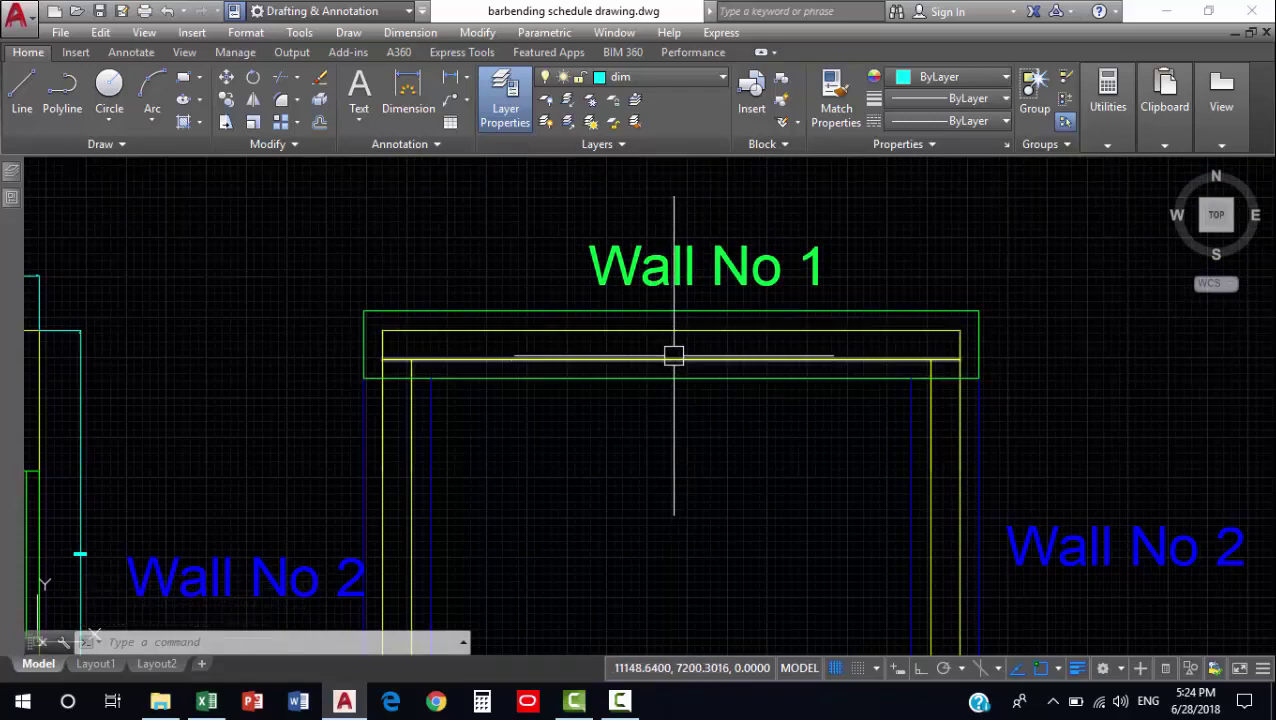
scroll(666, 350, "up", 4)
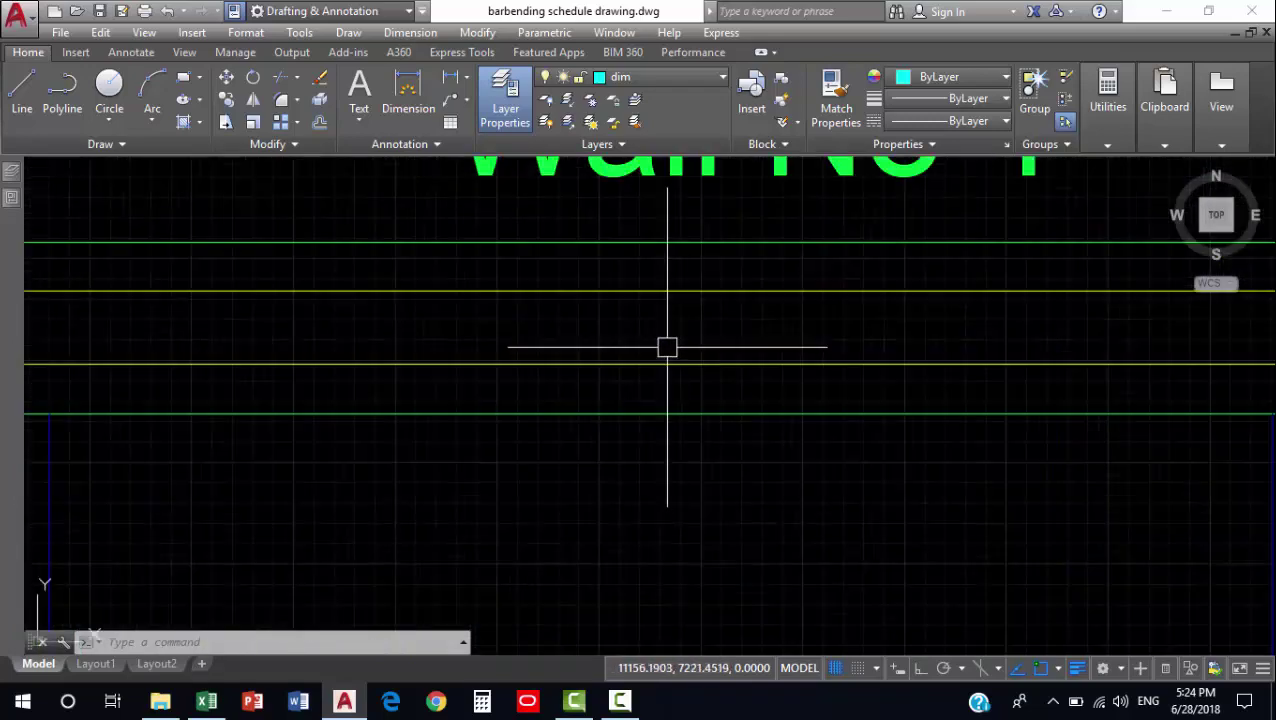
type("dimaligned")
key("Return")
left_click(650, 290)
left_click(650, 364)
scroll(655, 345, "up", 3)
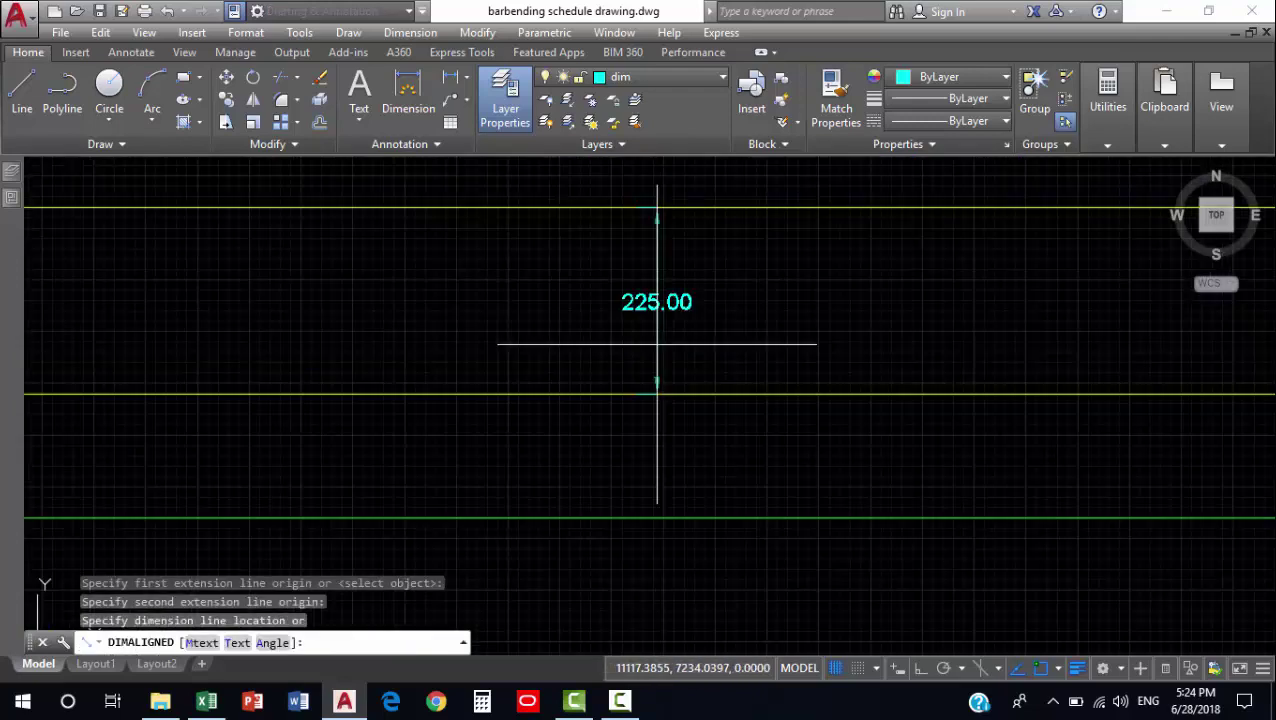
key("Escape")
scroll(657, 344, "down", 2)
key("Escape")
Measure the width of the brick wall top in the section.
scroll(657, 344, "down", 3)
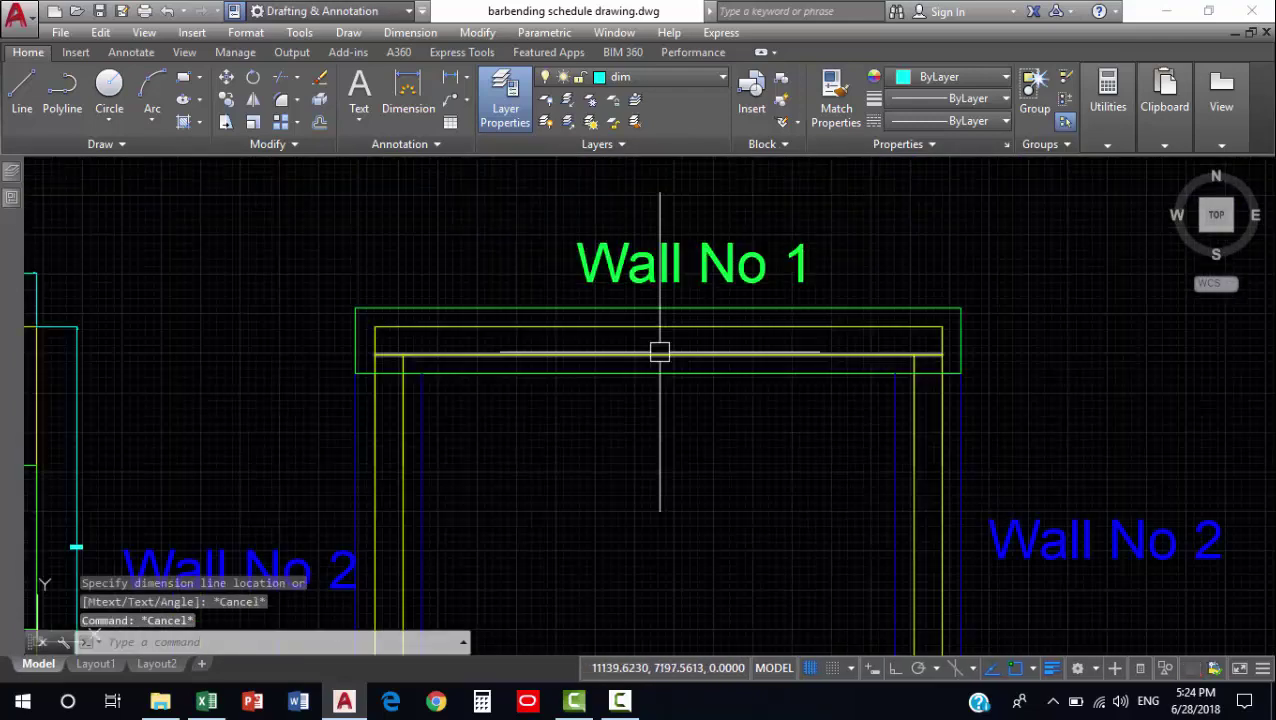
scroll(657, 344, "down", 3)
mouse_move(657, 344)
middle_mouse_down()
mouse_move(711, 370)
mouse_move(1050, 190)
middle_mouse_up()
scroll(812, 336, "up", 2)
scroll(750, 345, "up", 2)
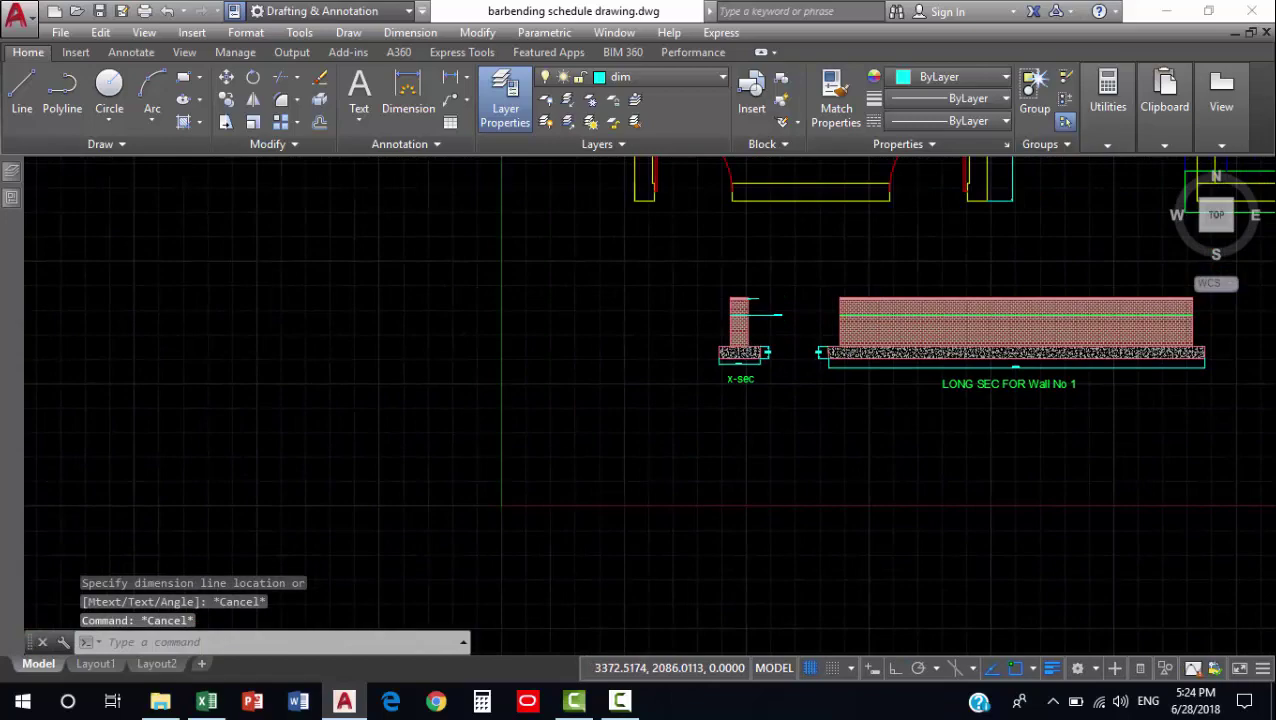
scroll(695, 352, "up", 3)
scroll(695, 352, "up", 2)
scroll(612, 356, "up", 3)
key("Return")
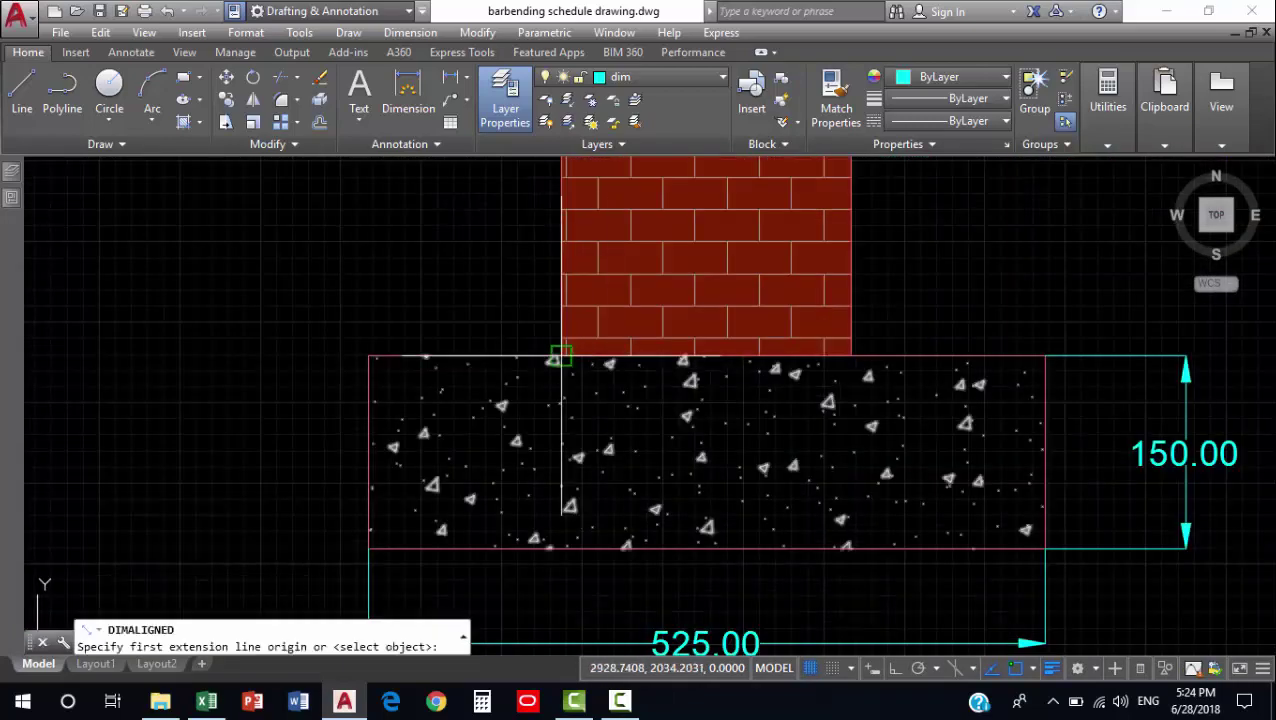
middle_click_drag(614, 323, 620, 480)
scroll(624, 347, "down", 2)
scroll(560, 277, "up", 3)
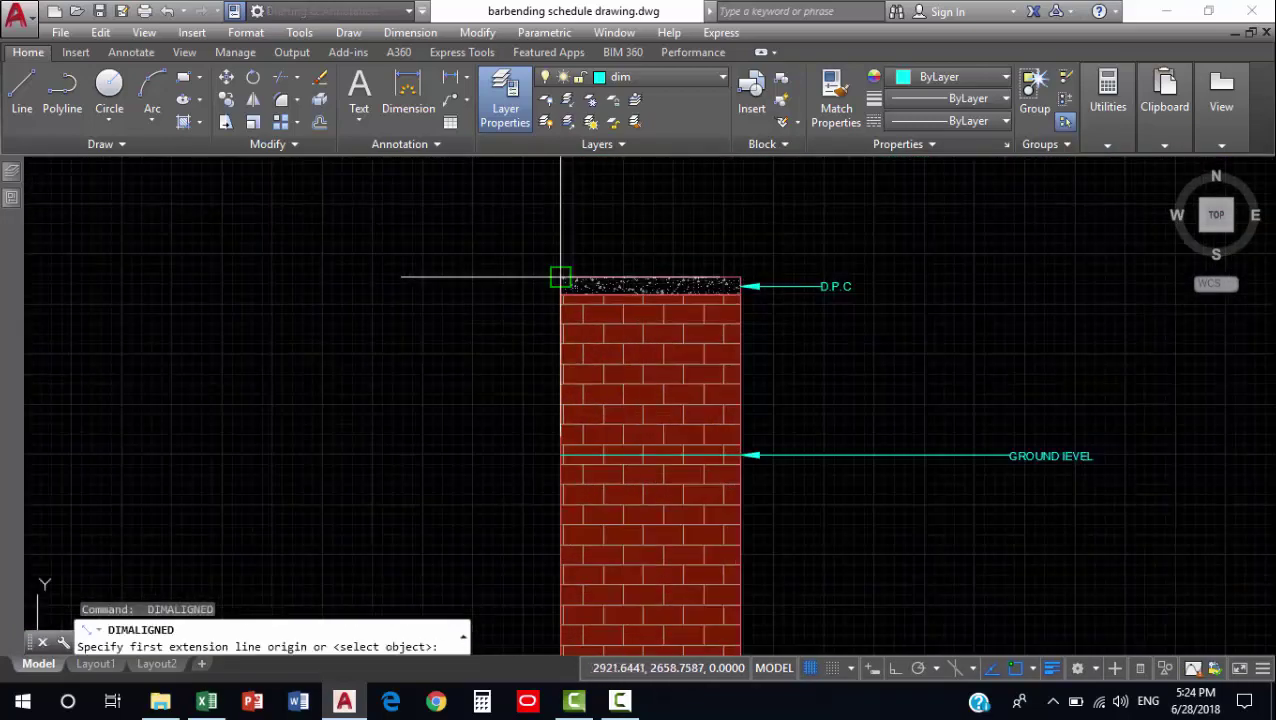
left_click(560, 277)
left_click(740, 279)
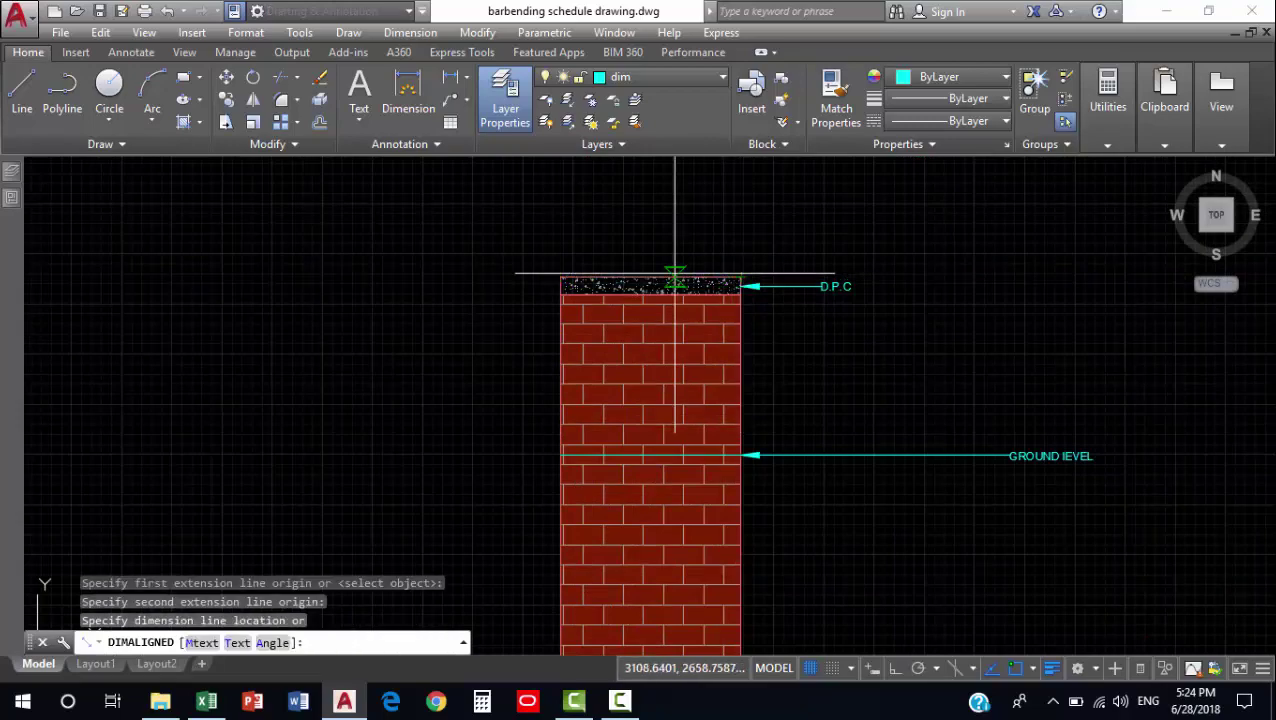
scroll(665, 277, "up", 3)
scroll(737, 325, "down", 4)
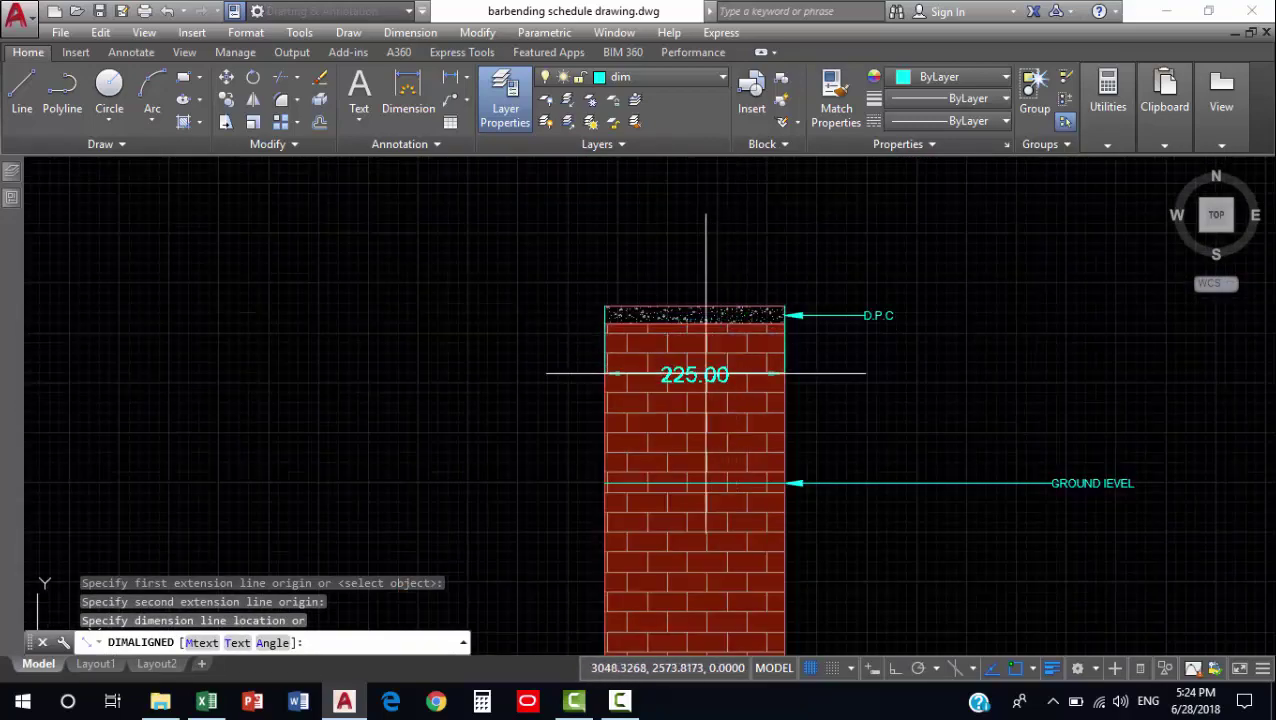
key("Escape")
Measure the x-sec wall from its top down to the footing with DAL, reading 600.
scroll(749, 376, "down", 3)
scroll(749, 376, "down", 3)
scroll(749, 376, "down", 2)
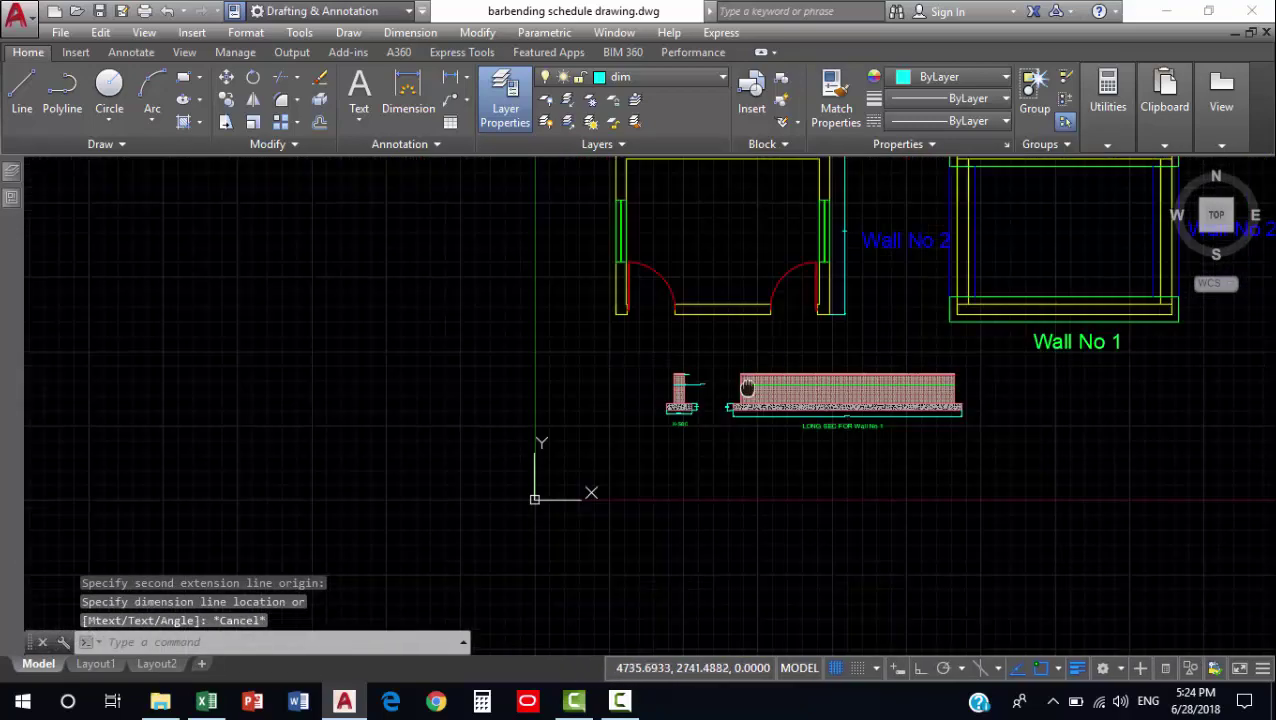
middle_click_drag(1069, 233, 835, 363)
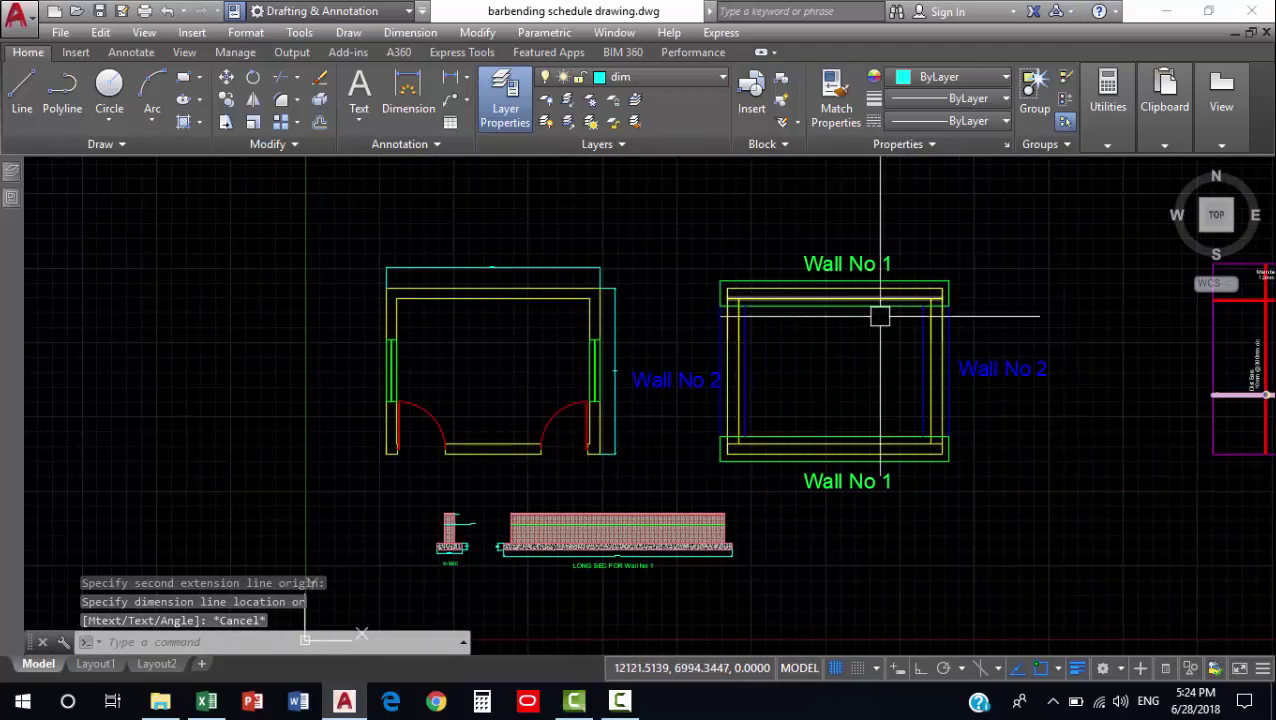
mouse_move(880, 313)
middle_mouse_down()
mouse_move(871, 205)
mouse_move(906, 140)
middle_mouse_up()
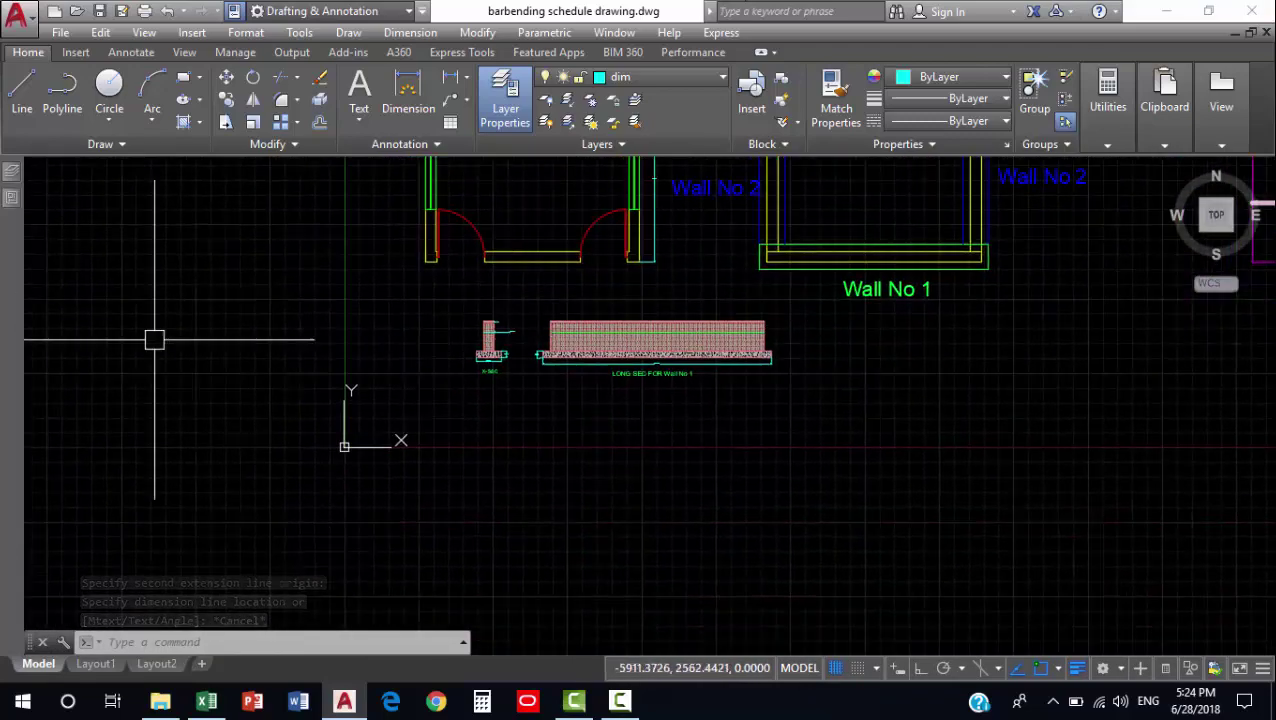
scroll(490, 345, "up", 5)
middle_click_drag(513, 359, 453, 429)
scroll(541, 370, "up", 3)
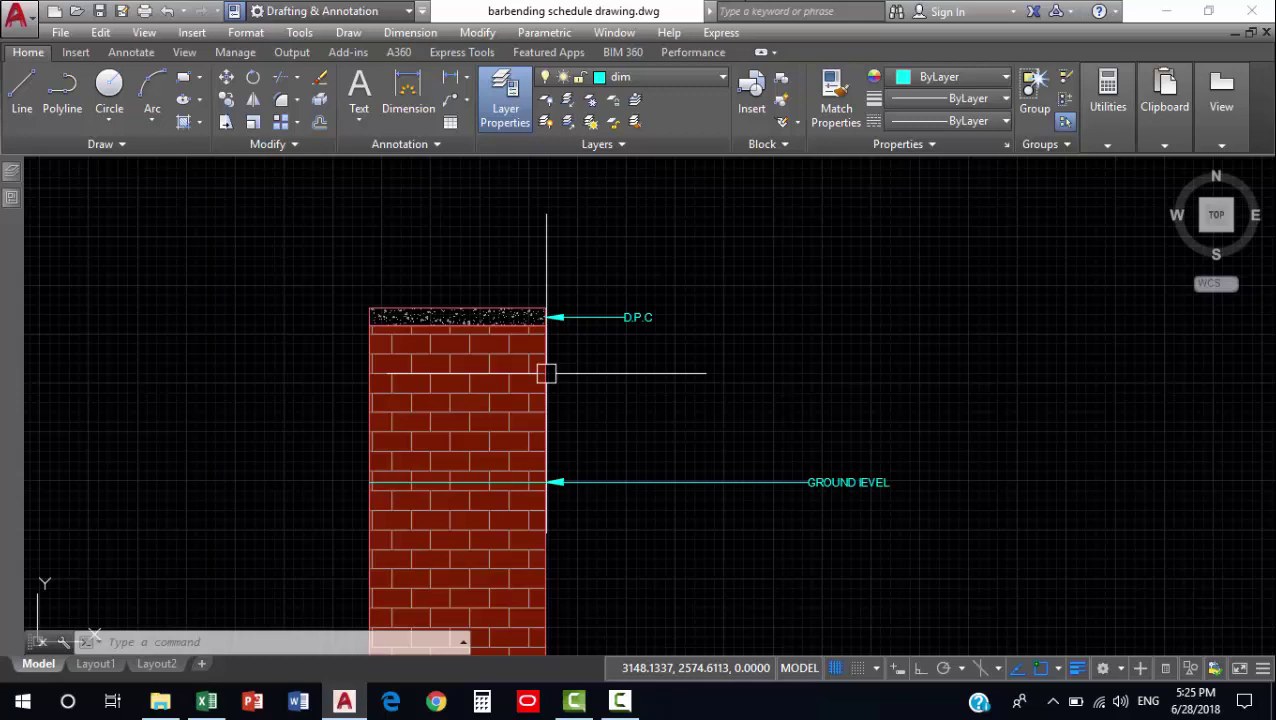
middle_click_drag(541, 370, 541, 325)
scroll(530, 288, "up", 2)
type("dal")
key("Return")
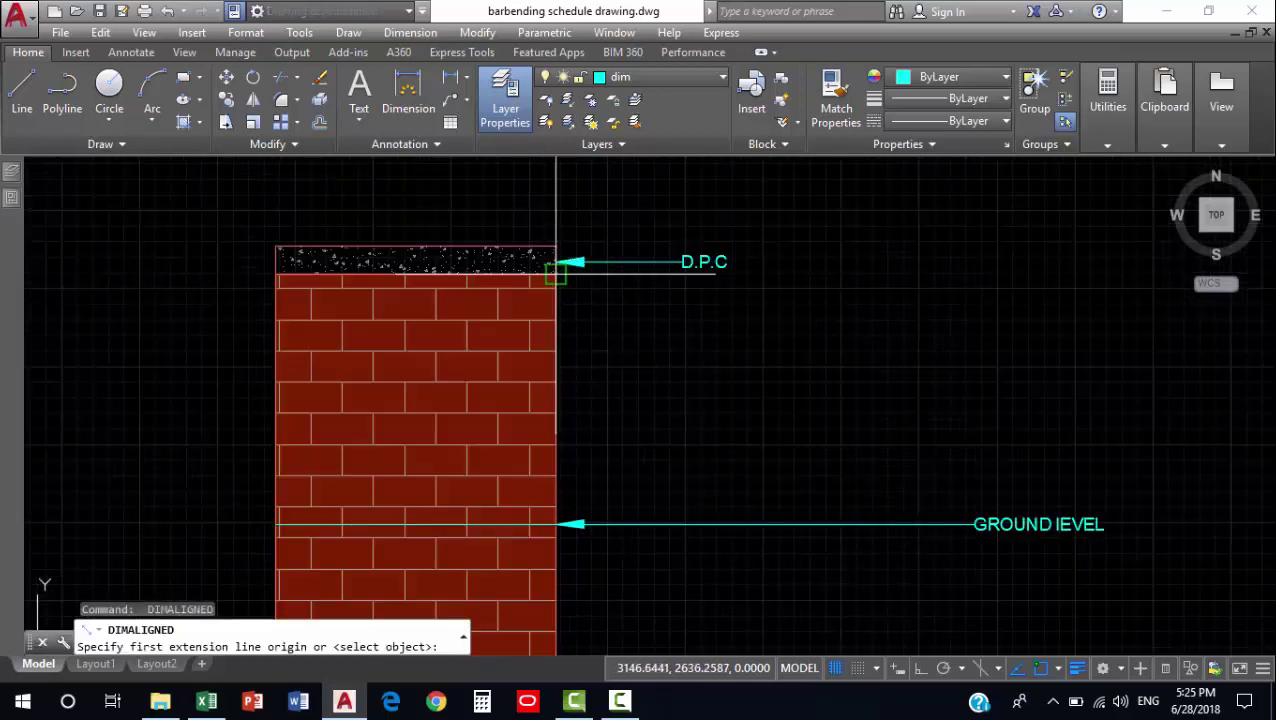
scroll(553, 285, "up", 1)
scroll(550, 280, "up", 3)
left_click(561, 240)
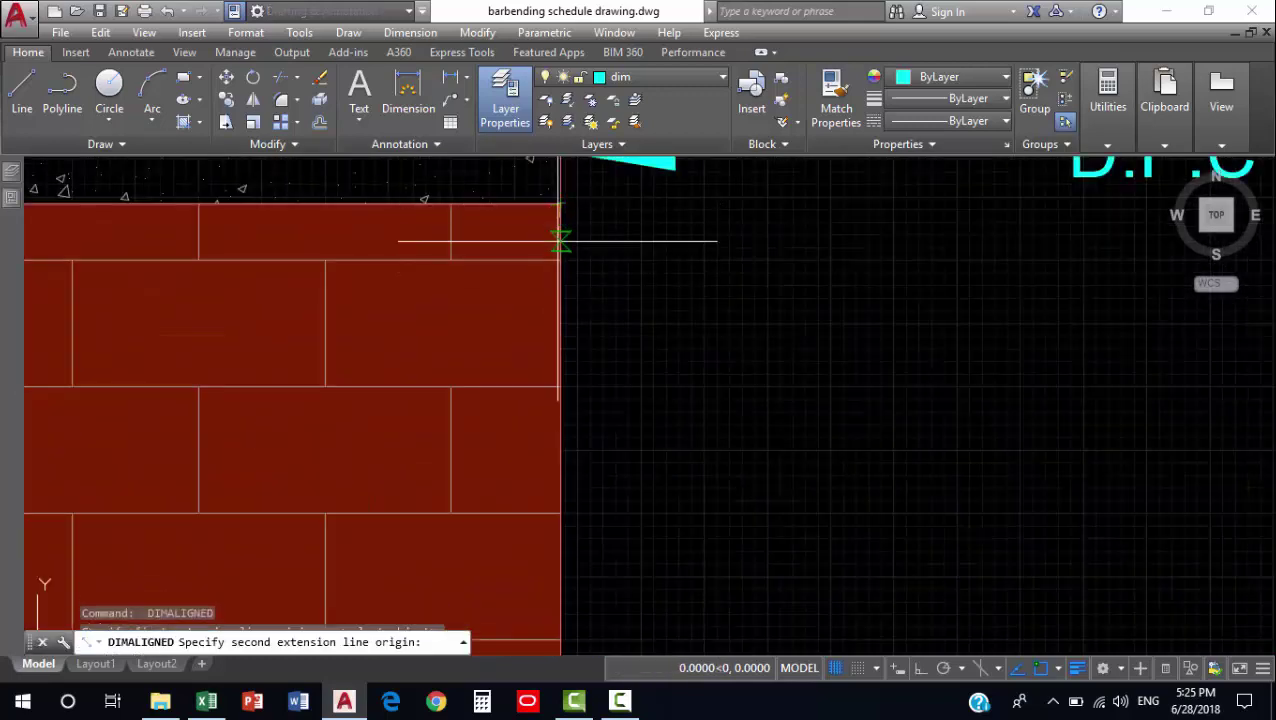
scroll(561, 240, "down", 3)
scroll(590, 400, "down", 2)
middle_click_drag(584, 420, 584, 220)
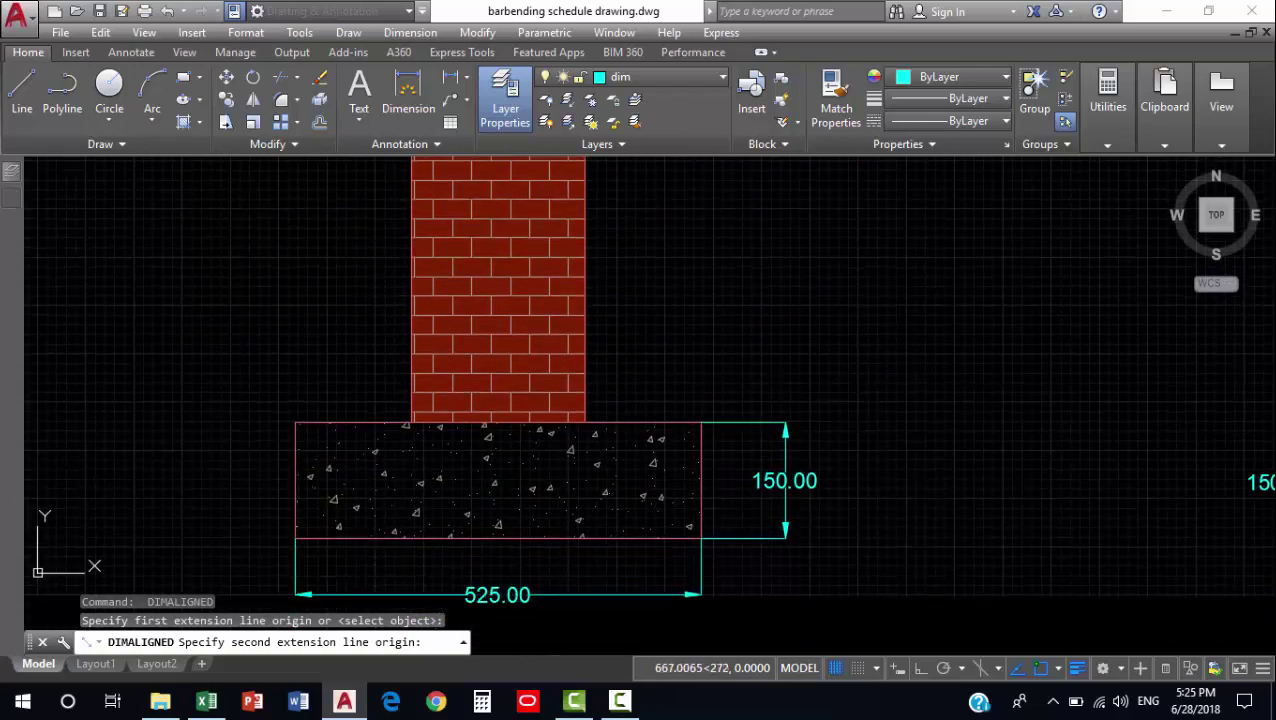
scroll(588, 429, "up", 3)
left_click(581, 411)
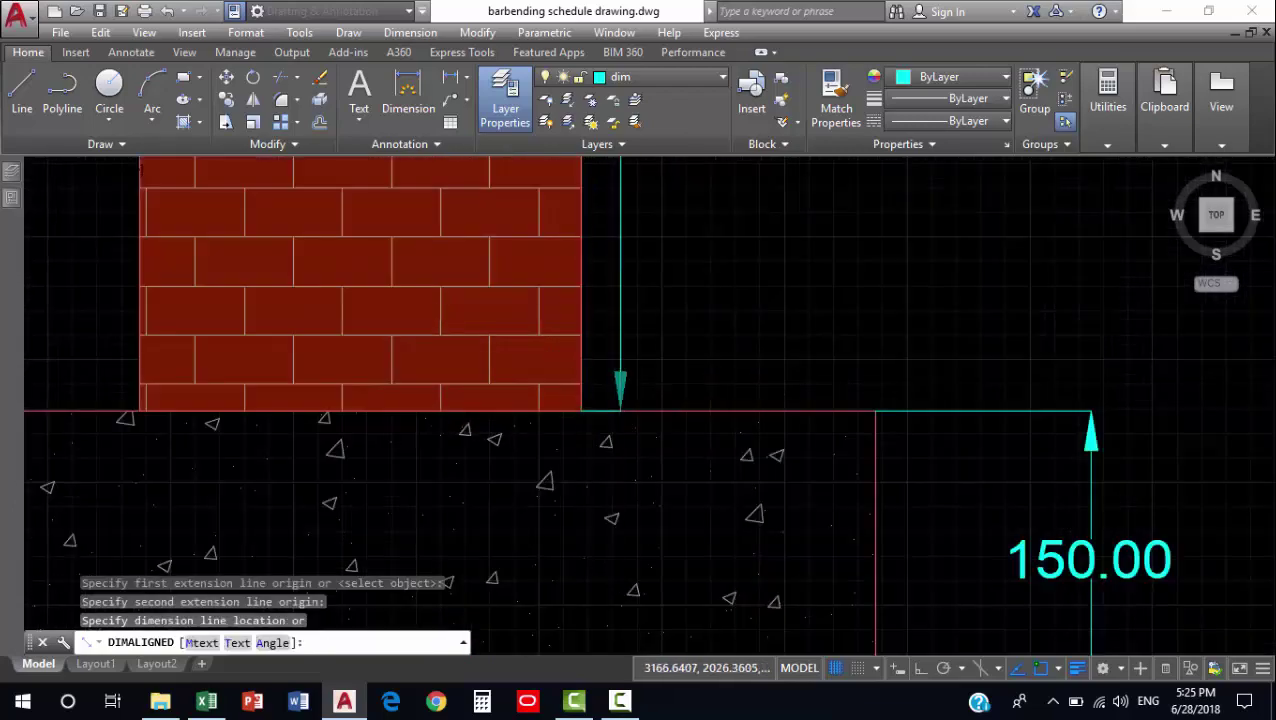
scroll(620, 490, "down", 3)
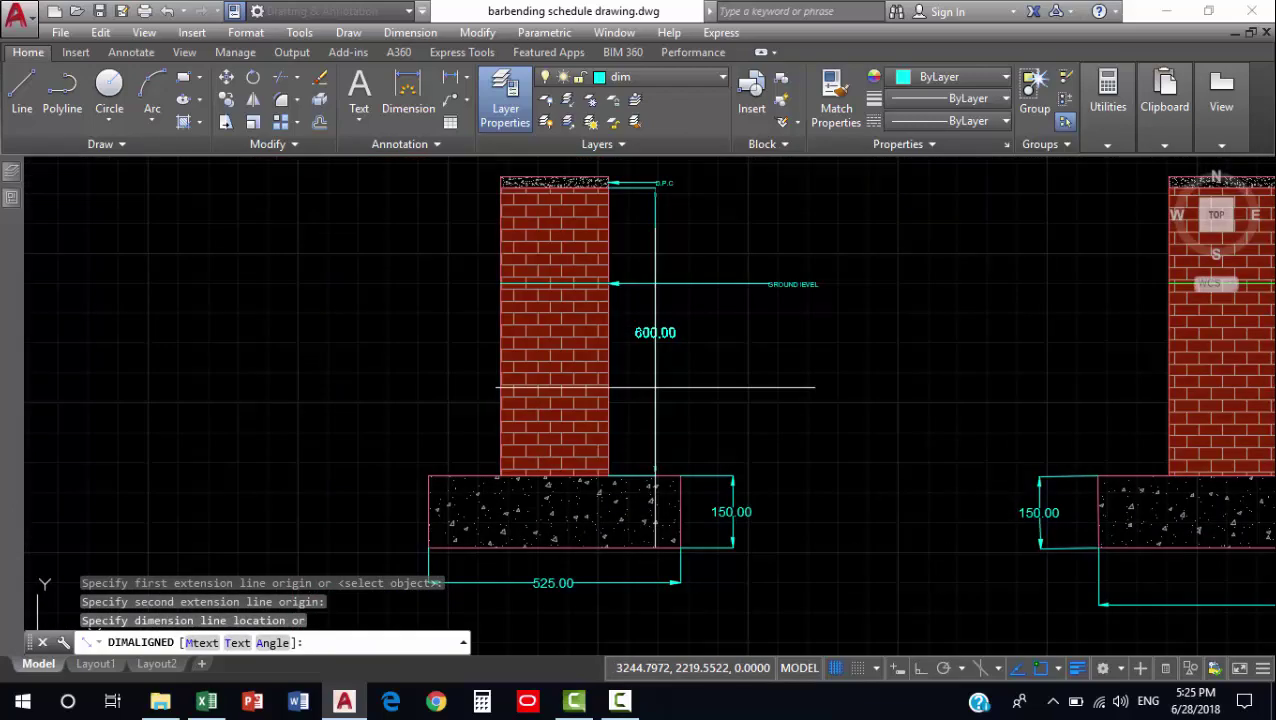
scroll(655, 400, "down", 1)
scroll(700, 430, "down", 3)
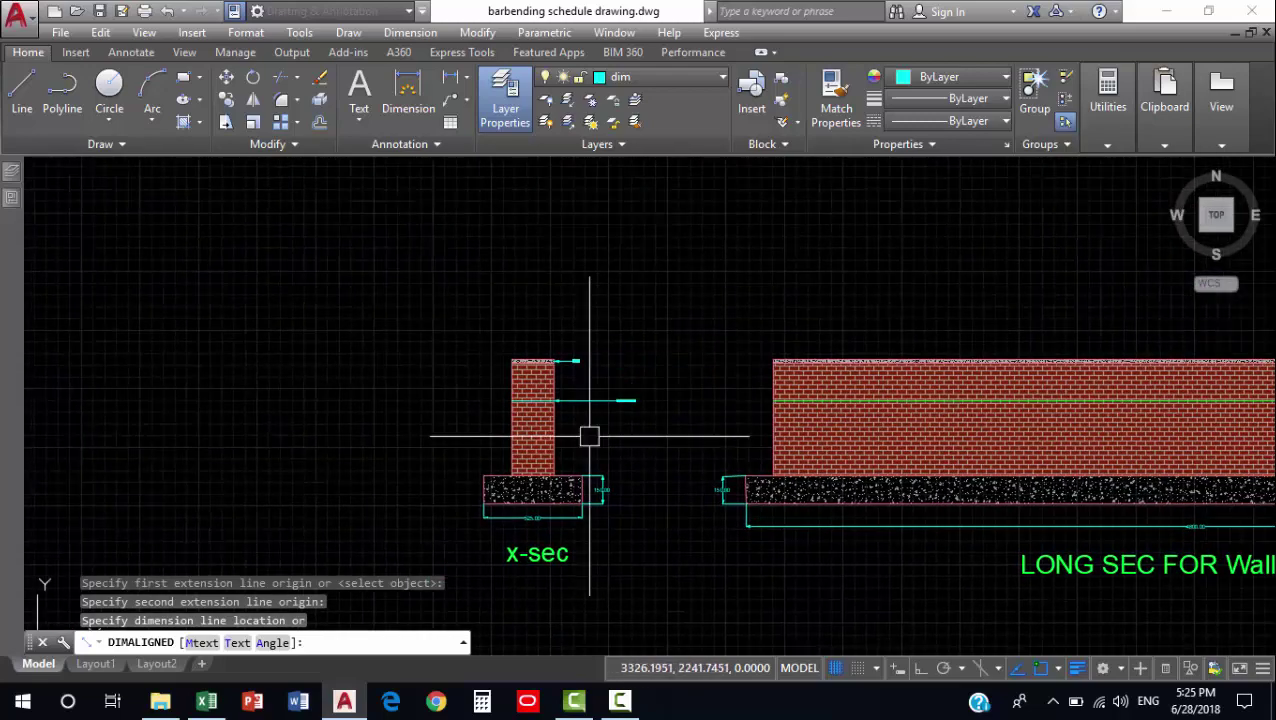
key("Escape")
Copy the P.C.C table A1:H25 and paste it into Sheet3 at A1.
left_click(208, 702)
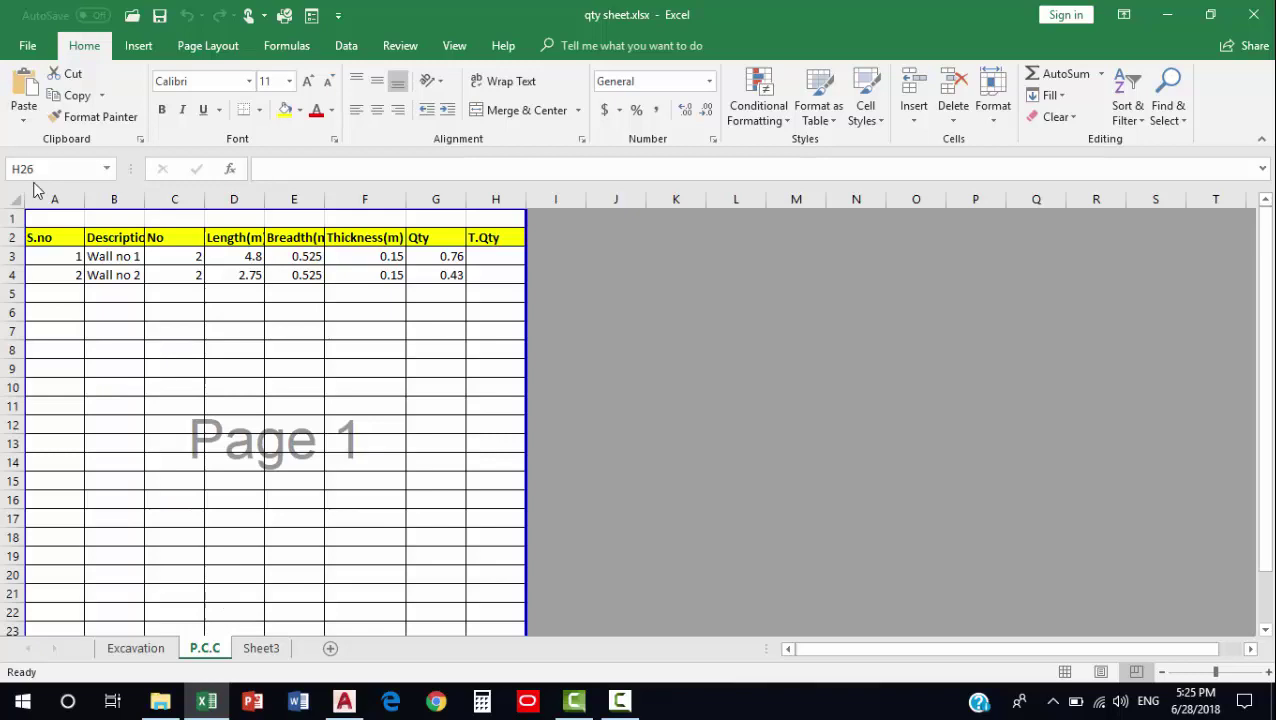
left_click_drag(54, 218, 500, 593)
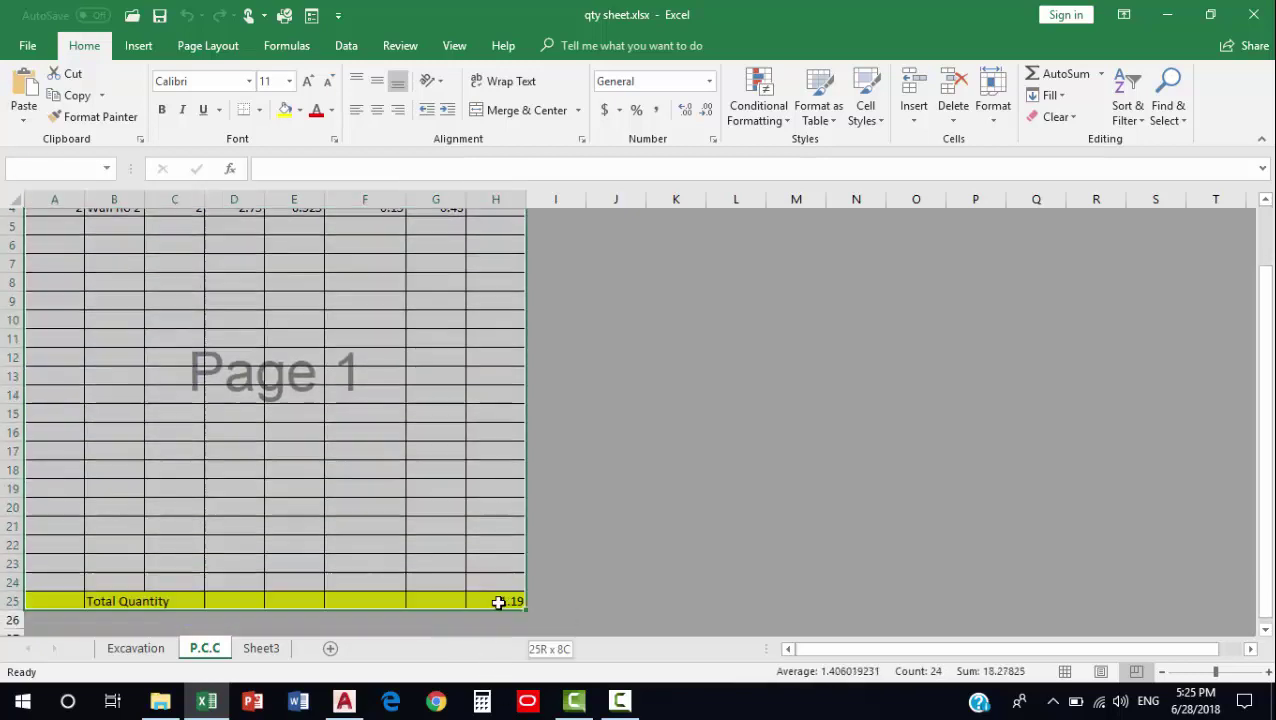
right_click(300, 272)
left_click(366, 318)
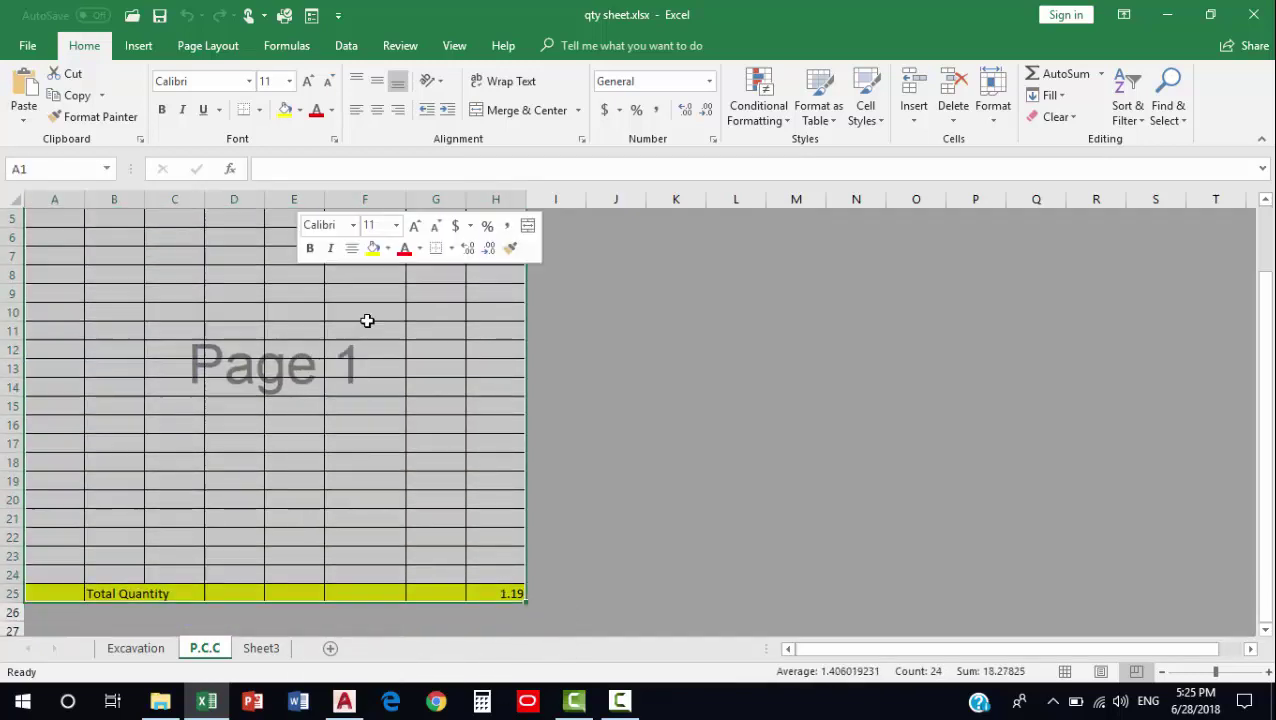
scroll(365, 319, "up", 2)
left_click(261, 648)
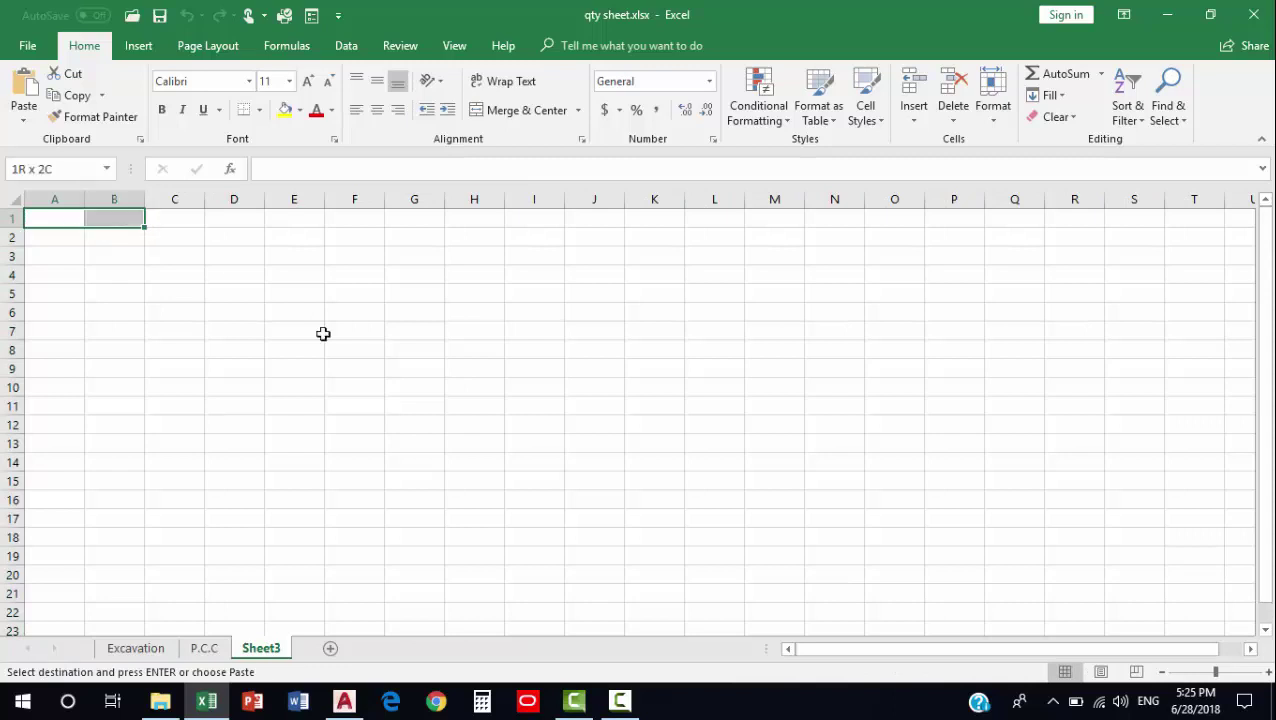
left_click_drag(323, 333, 434, 614)
right_click(305, 345)
left_click(313, 345)
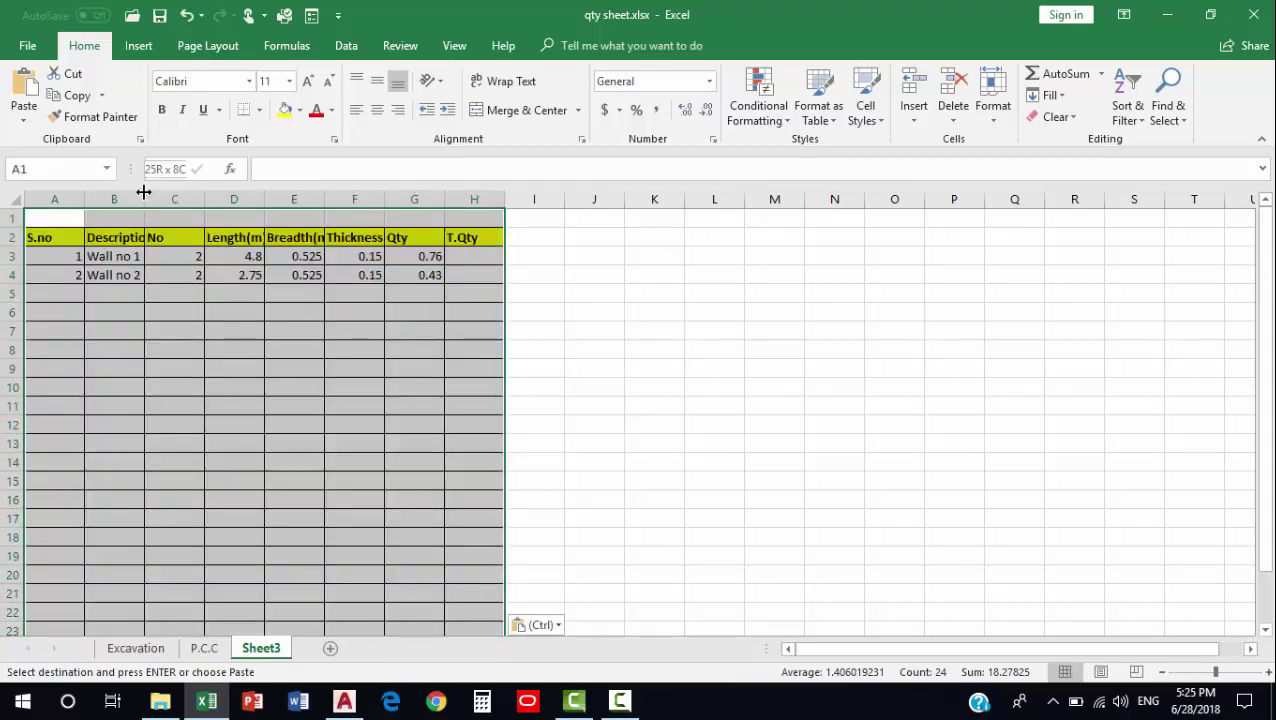
Widen columns B and D and change the F2 heading to Height(m).
left_click_drag(144, 192, 217, 228)
left_click(300, 237)
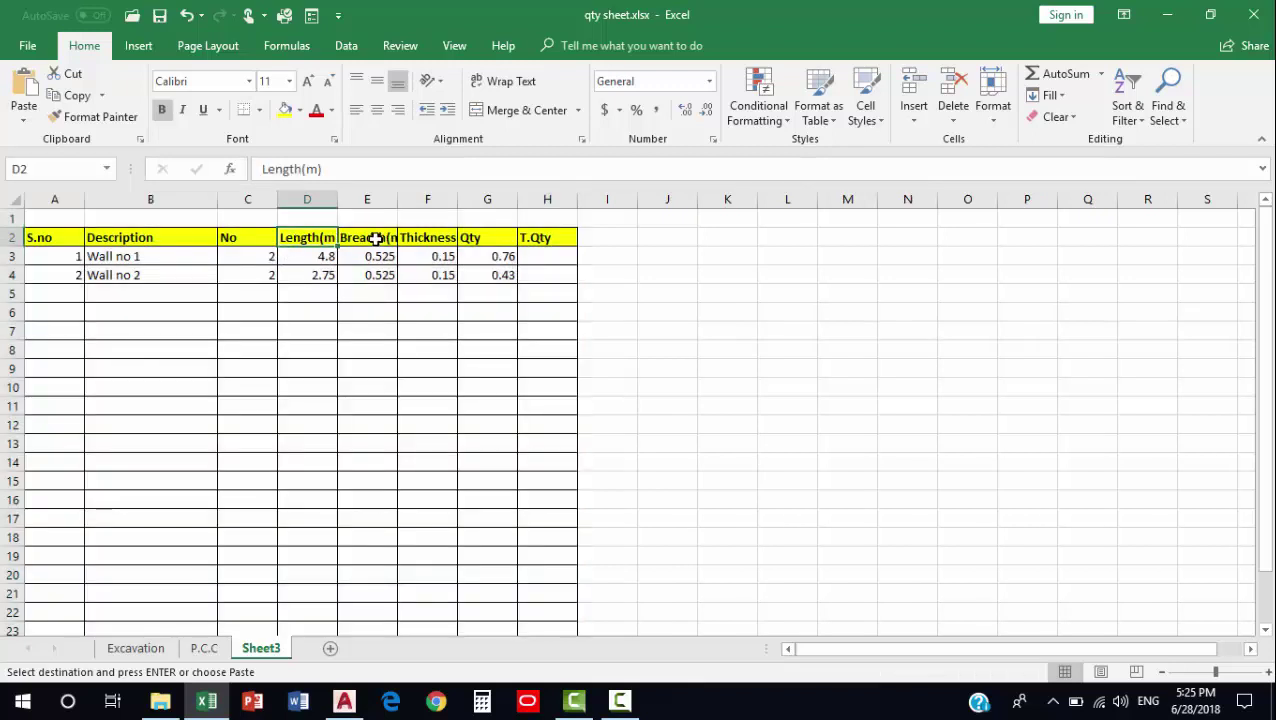
left_click_drag(338, 193, 362, 193)
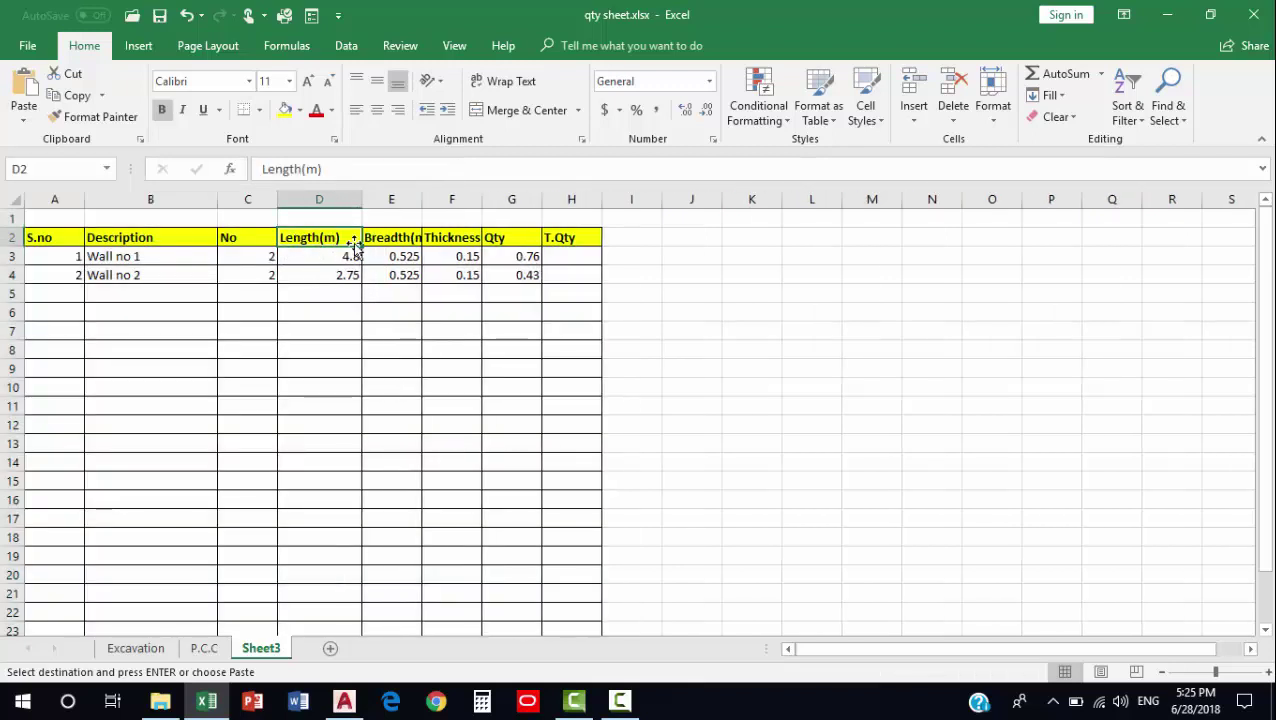
double_click(464, 236)
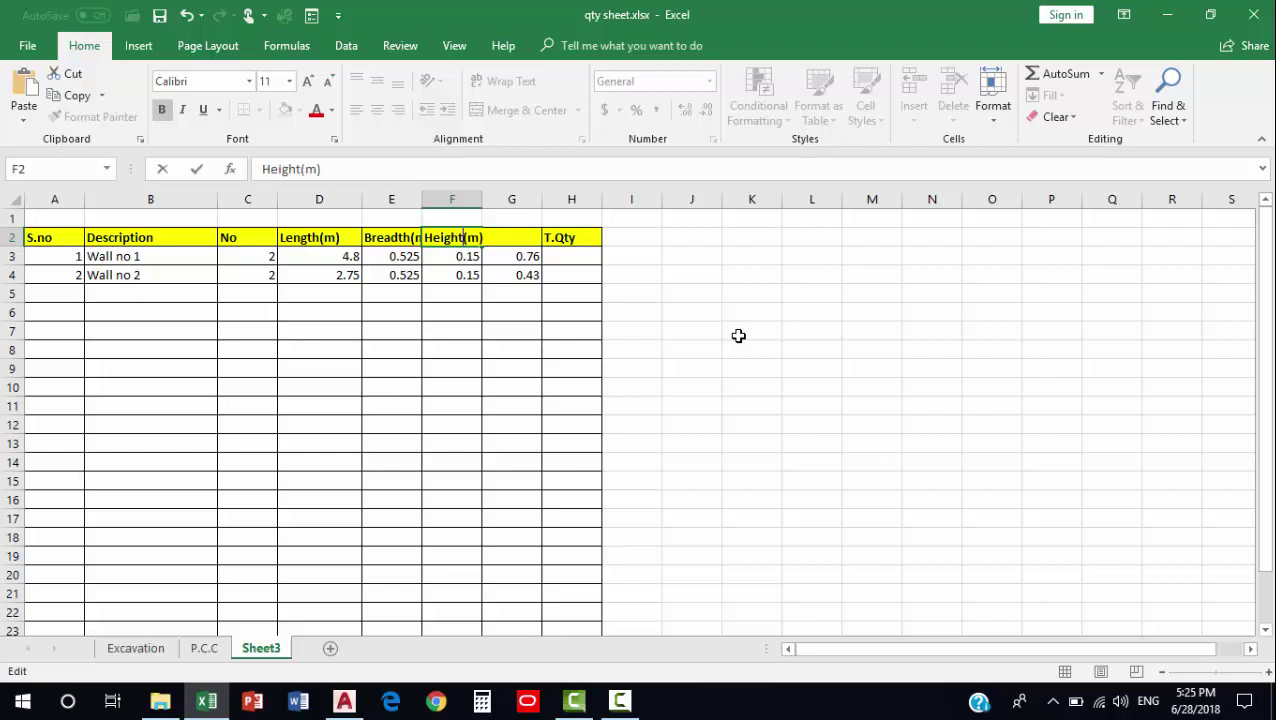
left_click(509, 469)
left_click(265, 260)
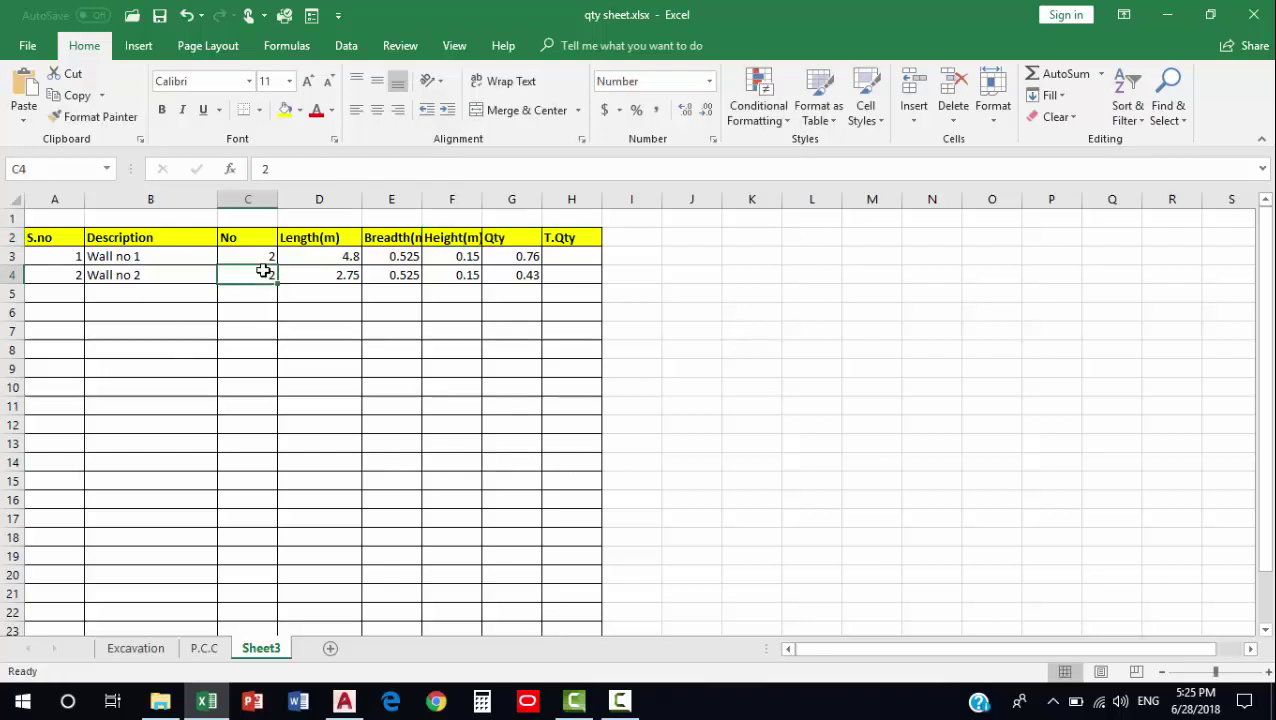
left_click(340, 257)
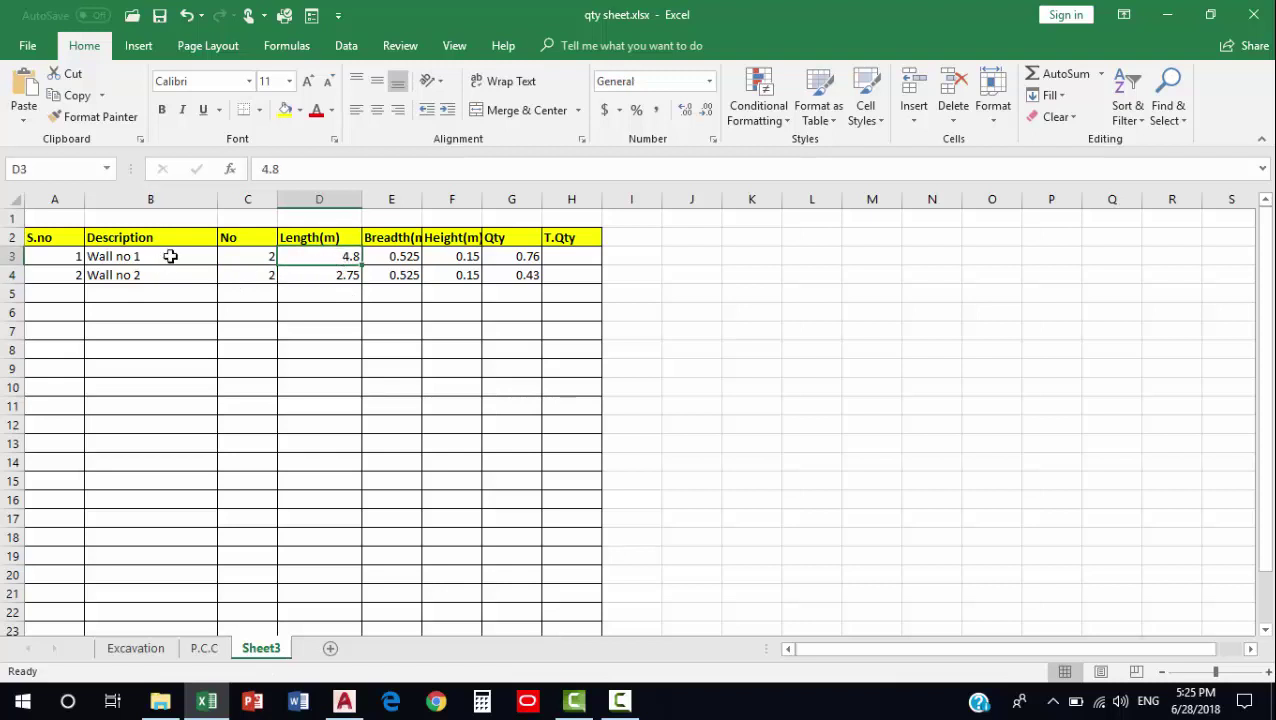
Rename the Sheet3 tab to 'Brick Work In Foundation'.
right_click(283, 652)
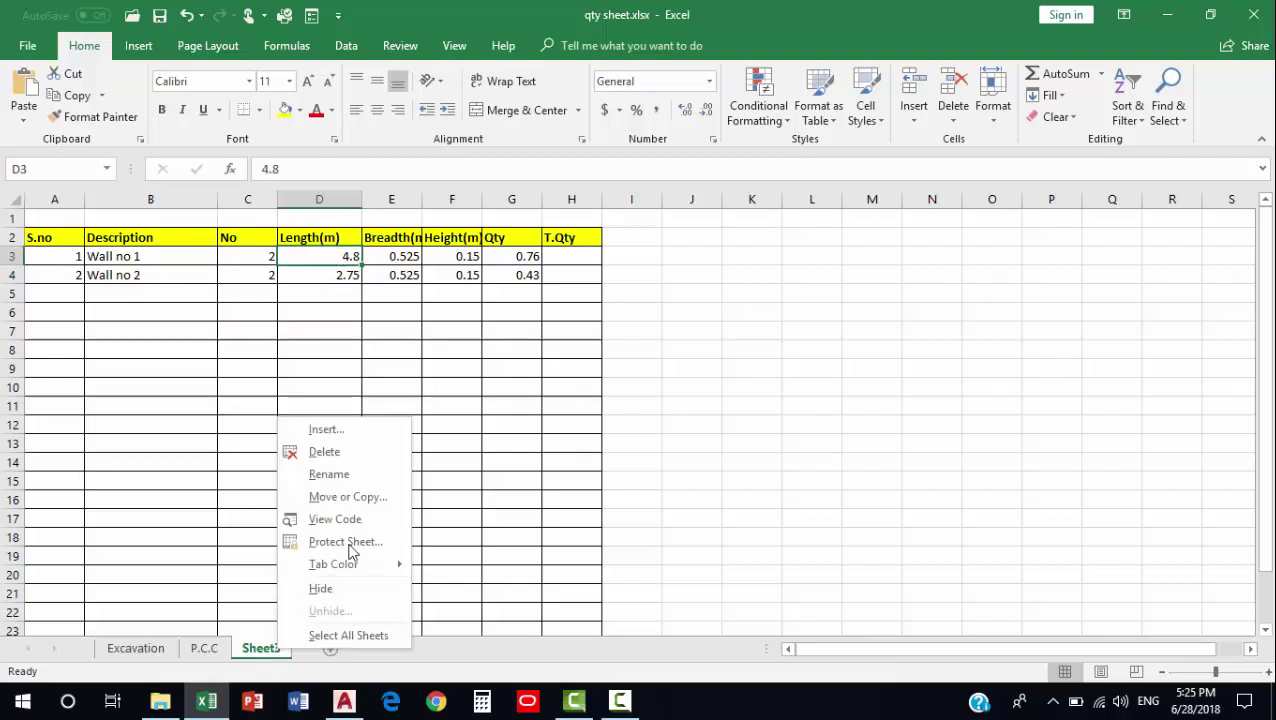
left_click(329, 476)
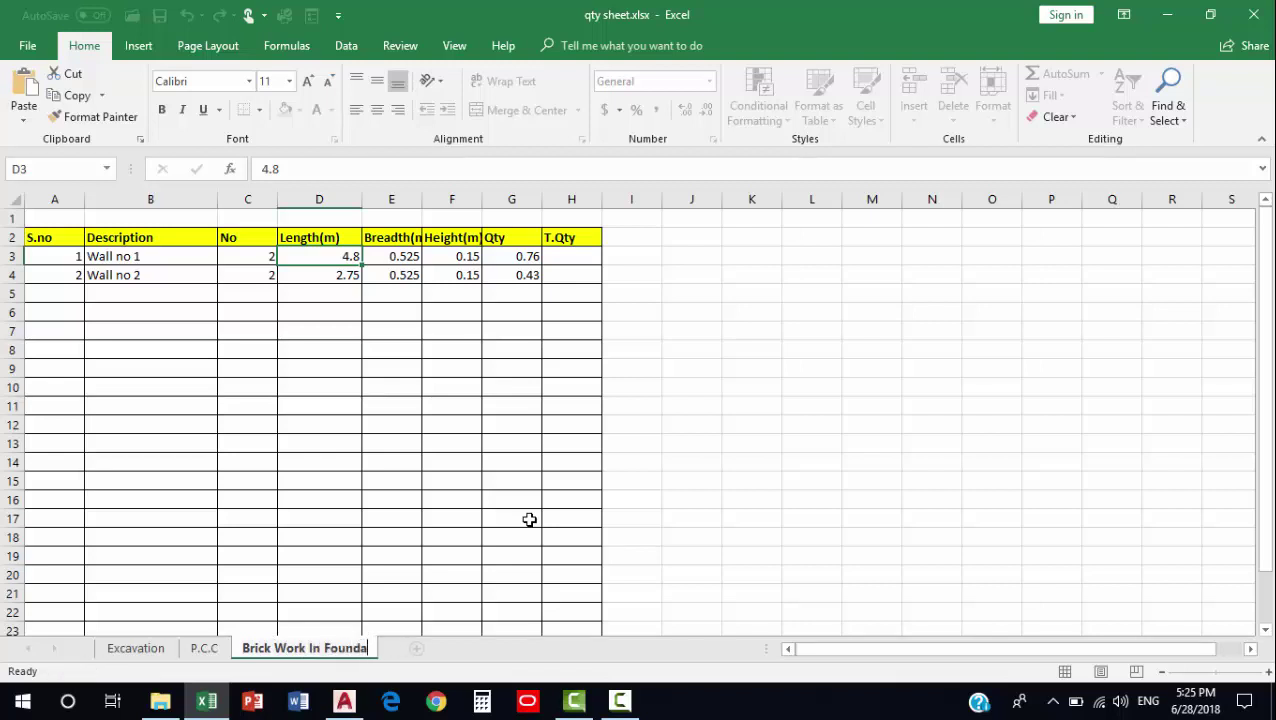
left_click(93, 524)
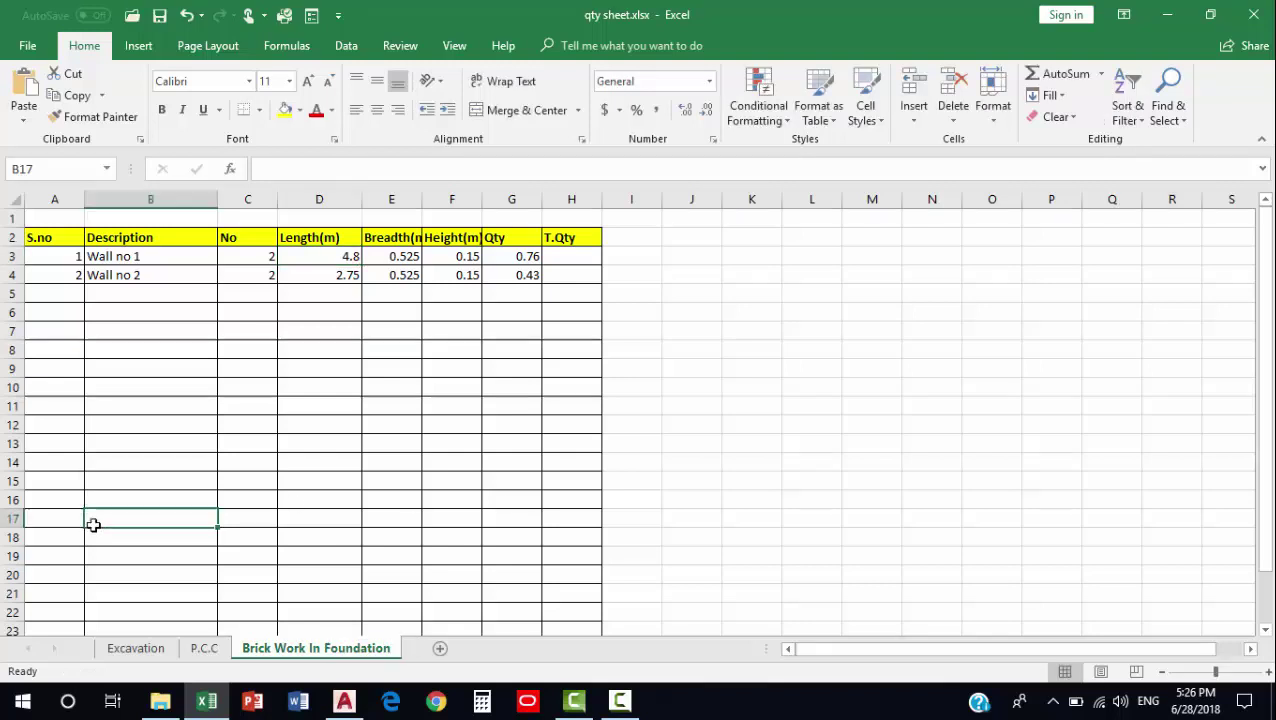
left_click(268, 256)
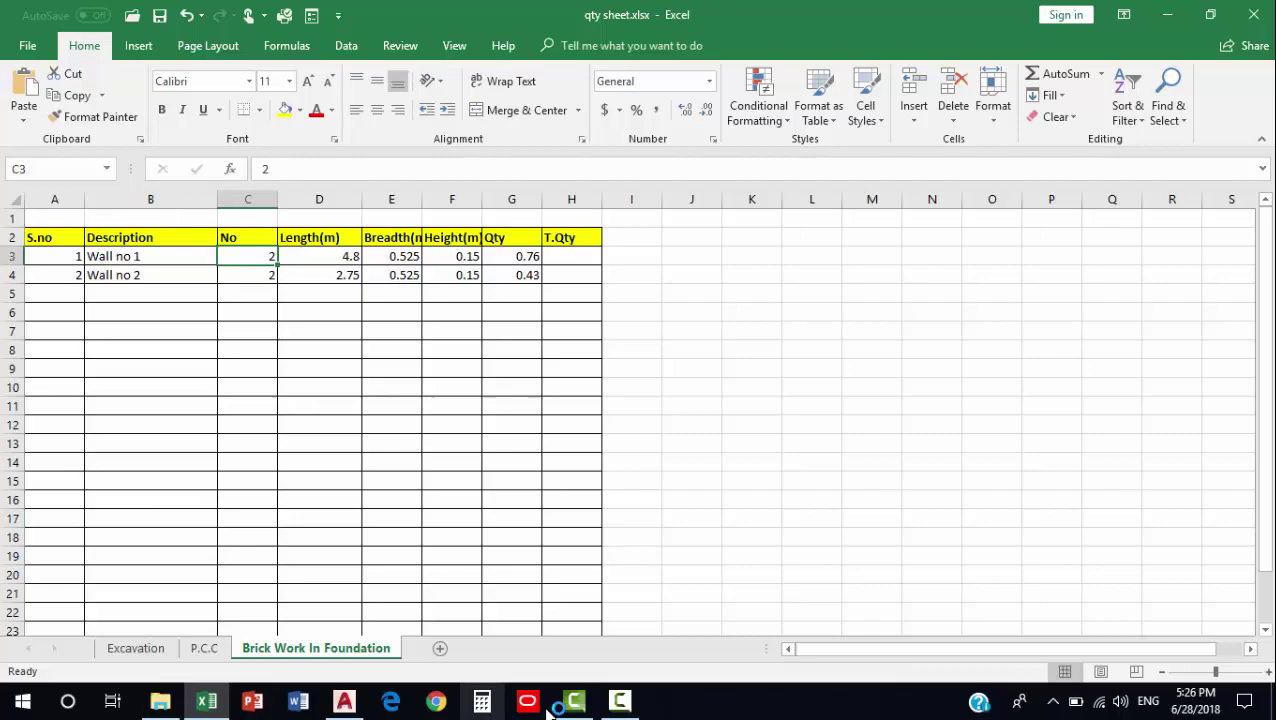
Measure Wall No 1's length in AutoCAD with DAL, reading 4500.
left_click(344, 701)
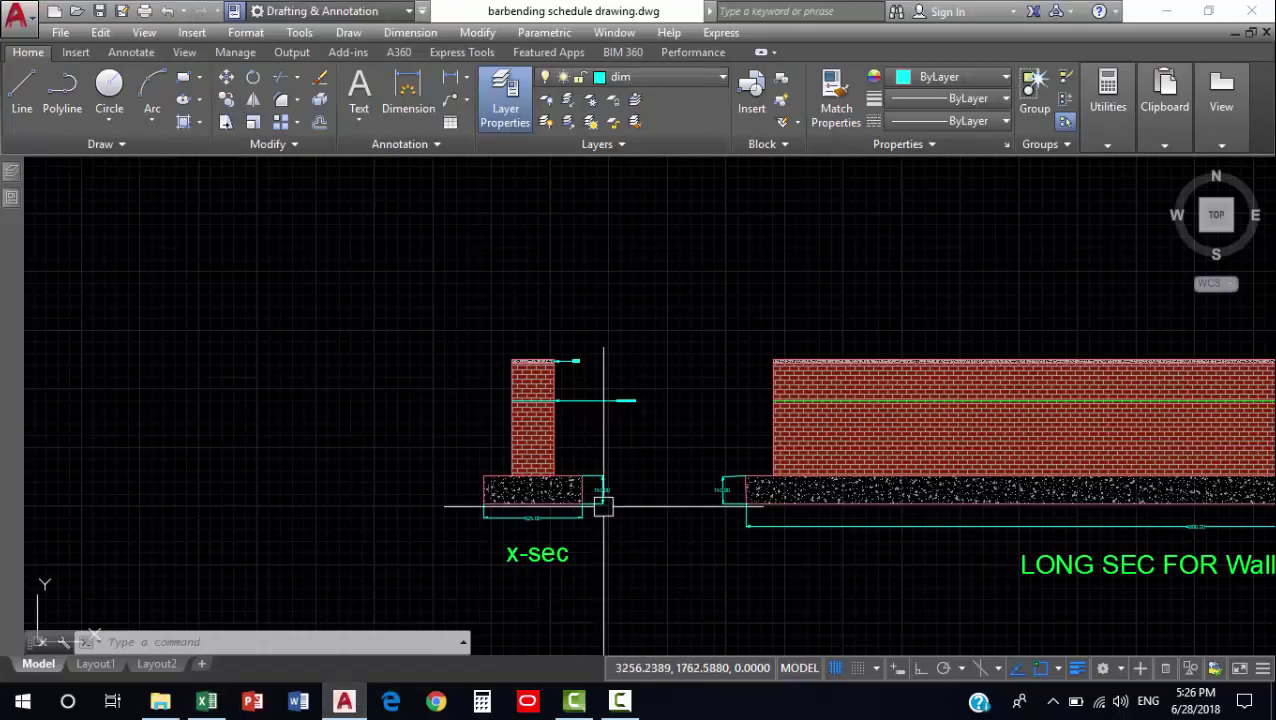
scroll(567, 444, "down", 5)
scroll(567, 444, "down", 4)
scroll(689, 396, "up", 6)
middle_click_drag(689, 396, 686, 347)
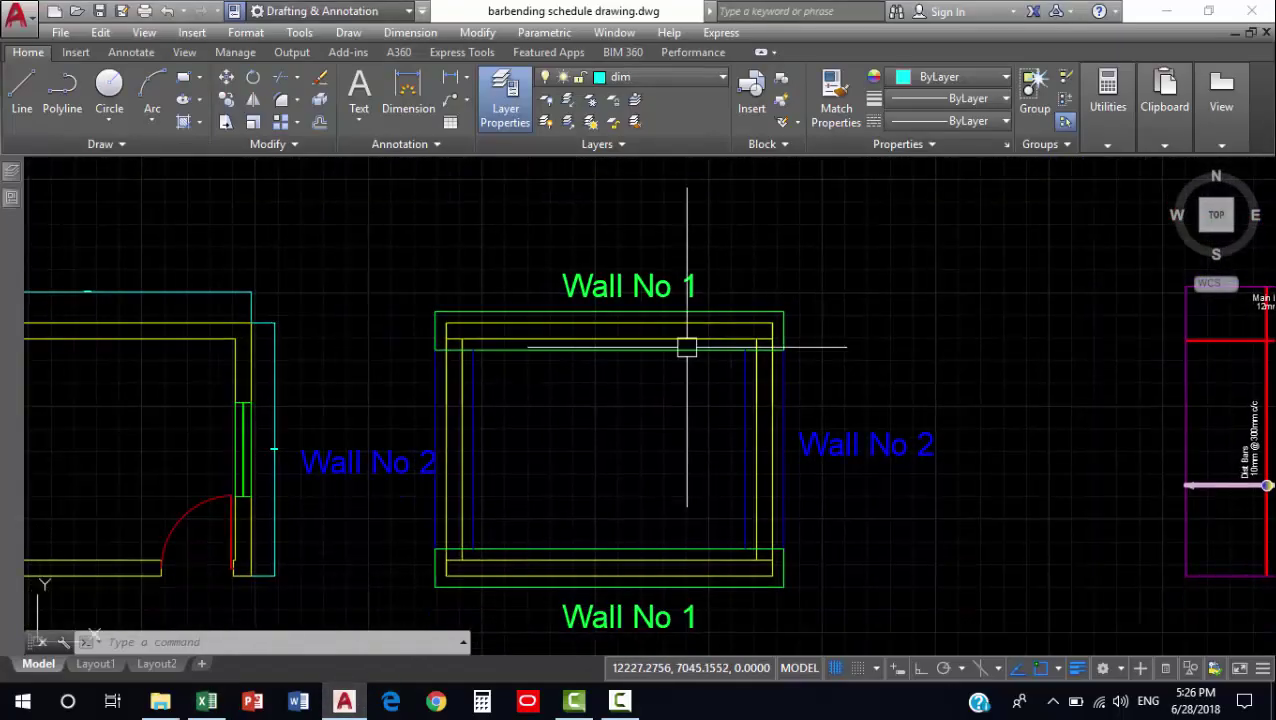
scroll(431, 441, "up", 1)
key("alt+Tab")
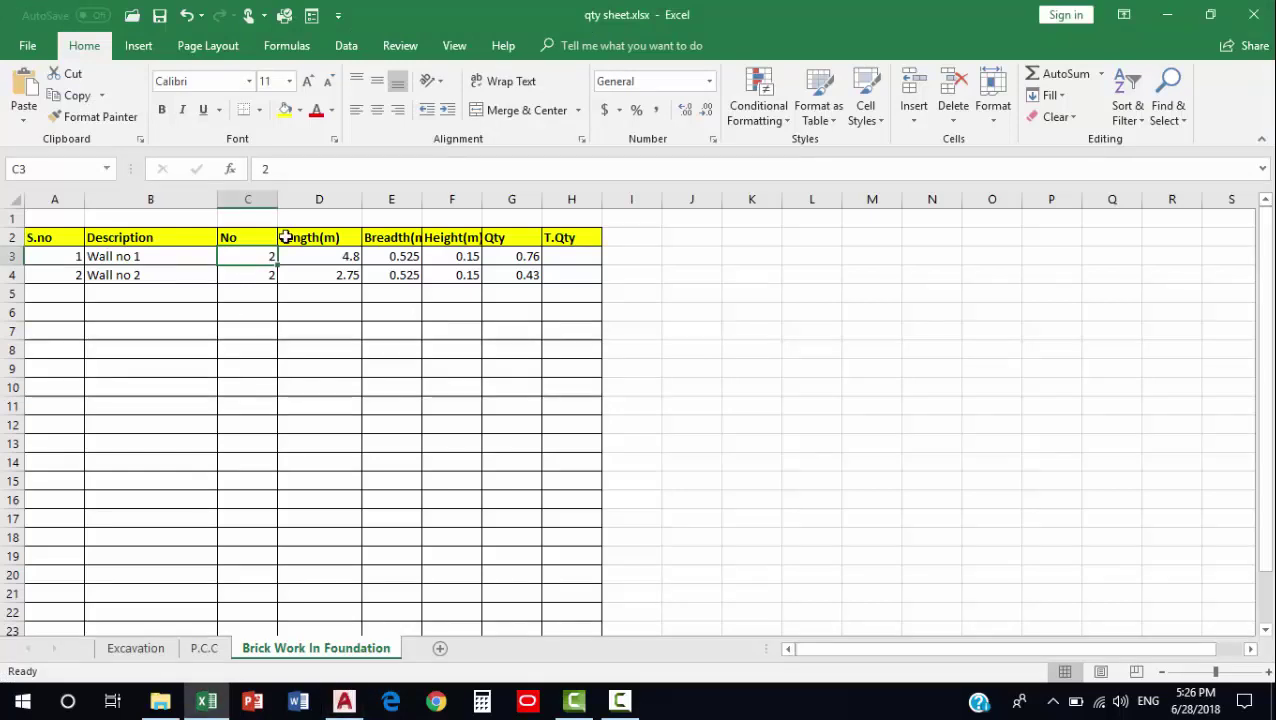
left_click(344, 701)
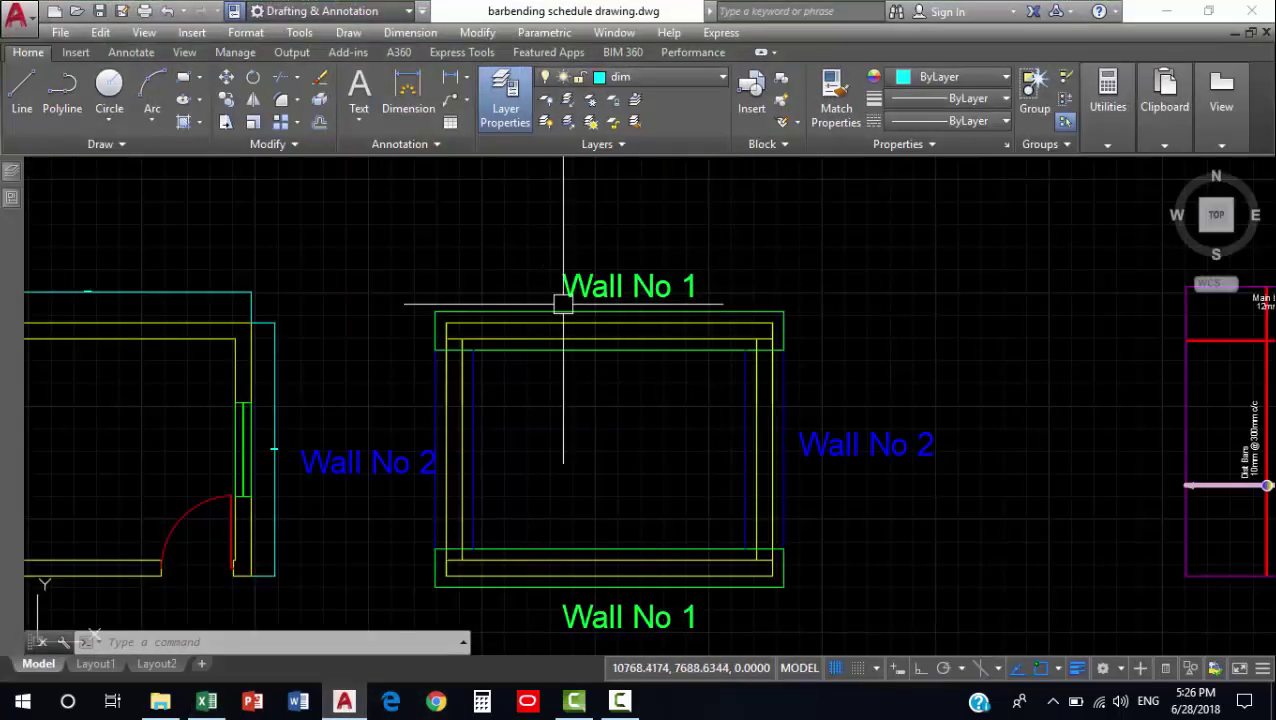
scroll(440, 330, "up", 3)
type("dal")
key("Return")
left_click(212, 375)
scroll(600, 380, "down", 2)
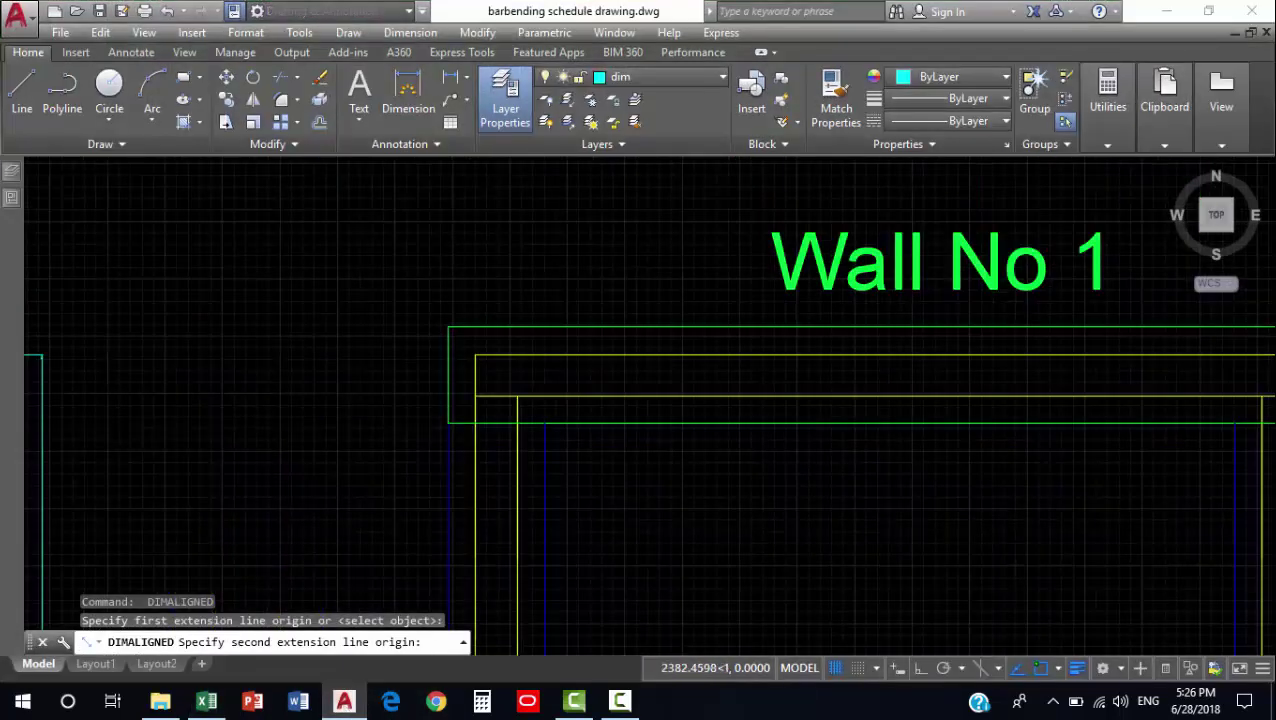
scroll(997, 385, "down", 1)
scroll(950, 379, "up", 1)
left_click(899, 379)
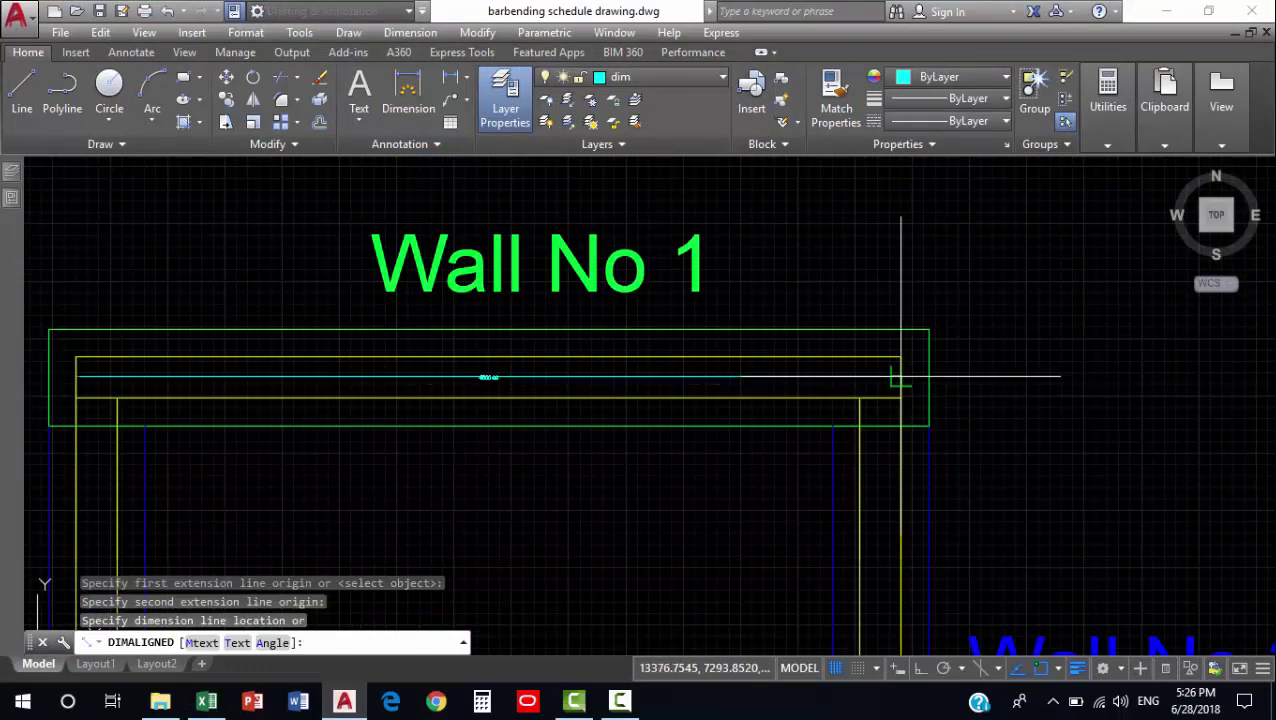
scroll(475, 418, "up", 4)
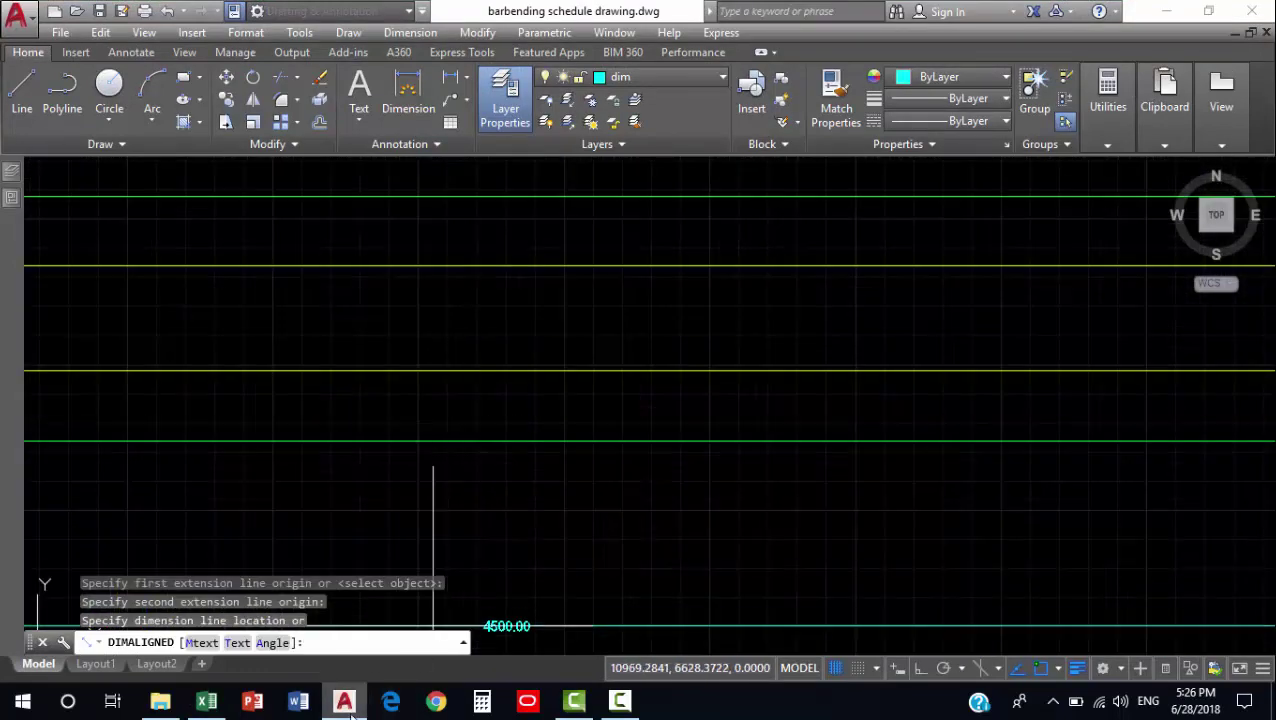
key("Escape")
Enter 4.5 as Wall no 1's length in cell D3 of the Excel sheet.
left_click(205, 702)
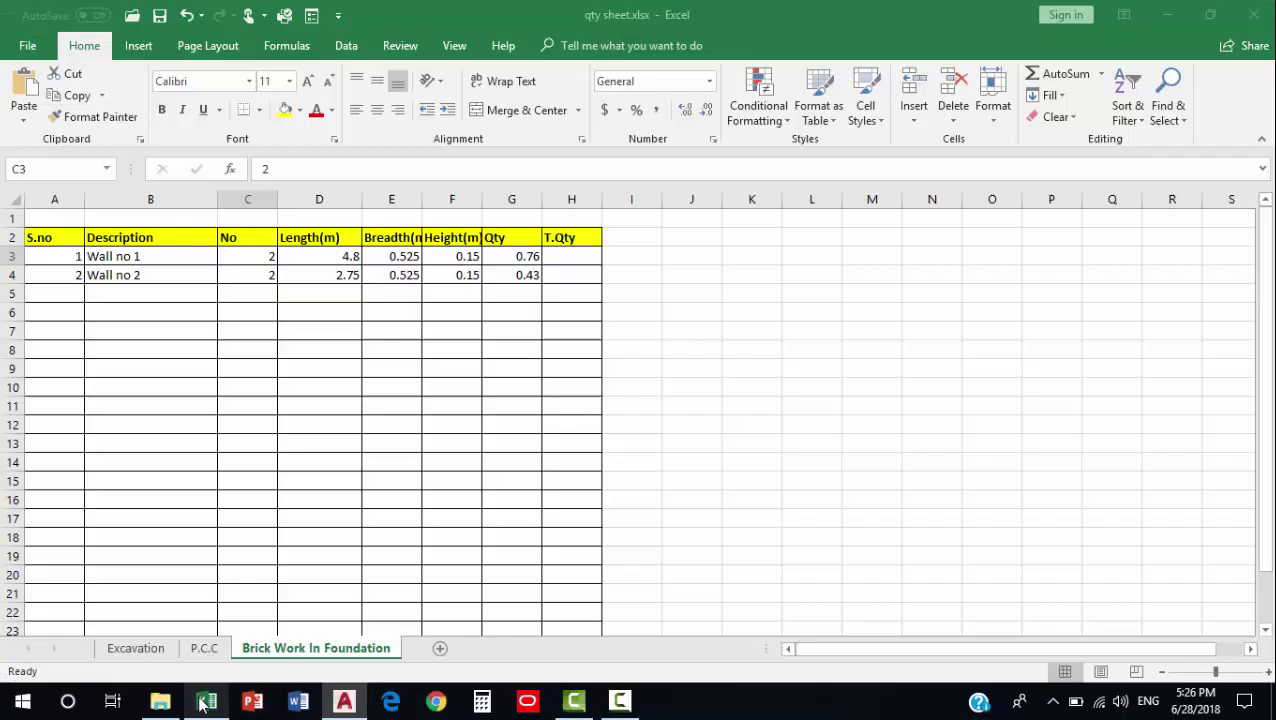
left_click(345, 262)
type("4")
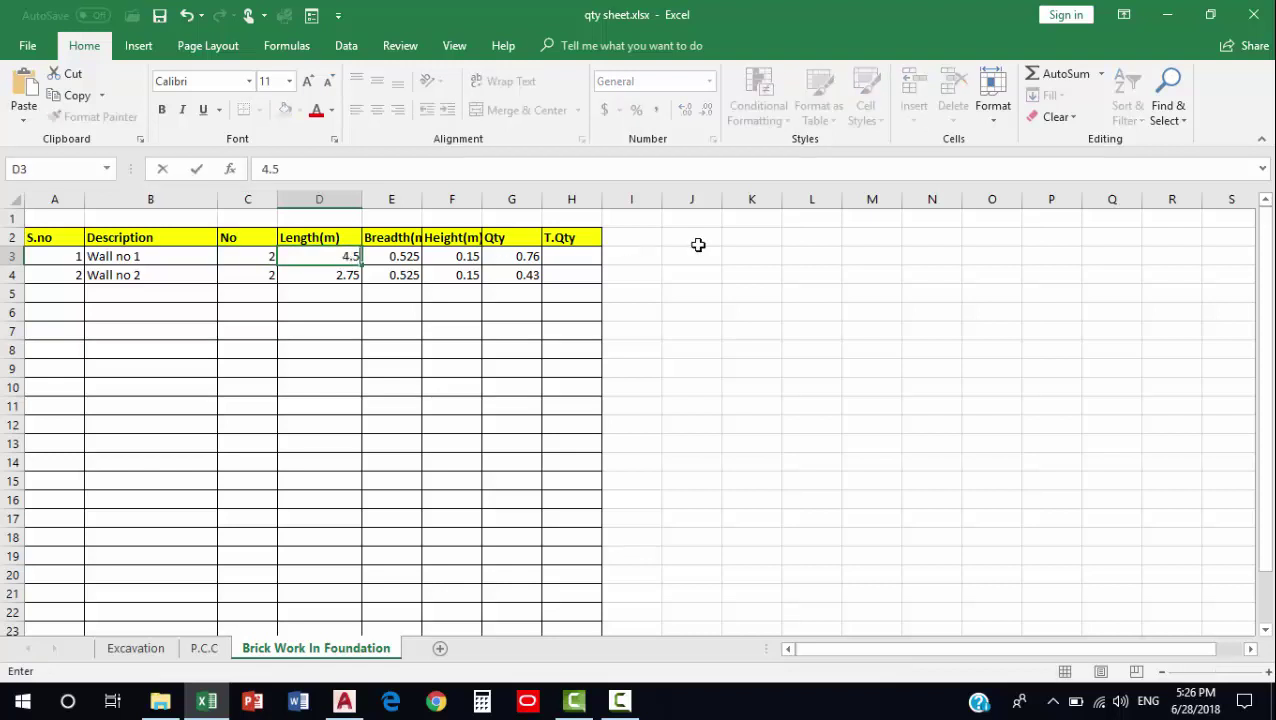
left_click(379, 268)
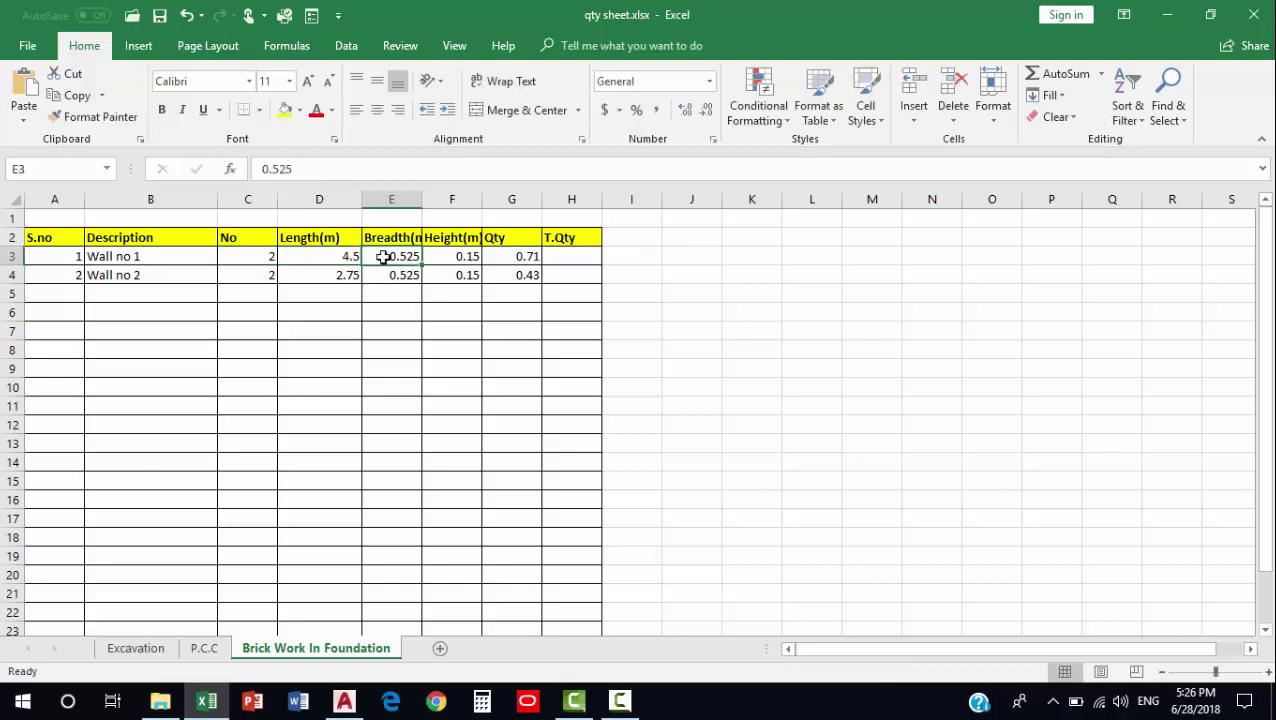
Measure the brick wall section's top width with an aligned dimension (DAL), reading 225 mm.
left_click(340, 702)
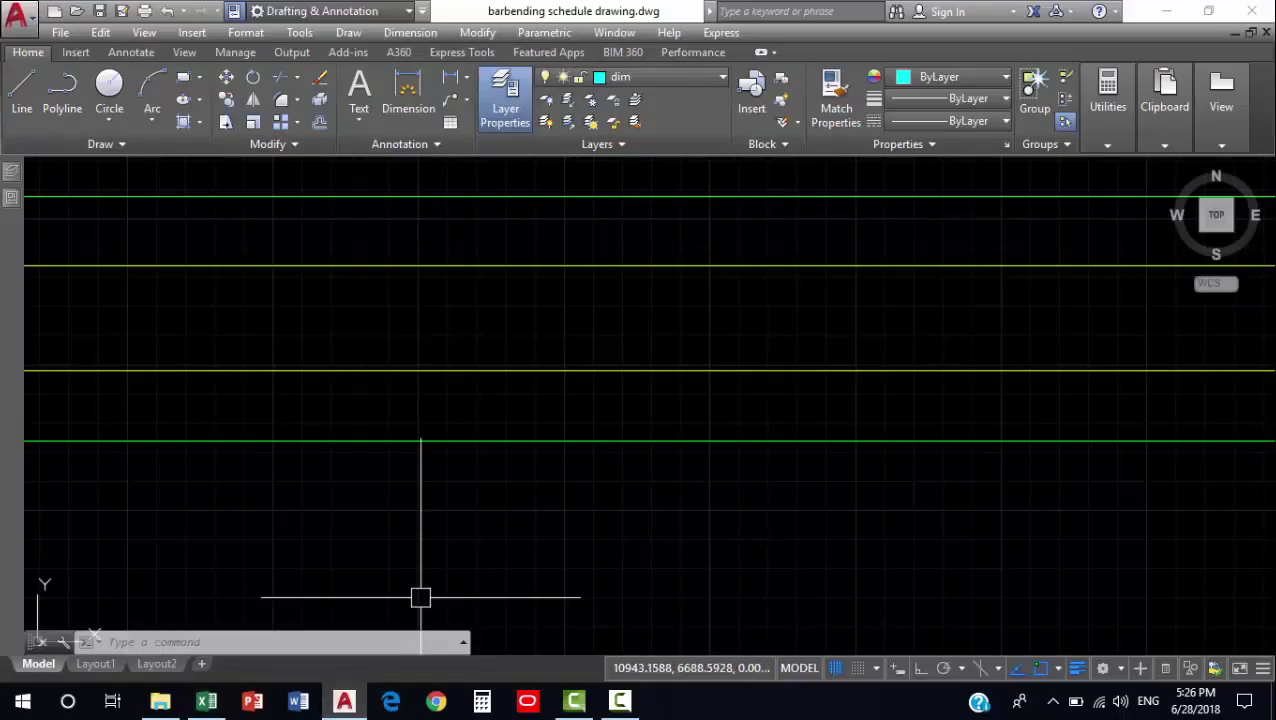
scroll(421, 595, "down", 3)
scroll(350, 398, "down", 5)
scroll(562, 466, "down", 5)
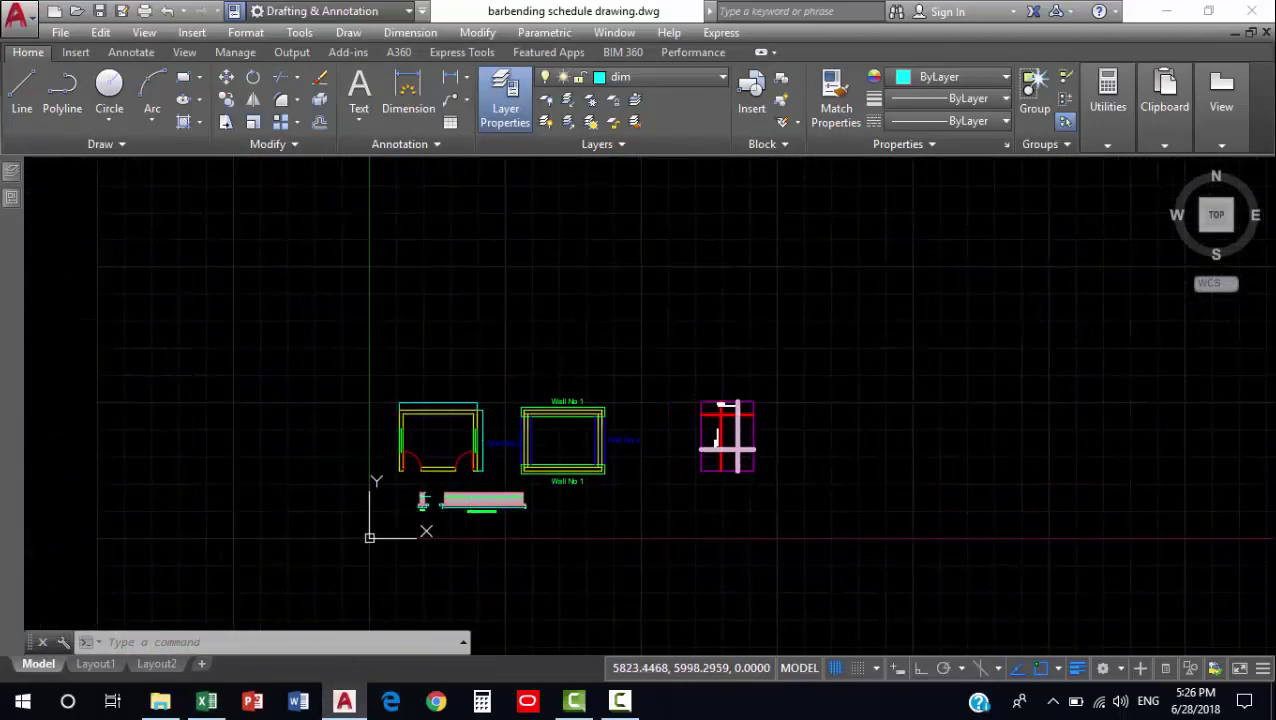
scroll(470, 355, "up", 1)
scroll(413, 407, "up", 10)
middle_click_drag(413, 407, 647, 269)
scroll(325, 353, "up", 4)
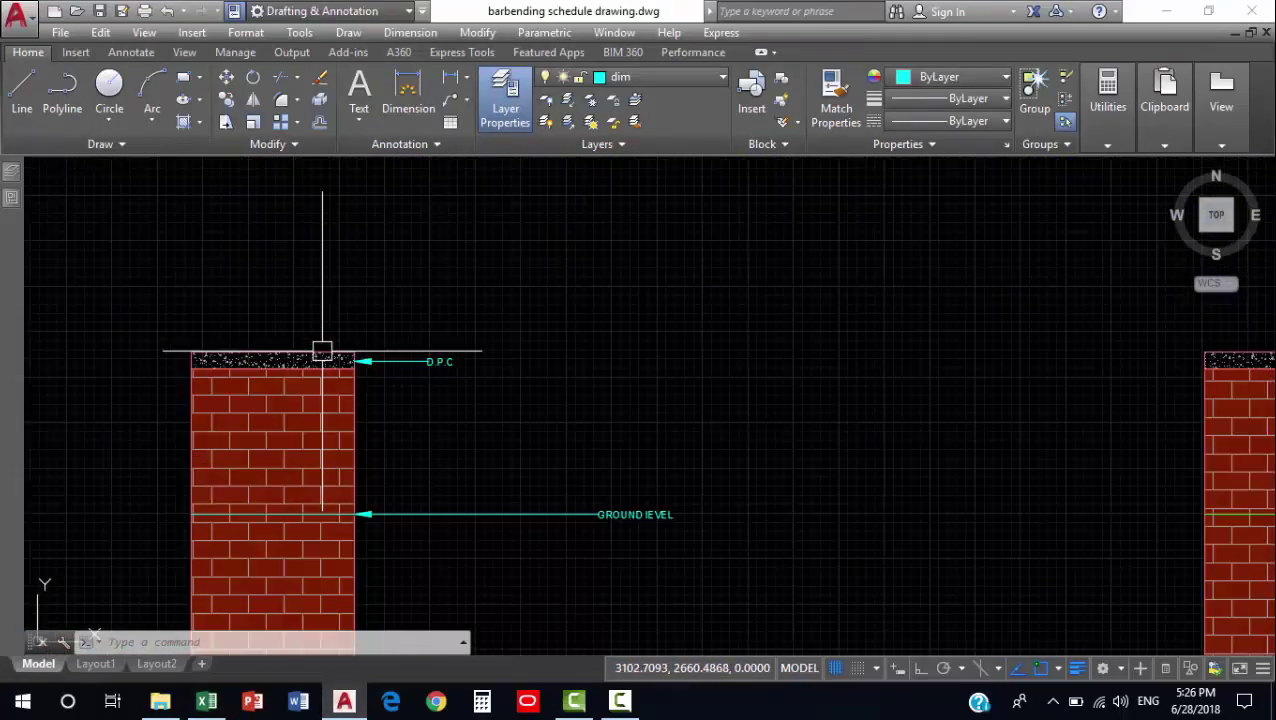
type("dal")
key("Return")
left_click(192, 353)
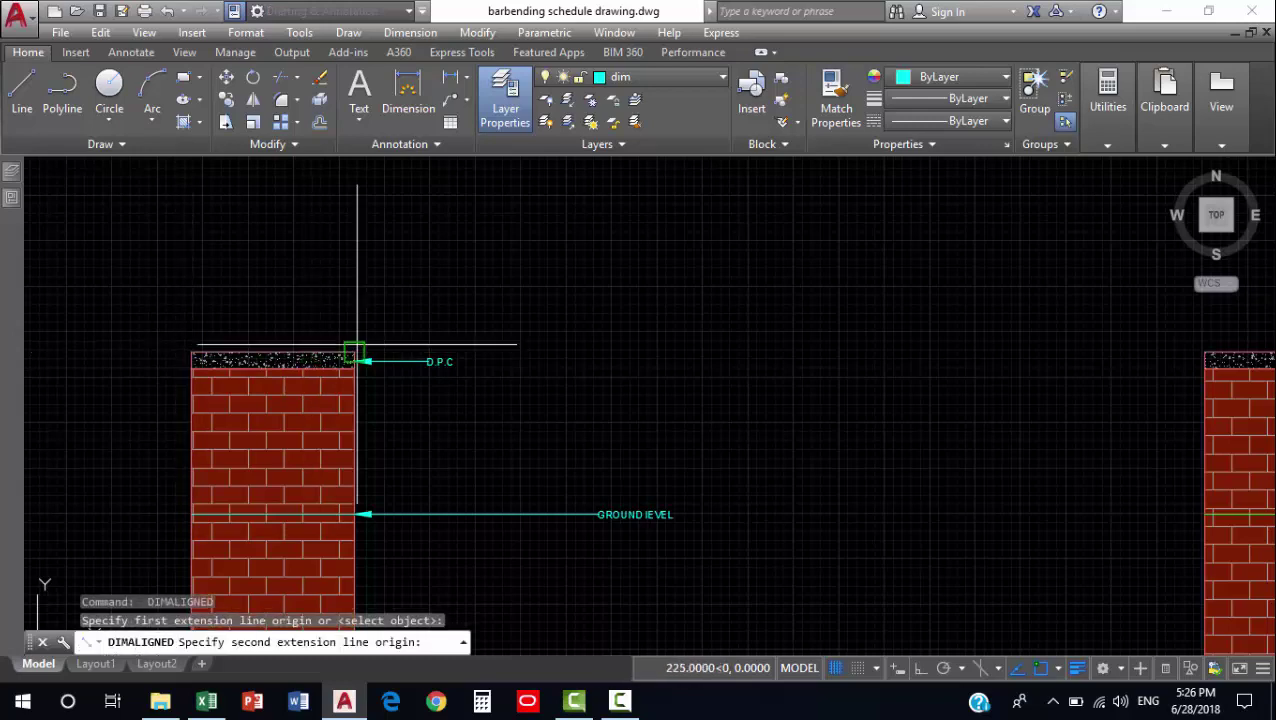
left_click(354, 353)
key("Escape")
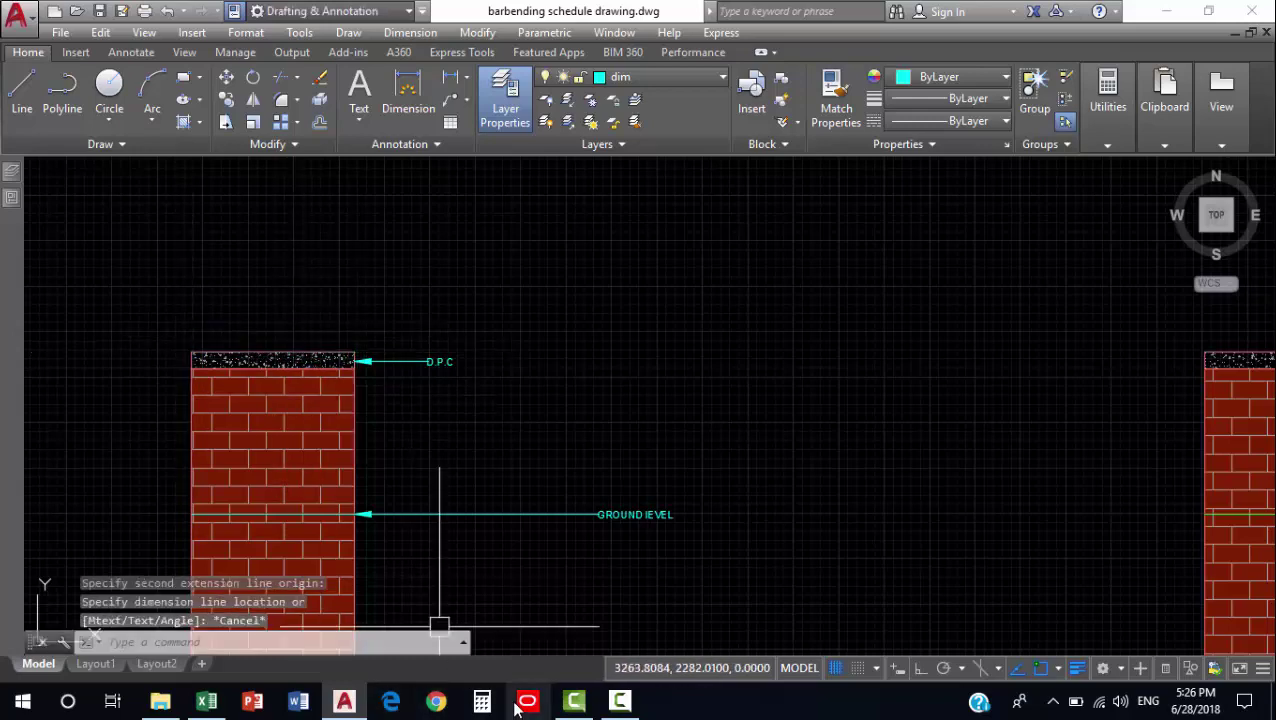
Convert 225 mm to 0.225 m in Calculator and enter it as Wall no 1's breadth.
left_click(482, 700)
type("22")
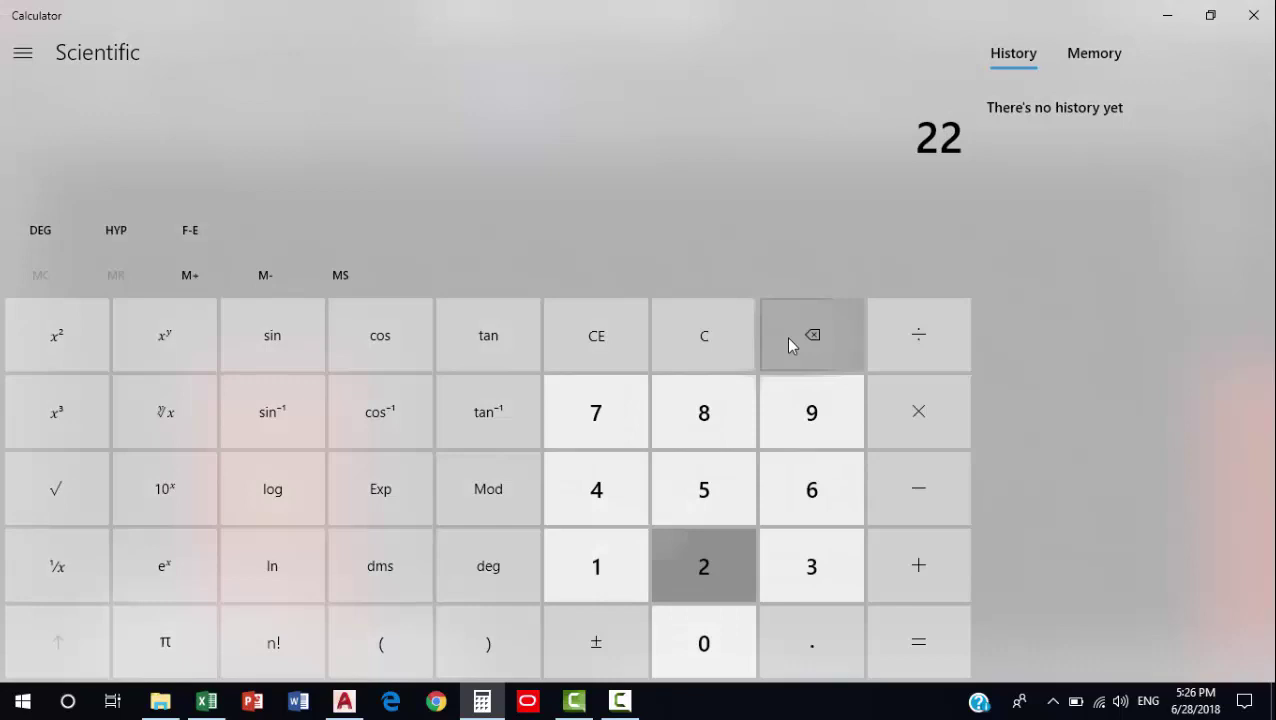
type("5 ÷ 1000")
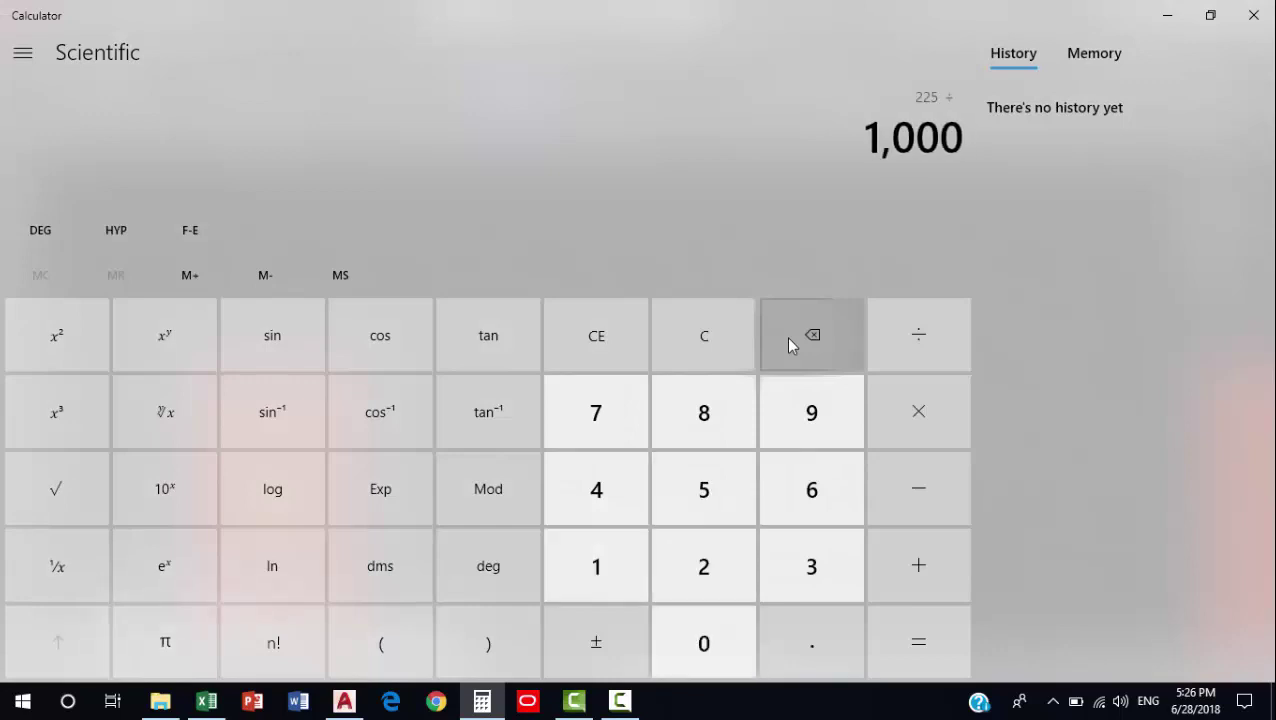
key("Return")
left_click(1188, 14)
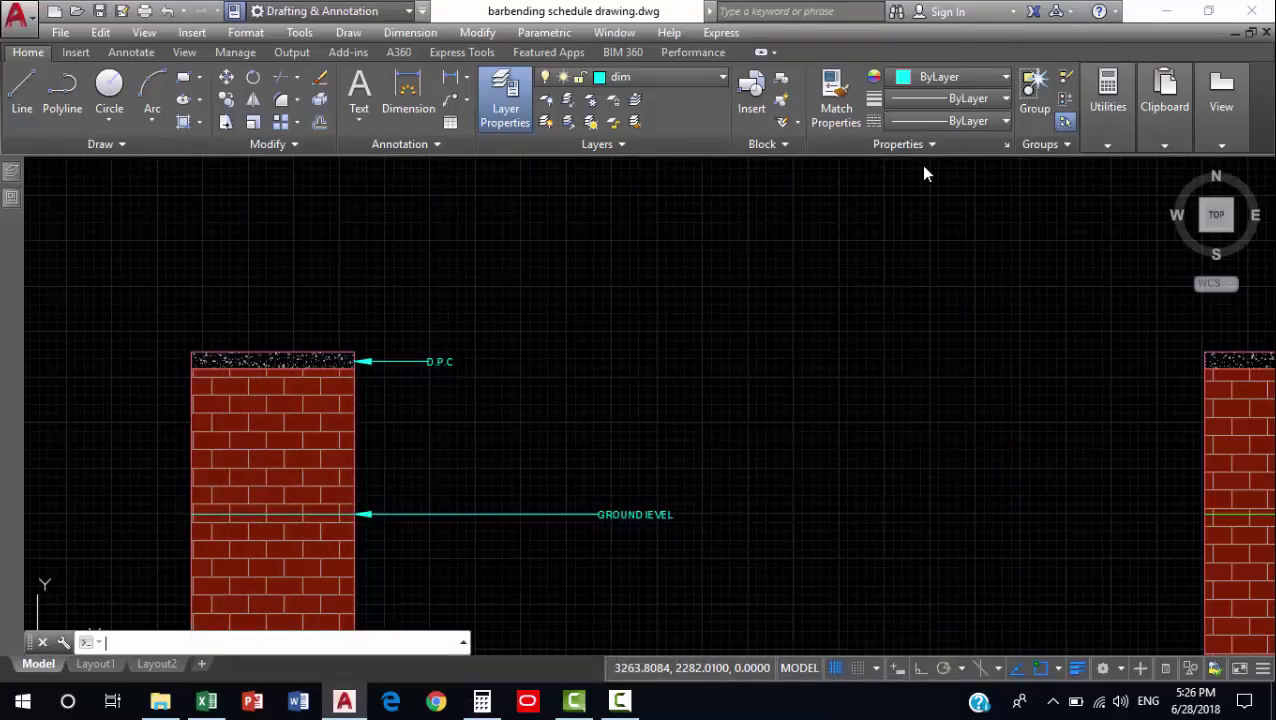
left_click(207, 702)
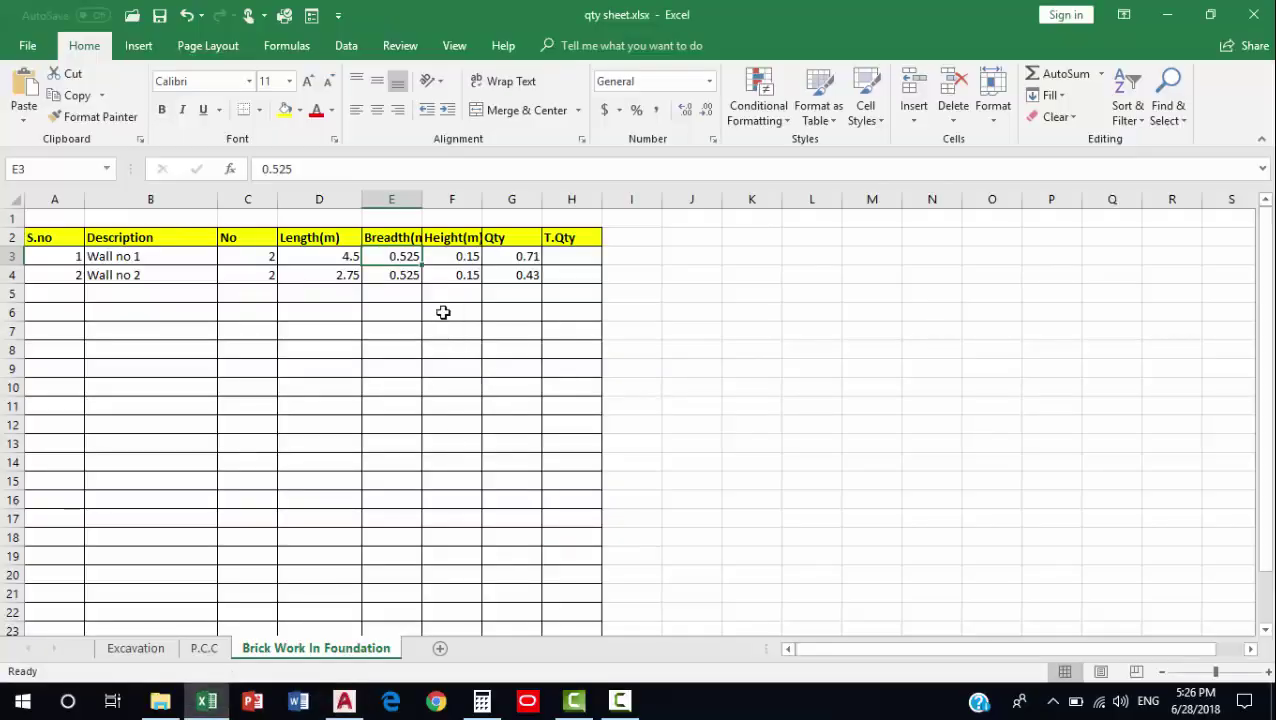
type(".22")
key("Return")
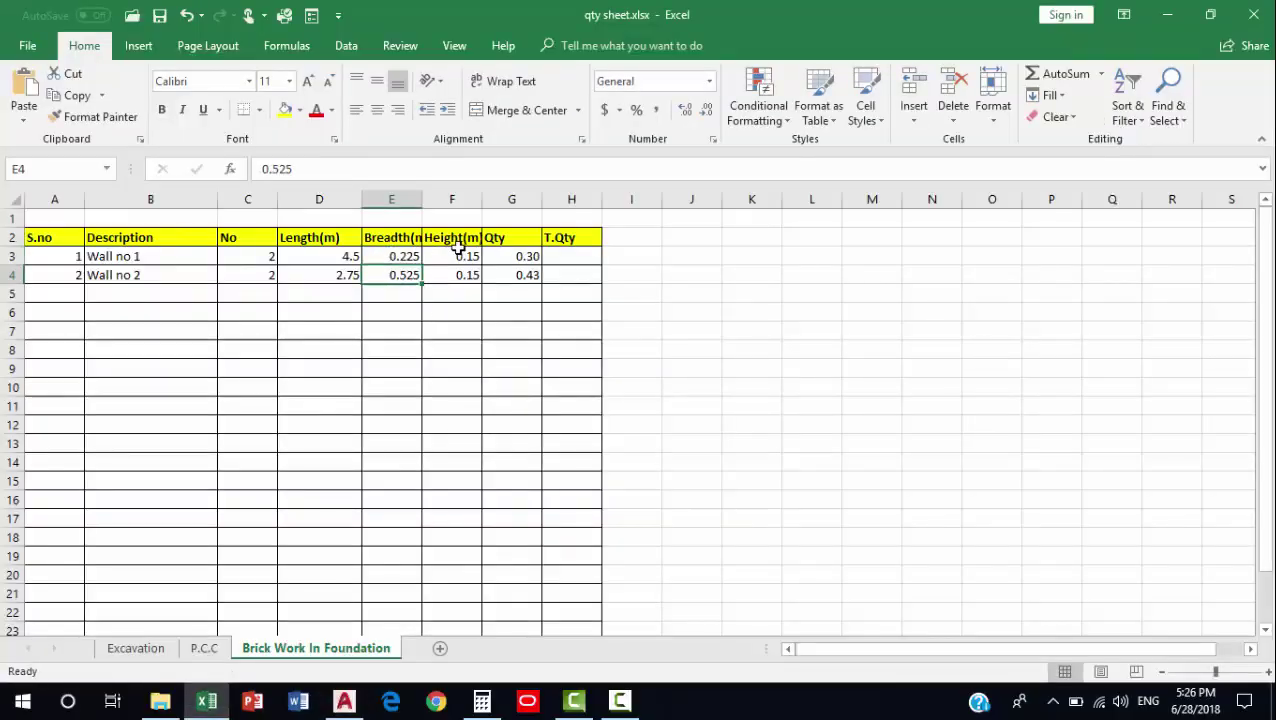
left_click(458, 254)
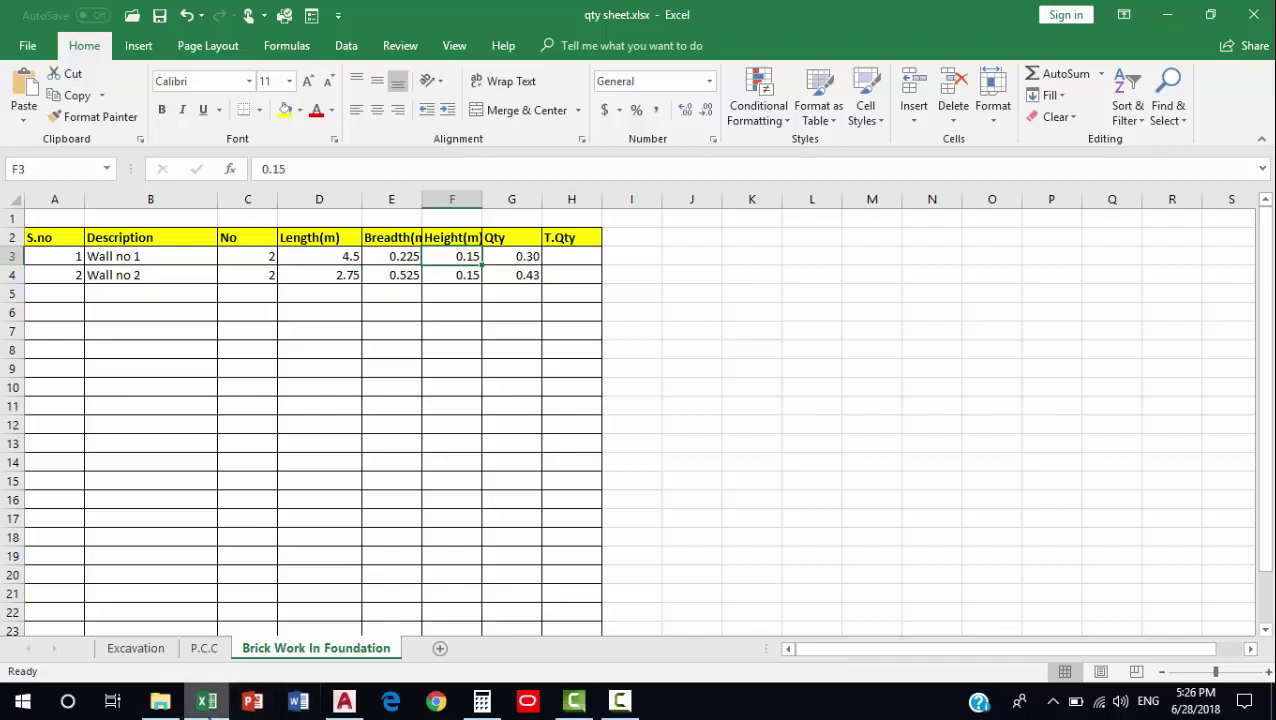
key("alt+Tab")
Measure the brick wall's height with an aligned dimension, reading 600 mm.
scroll(464, 381, "up", 2)
scroll(535, 230, "up", 2)
key("Return")
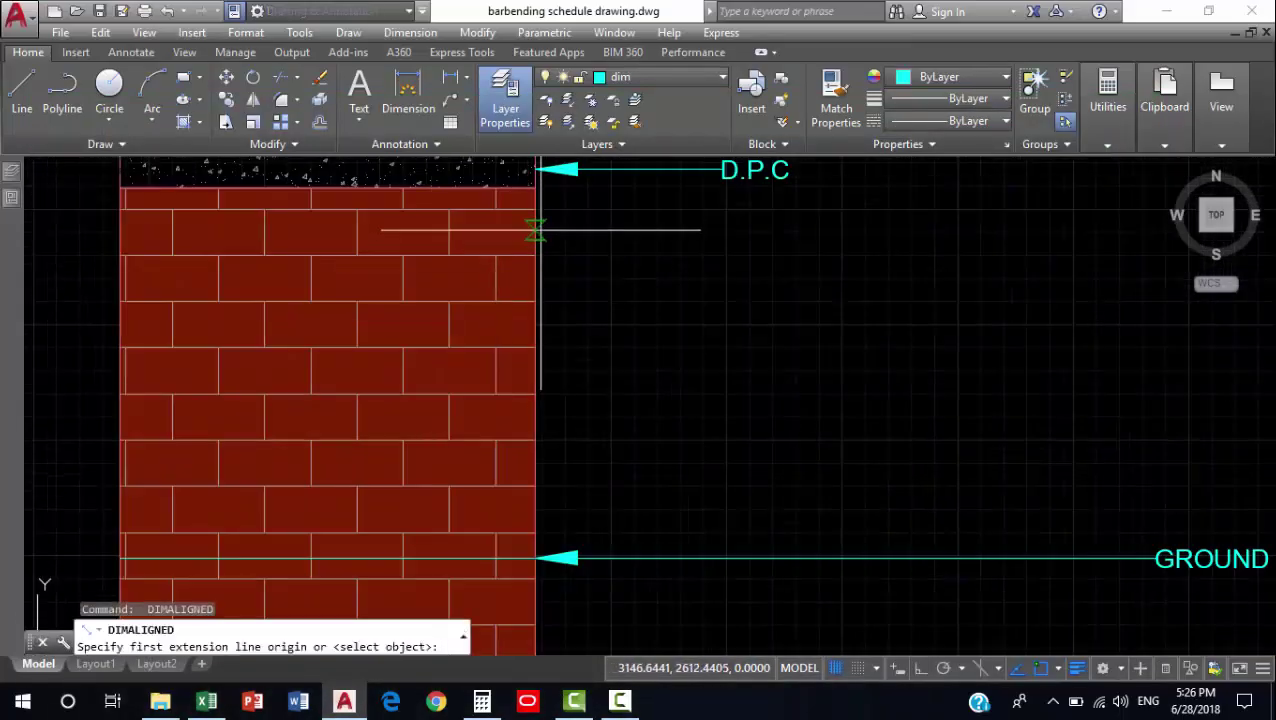
left_click(535, 230)
scroll(588, 350, "down", 5)
middle_click_drag(588, 350, 606, 228)
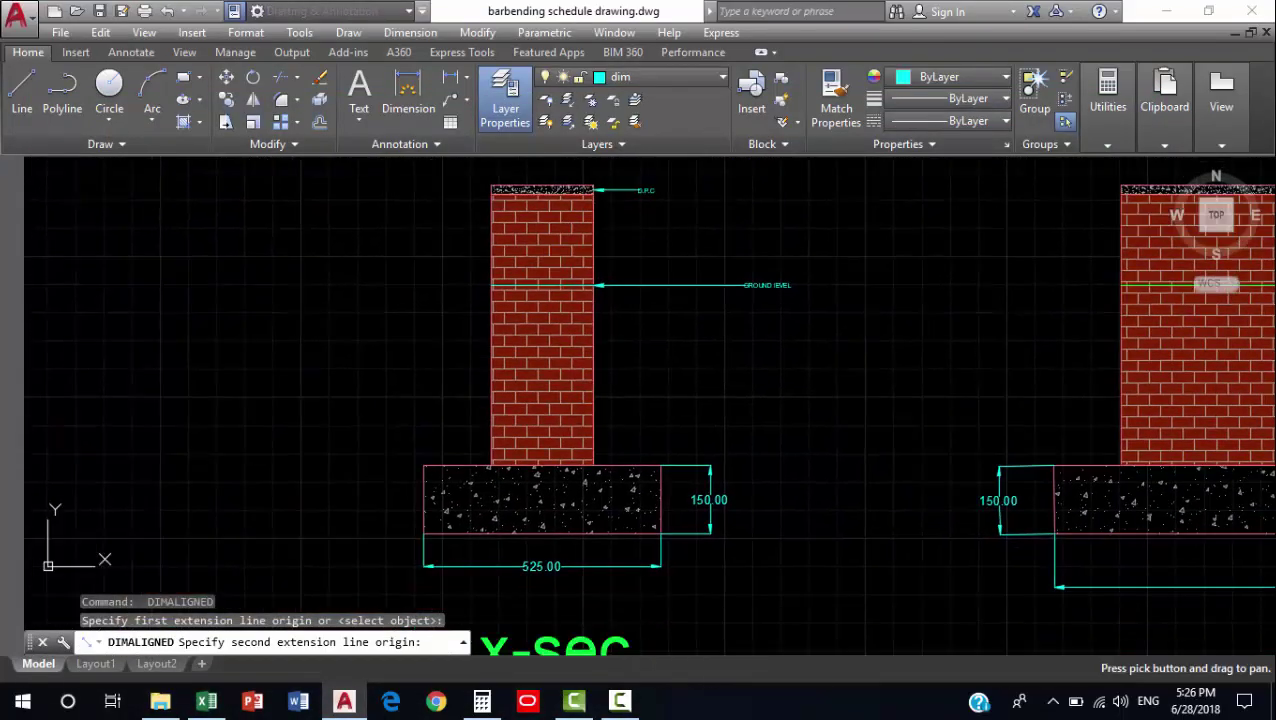
scroll(605, 458, "up", 4)
left_click(555, 478)
scroll(595, 455, "down", 3)
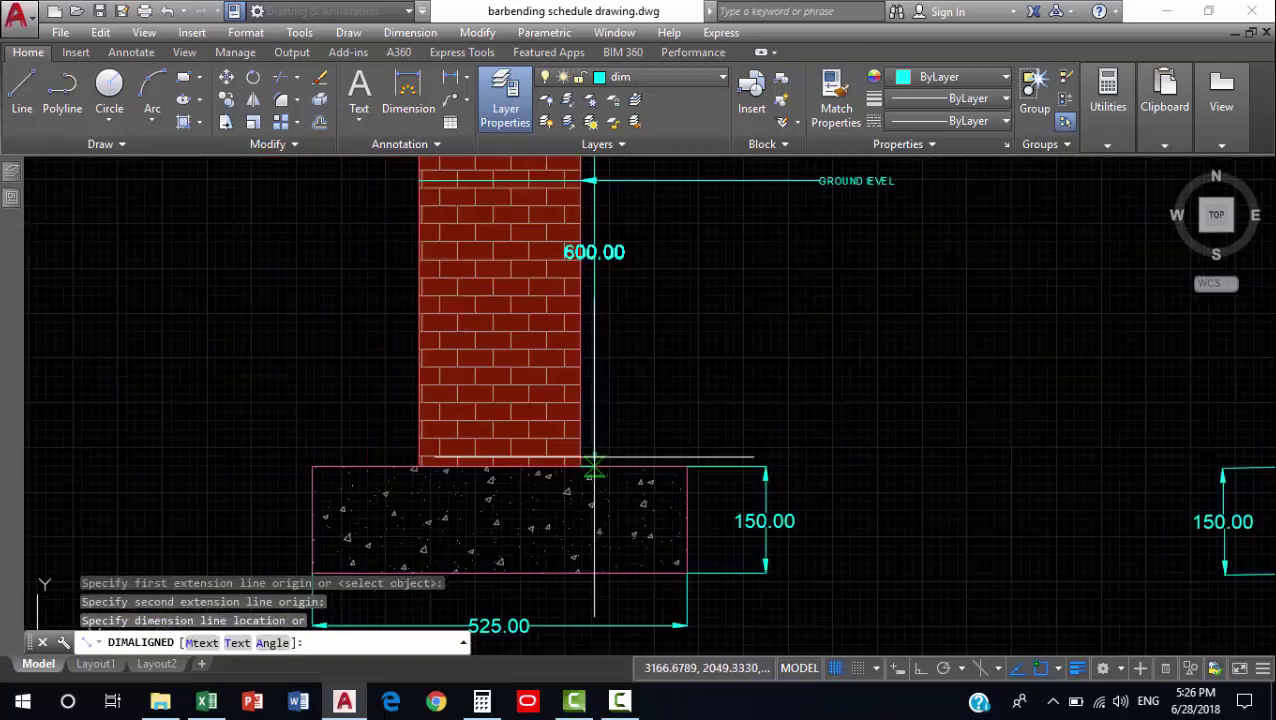
scroll(600, 300, "up", 3)
key("Escape")
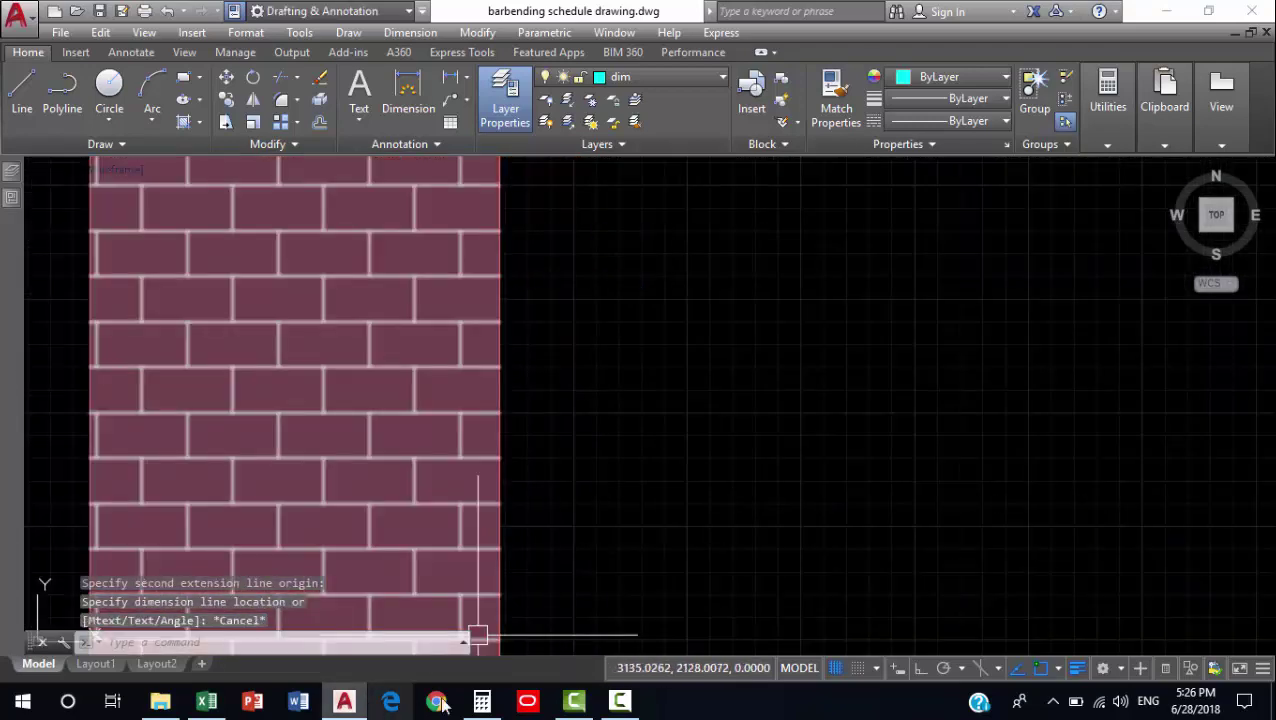
Convert the 600 mm height to 0.6 m with Calculator (600/1000).
left_click(484, 702)
type("6")
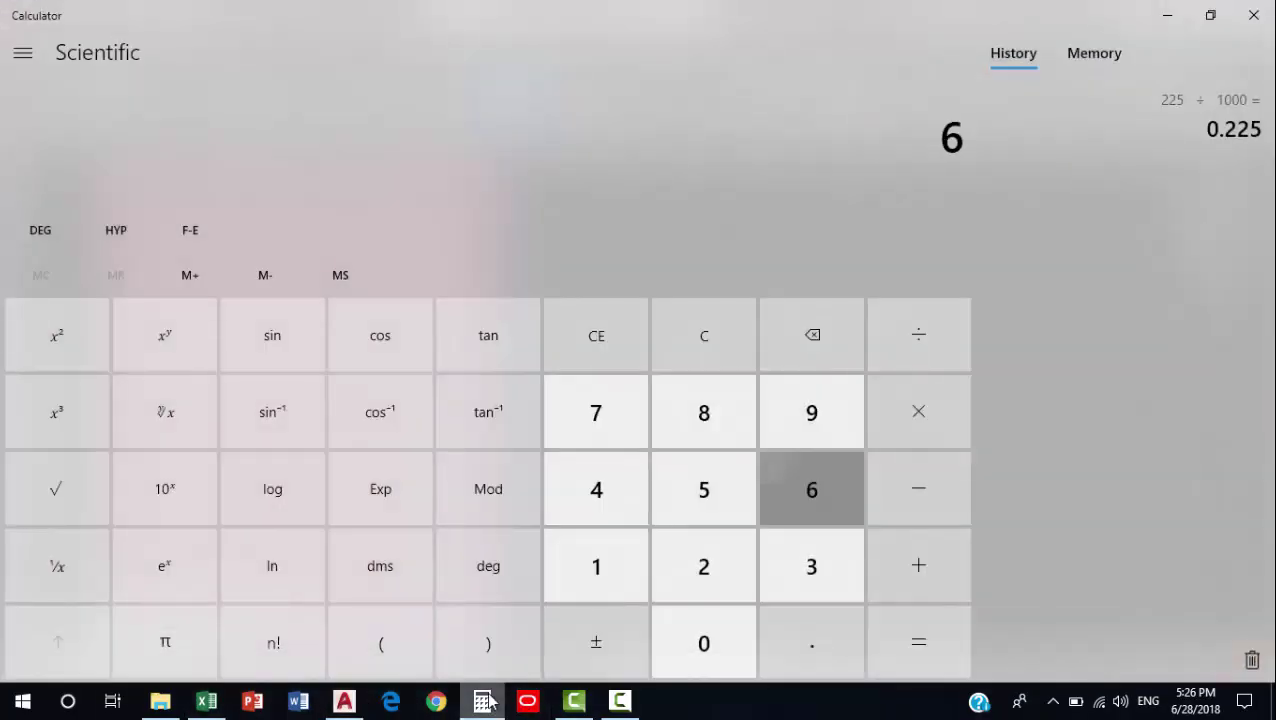
type("00/1000")
key("Return")
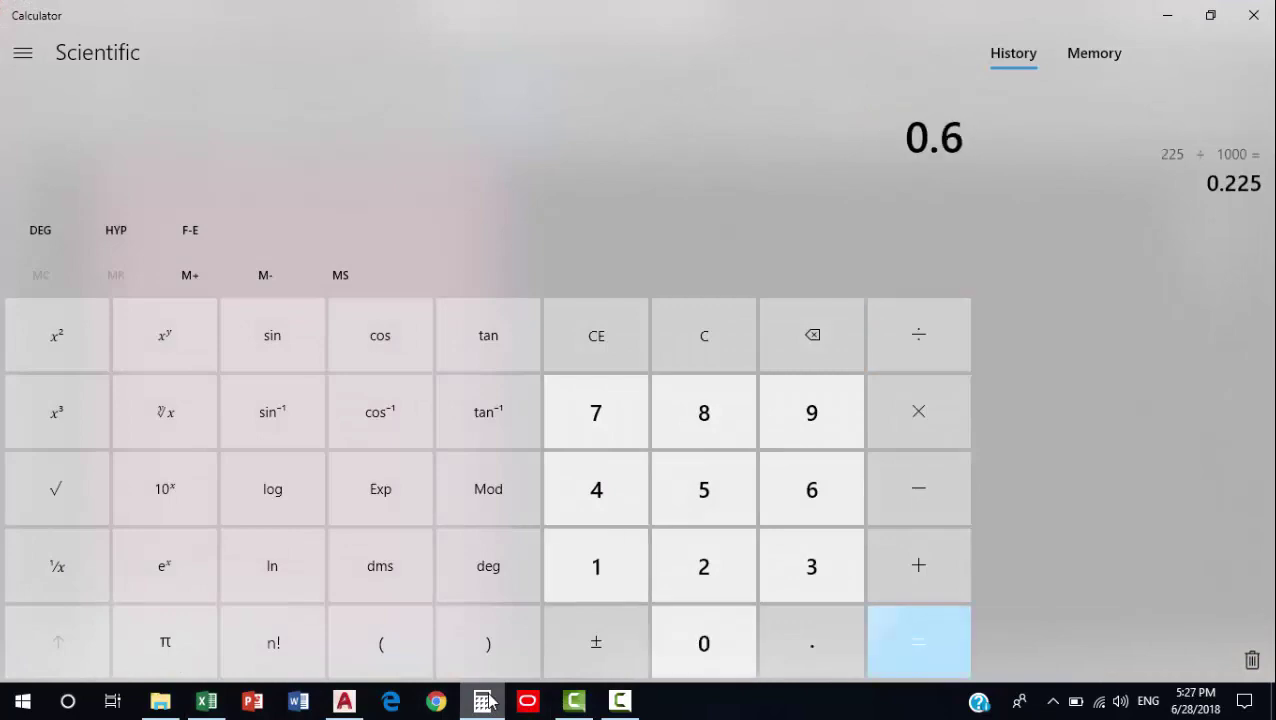
left_click(205, 705)
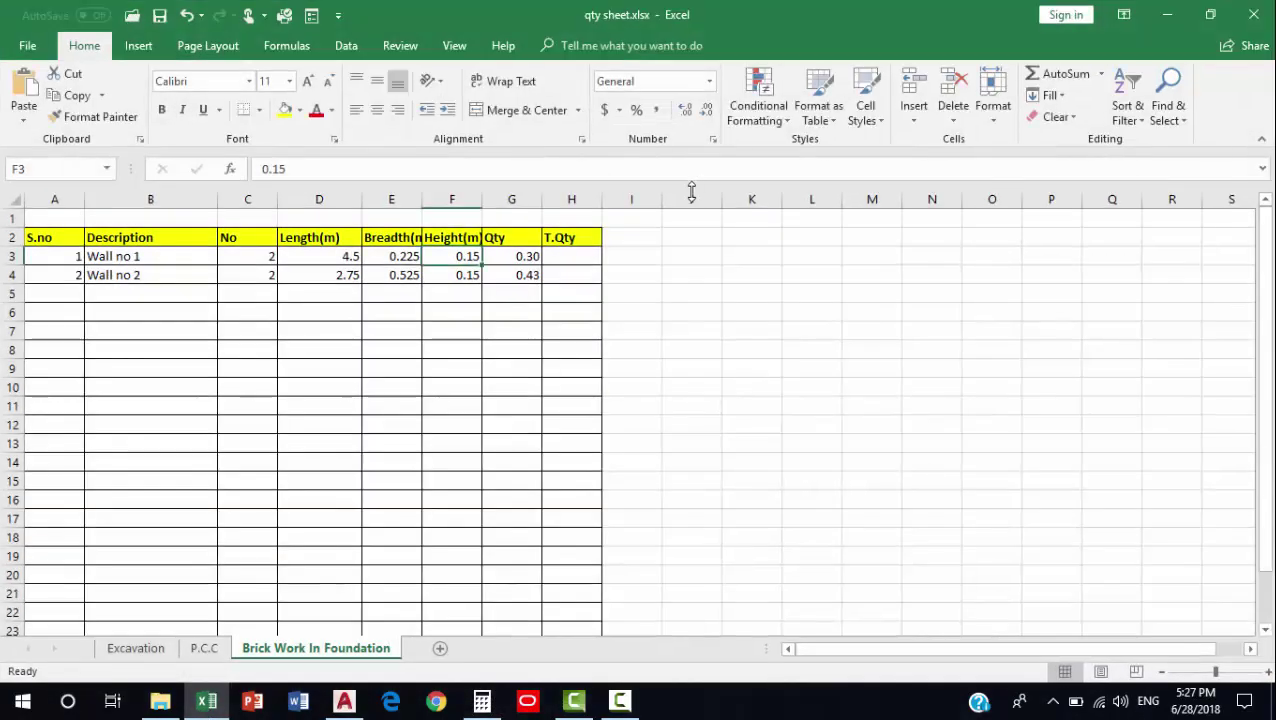
Enter Wall no 1's height as 0.6 in F3 and check G3's =C3*D3*E3*F3 quantity formula.
type(".0.6")
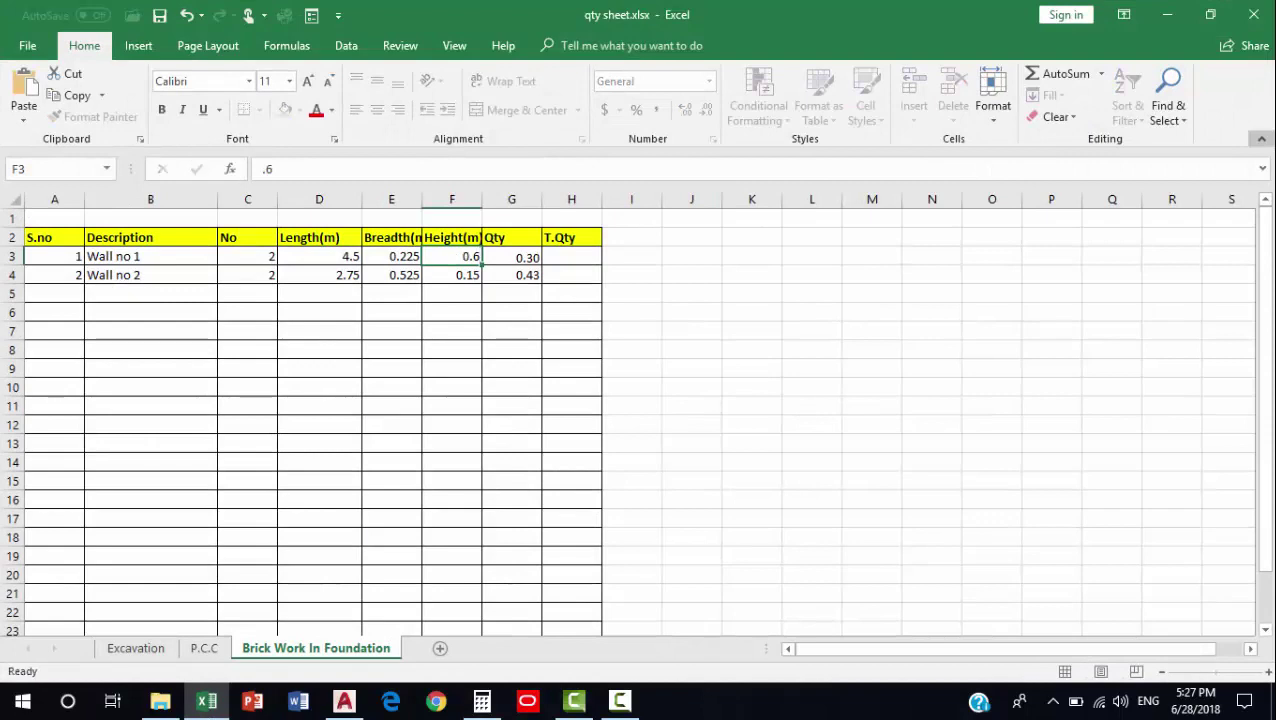
key("Return")
left_click(517, 256)
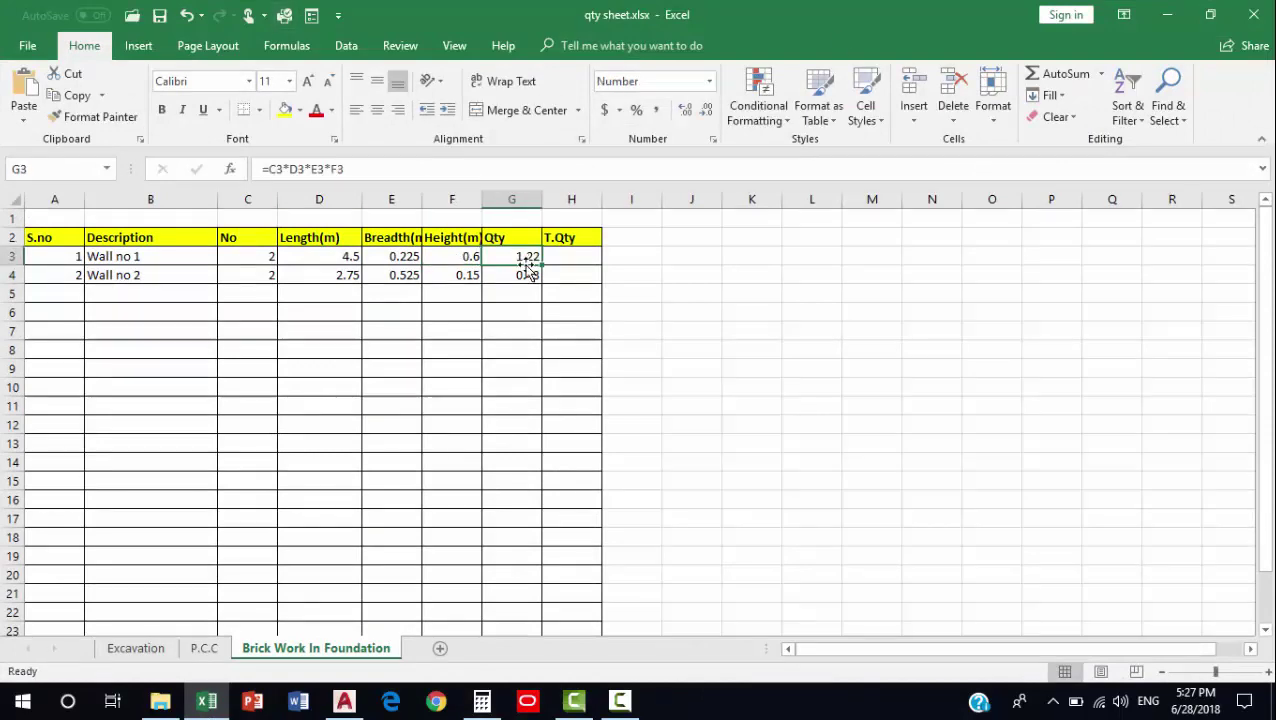
double_click(517, 256)
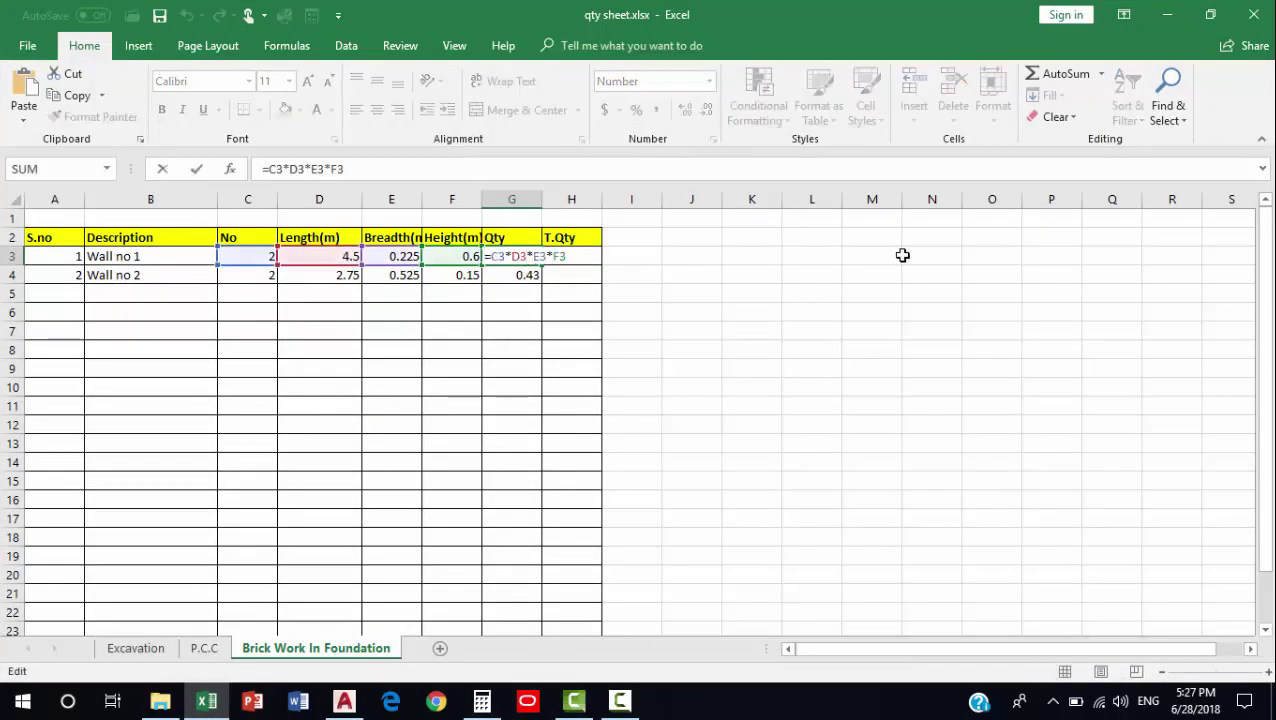
key("Return")
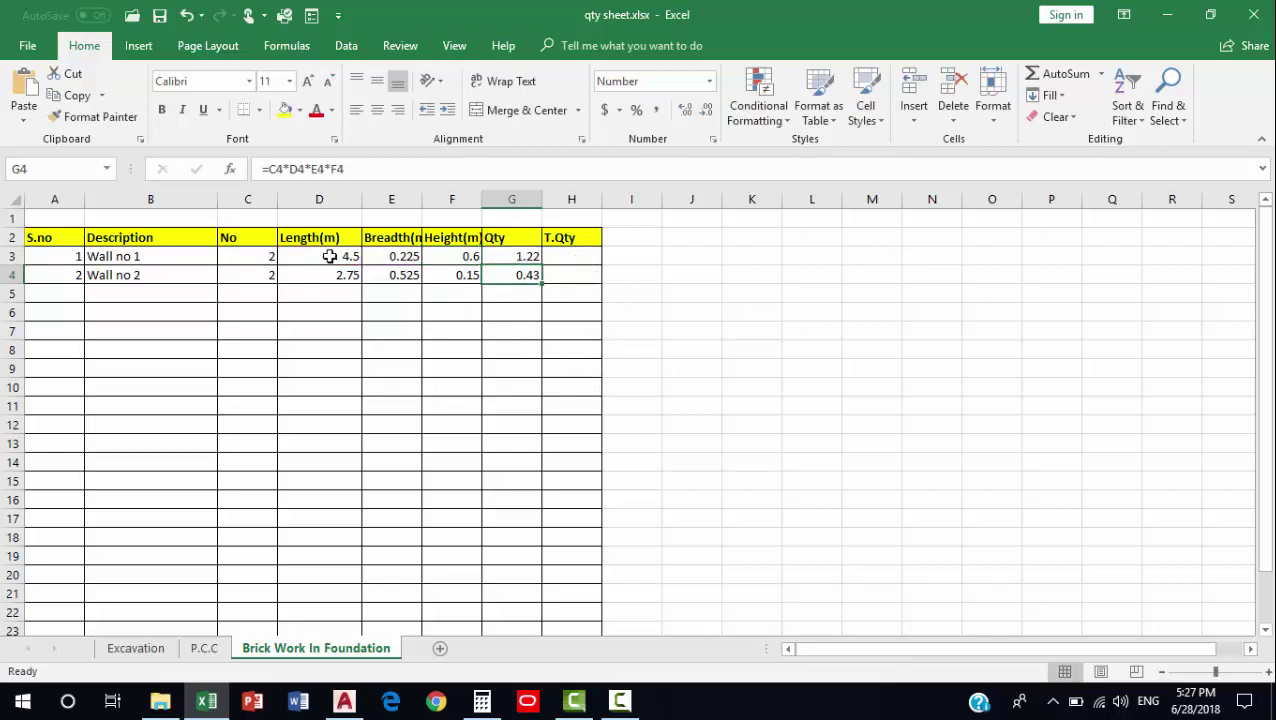
Select the Wall no 1 and Wall no 2 description cells, briefly toggling to Calculator.
left_click(112, 257)
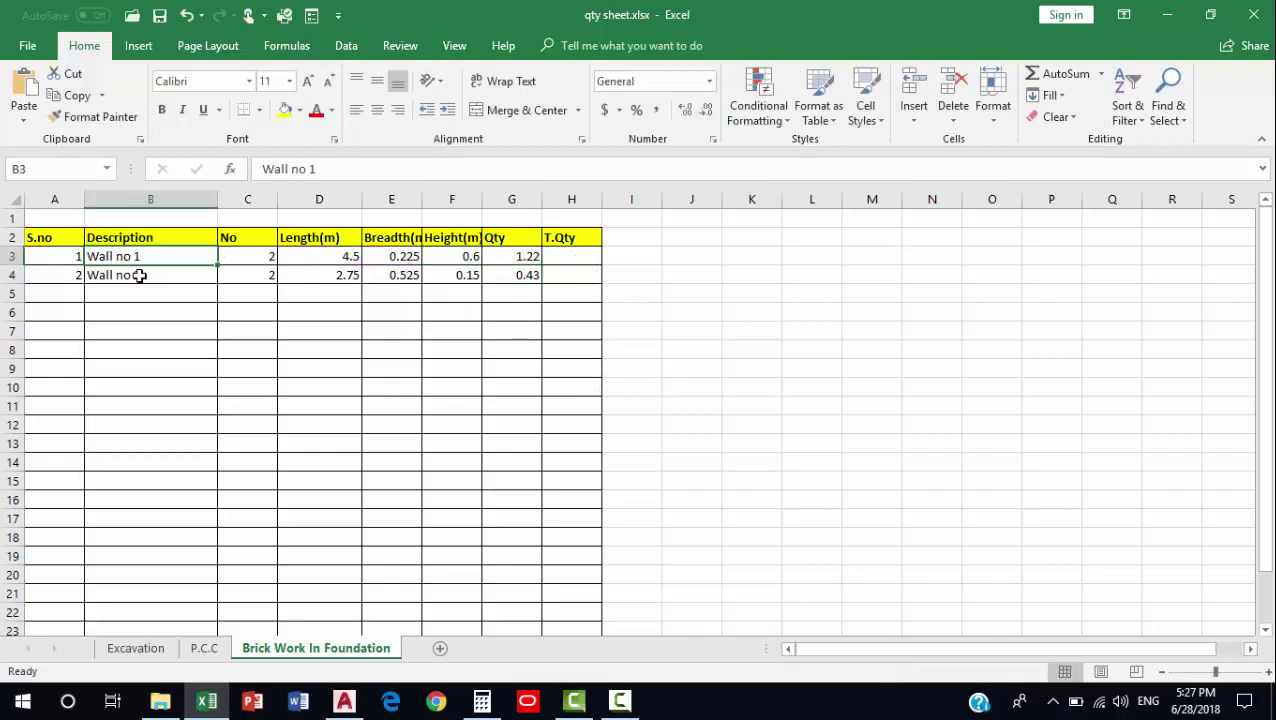
left_click(145, 279)
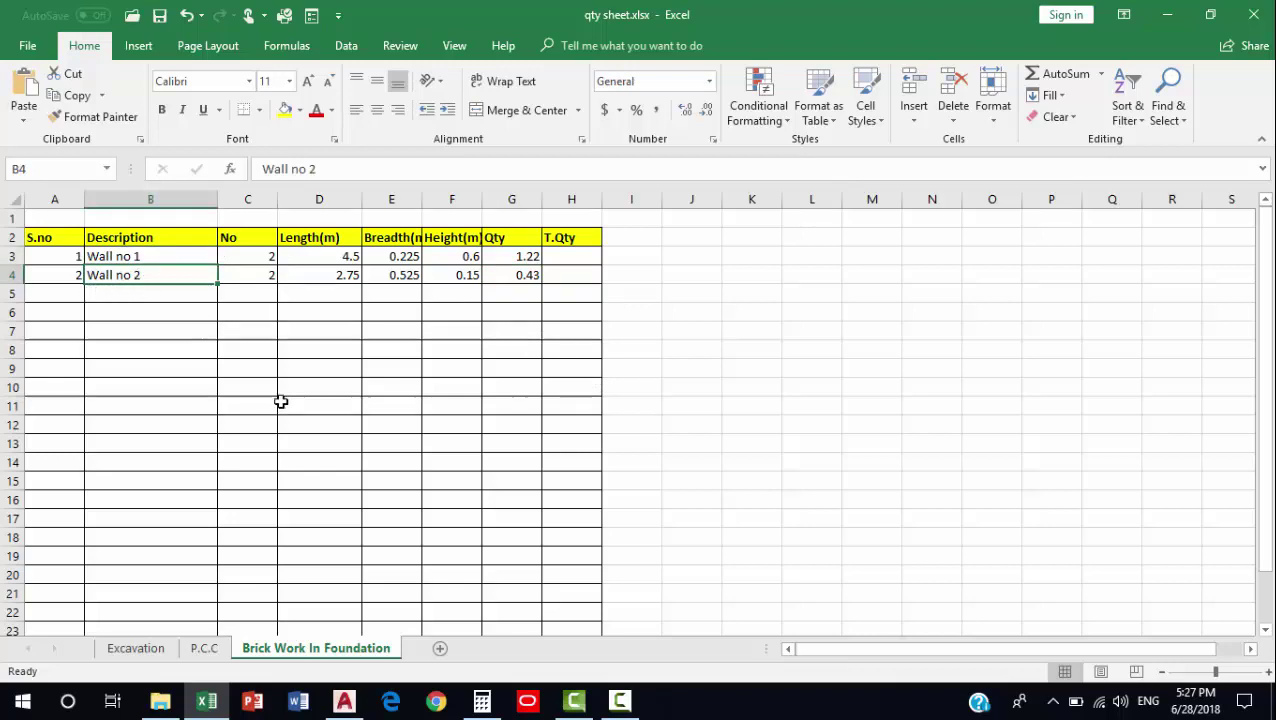
left_click(482, 700)
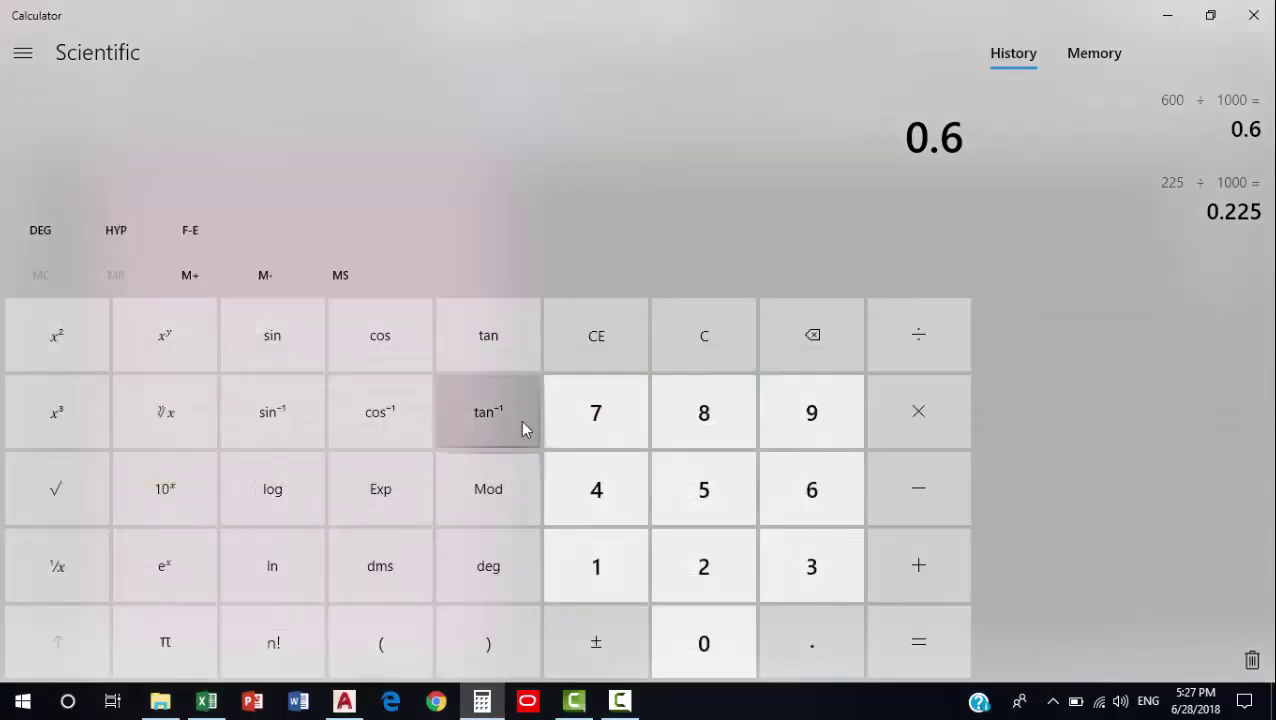
left_click(206, 700)
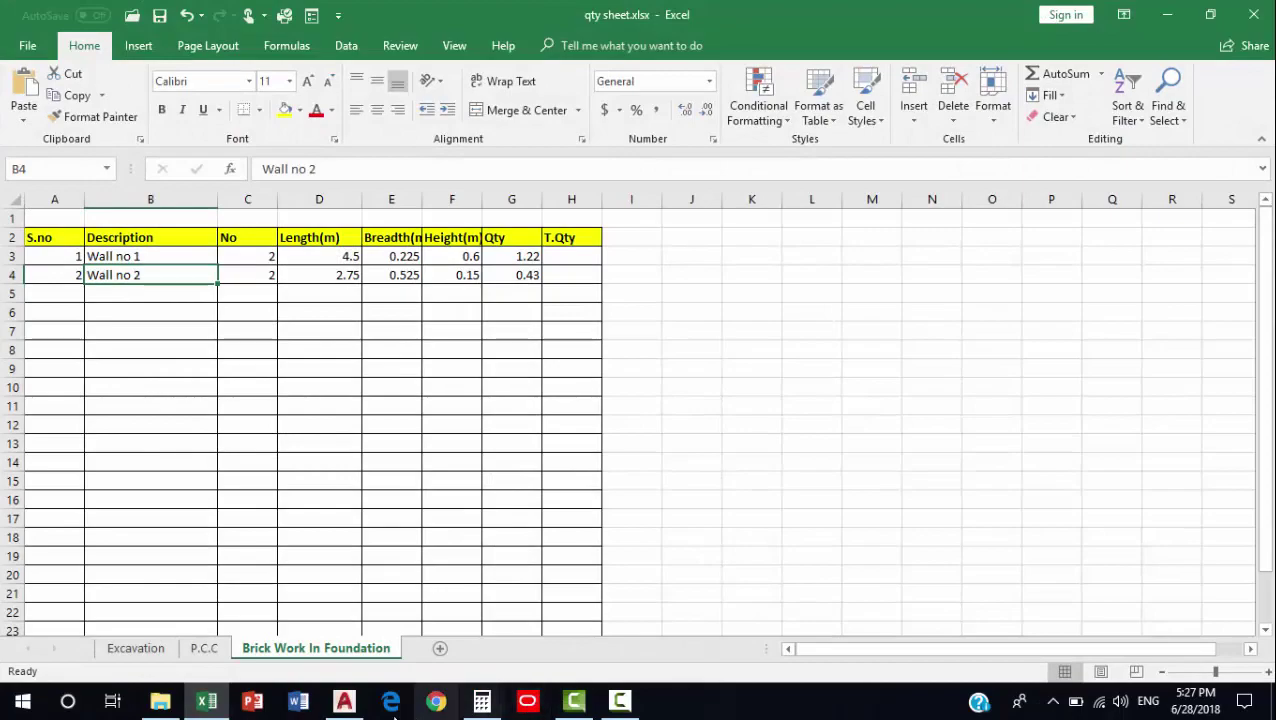
Bring Wall No 2 into view in the foundation drawing.
left_click(344, 700)
scroll(599, 299, "down", 3)
scroll(599, 299, "down", 3)
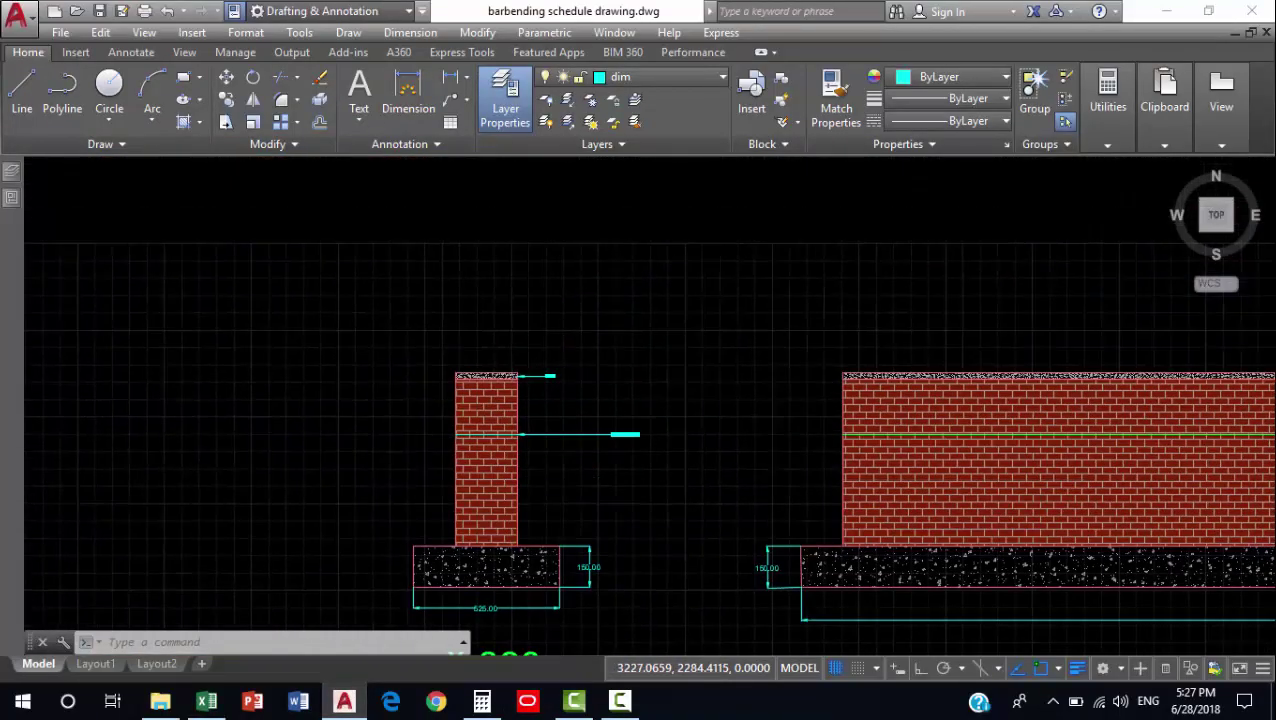
scroll(681, 348, "down", 2)
scroll(785, 405, "down", 3)
scroll(712, 413, "up", 1)
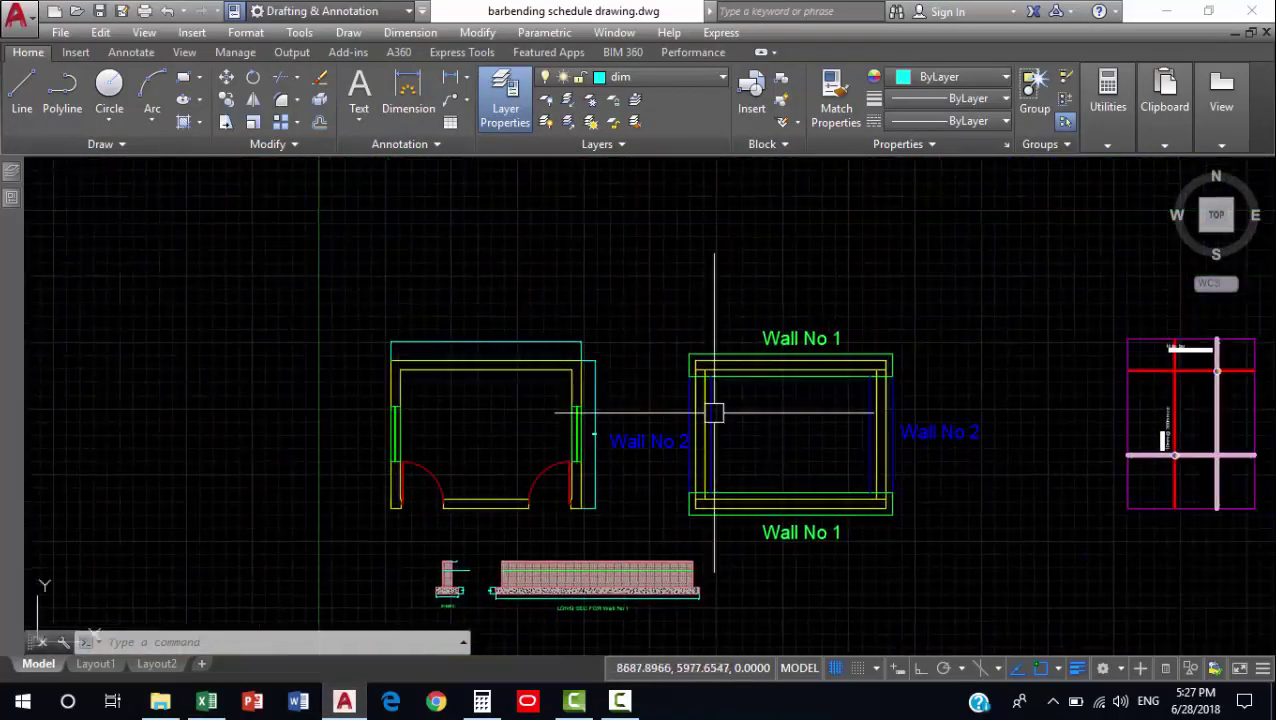
scroll(706, 322, "up", 3)
scroll(676, 302, "up", 2)
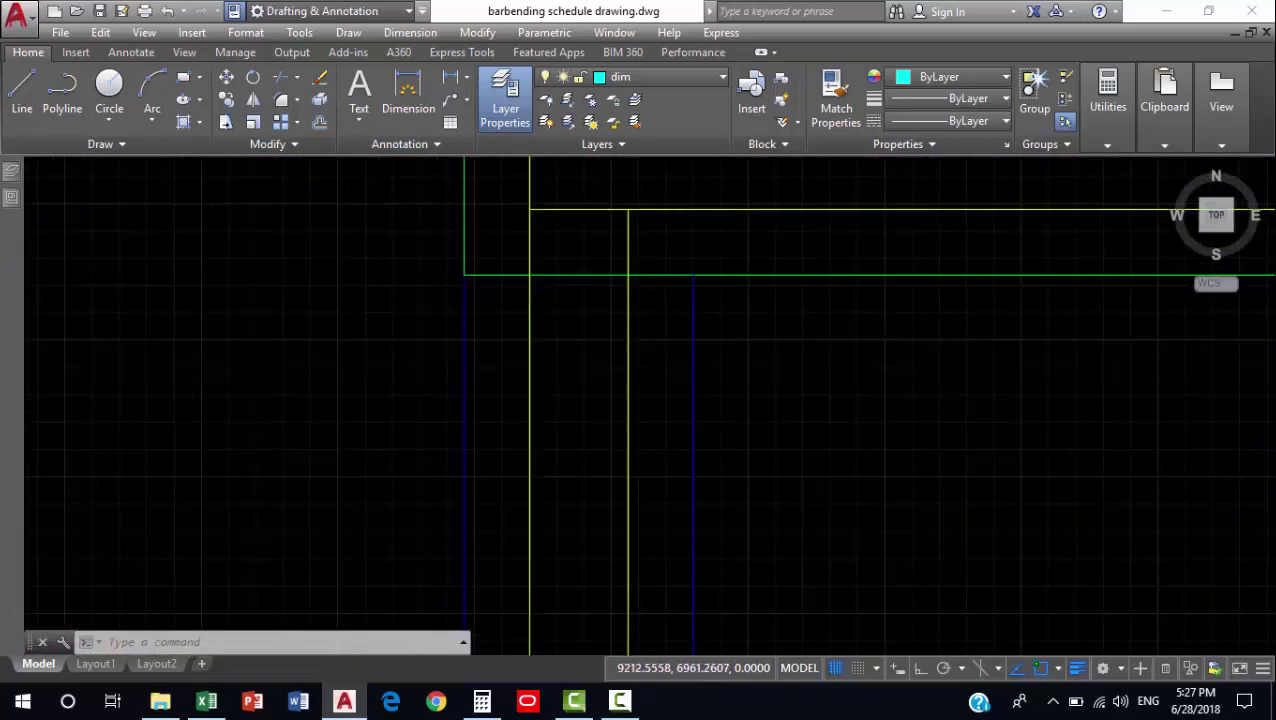
scroll(676, 302, "down", 3)
scroll(688, 323, "up", 3)
Start aligned dimensions on Wall No 2, cancelling two misplaced attempts.
type("dal")
key("Return")
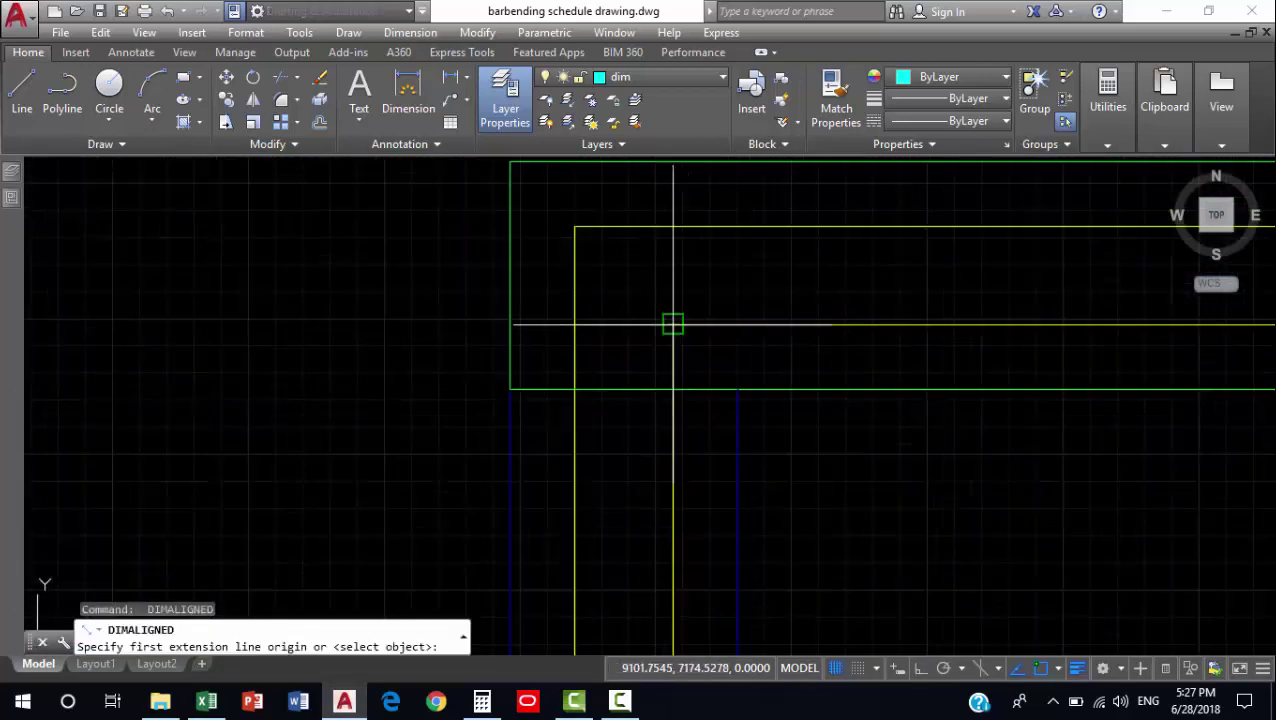
left_click(673, 323)
scroll(672, 347, "down", 5)
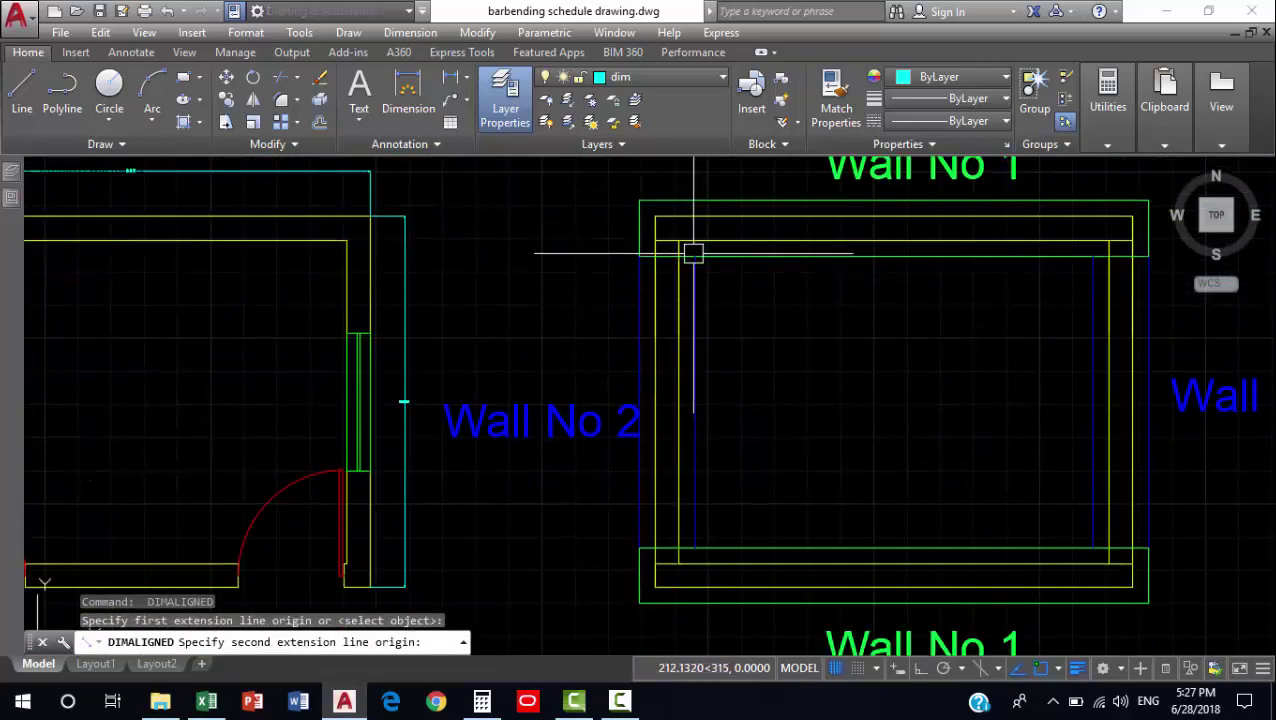
key("Escape")
key("Return")
scroll(690, 253, "up", 2)
left_click(670, 195)
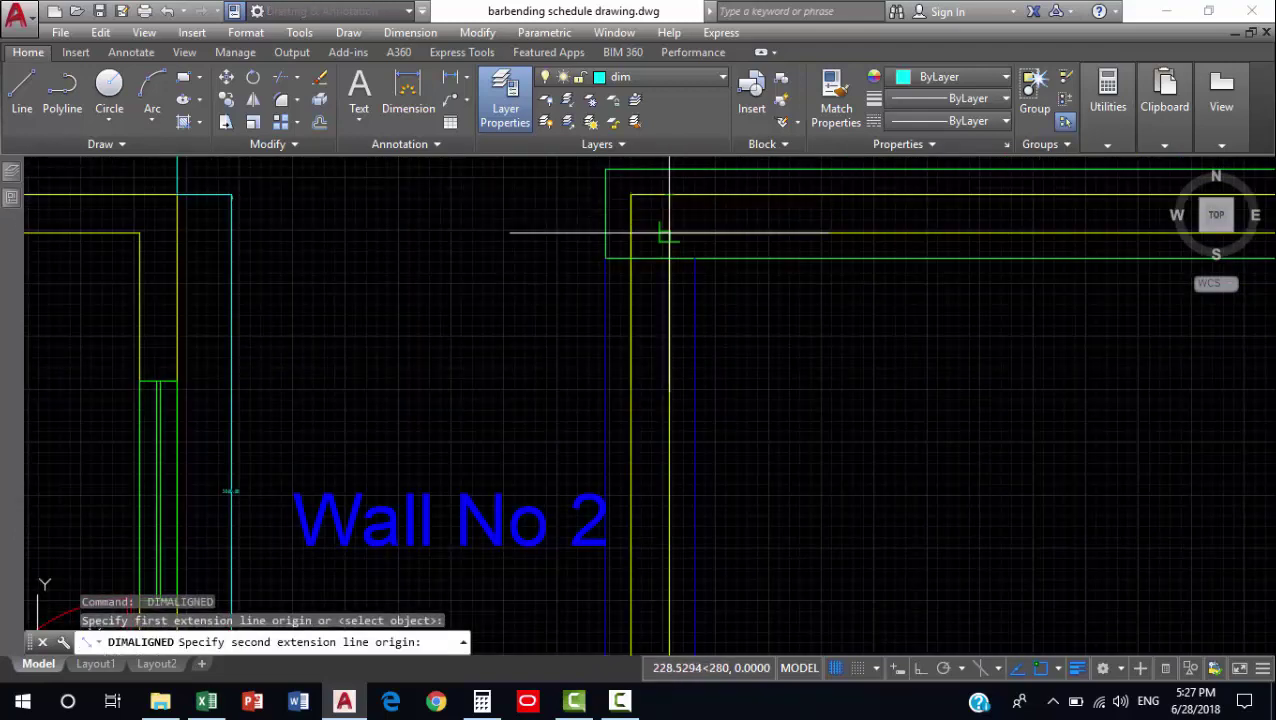
left_click(662, 229)
key("Escape")
key("Return")
Dimension Wall No 2 corner to corner, reading a length of 3050.
left_click(669, 232)
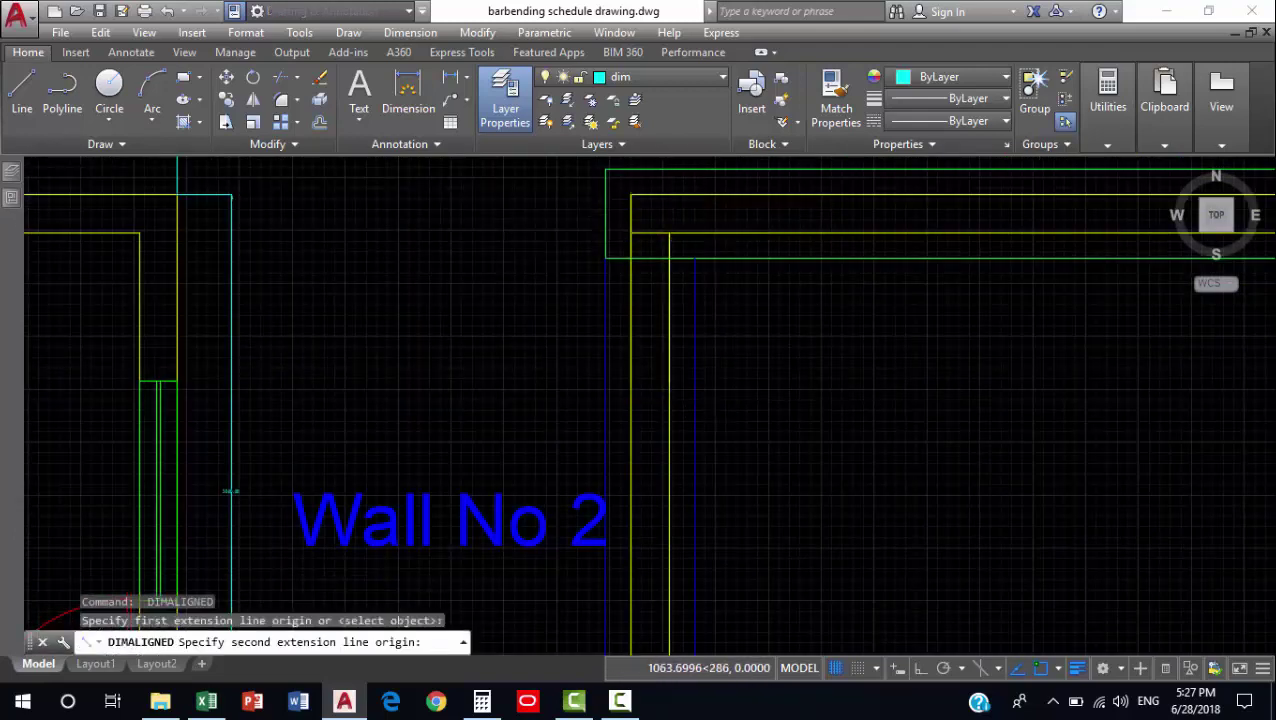
scroll(760, 290, "down", 4)
scroll(763, 364, "up", 2)
scroll(673, 444, "up", 2)
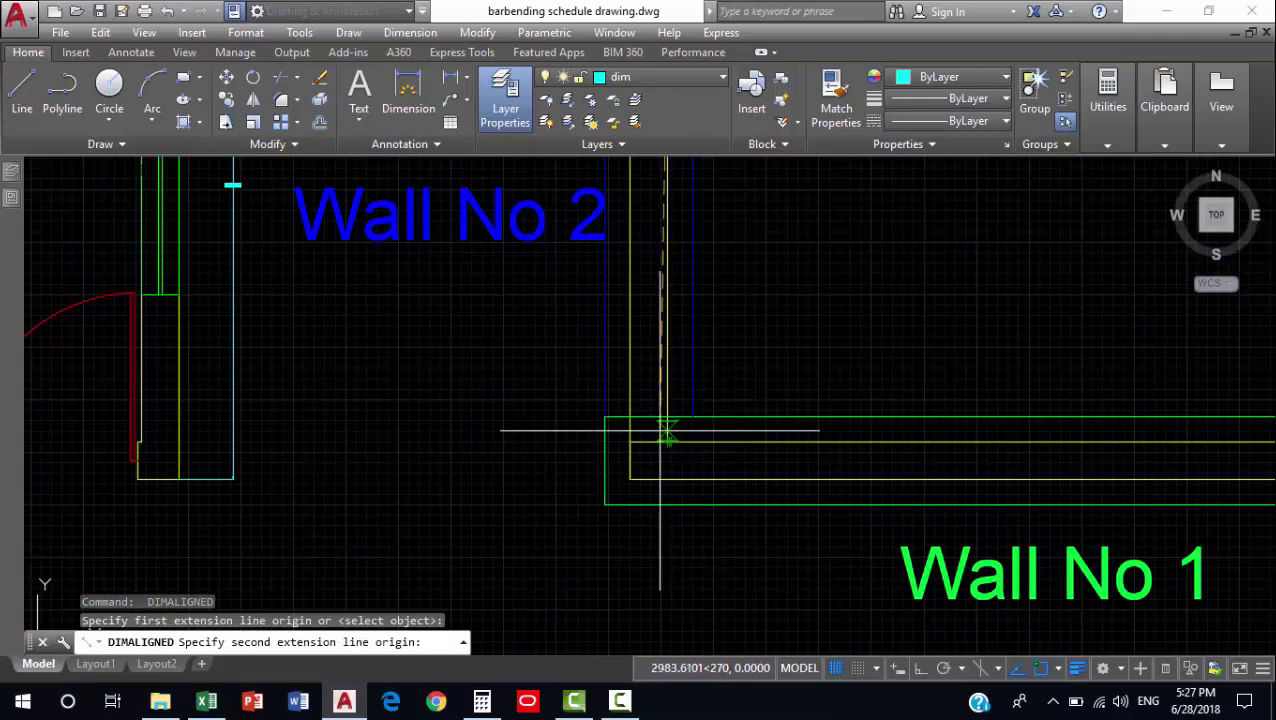
left_click(665, 438)
scroll(688, 410, "down", 5)
scroll(688, 410, "up", 2)
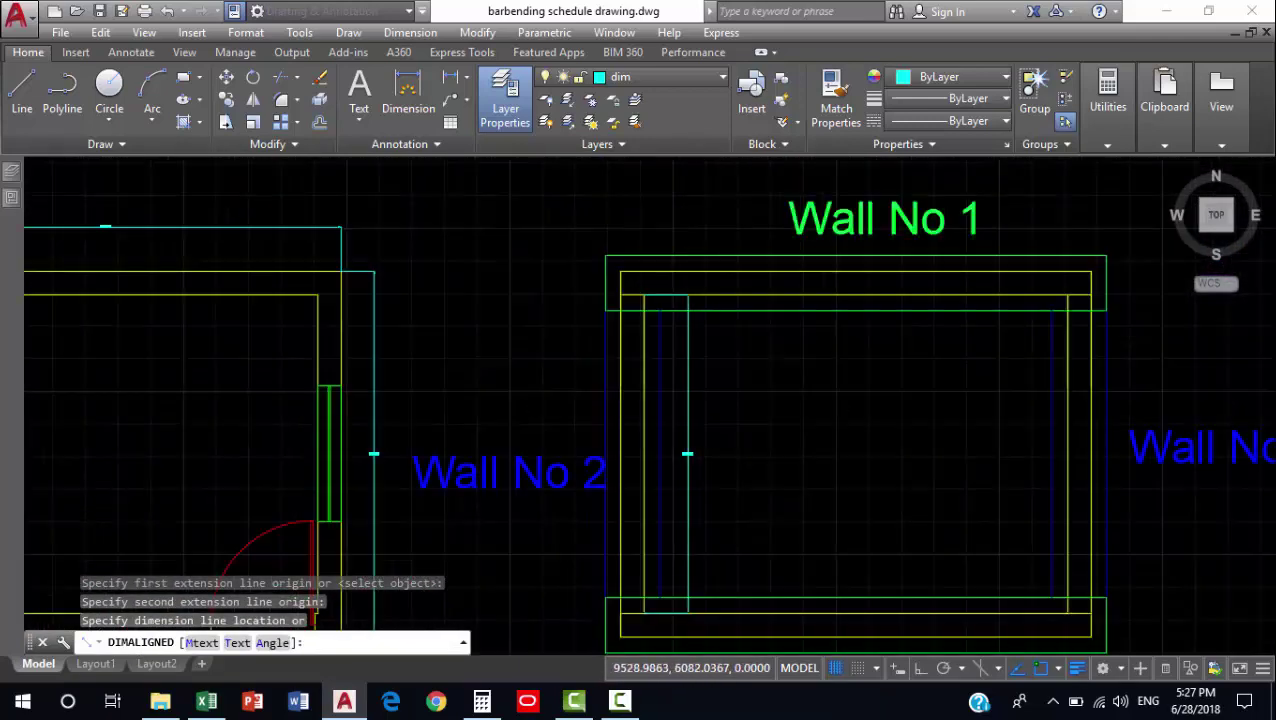
scroll(686, 360, "up", 2)
scroll(678, 399, "up", 2)
scroll(680, 328, "up", 2)
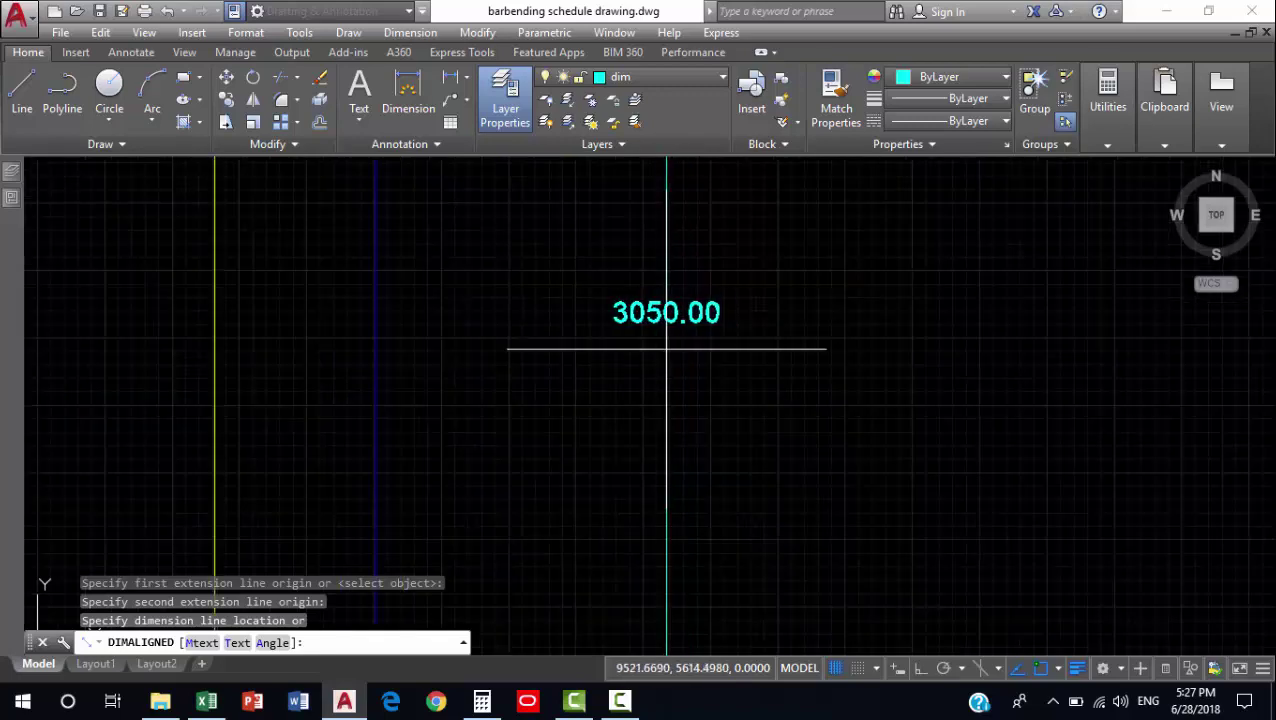
scroll(666, 349, "down", 1)
scroll(680, 356, "down", 2)
scroll(692, 361, "down", 2)
scroll(690, 366, "down", 1)
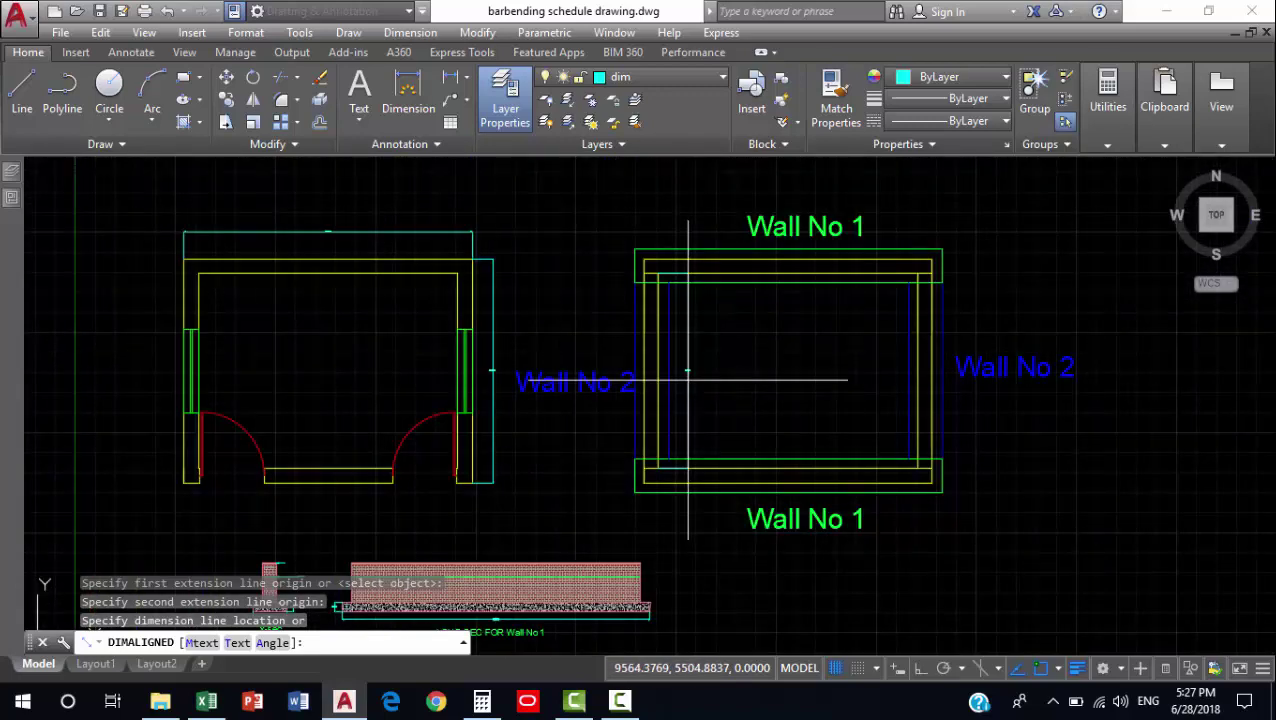
key("Escape")
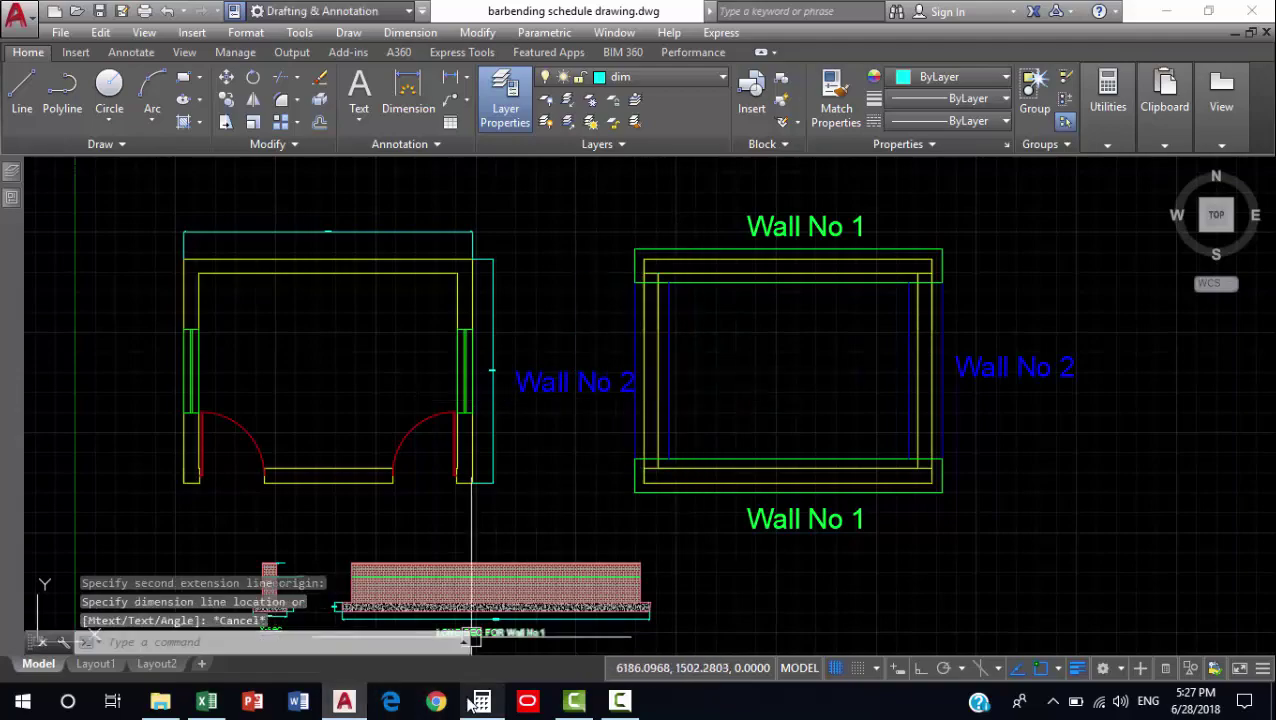
Compute 3050/1000 = 3.05 m in Calculator.
left_click(471, 704)
type("3050")
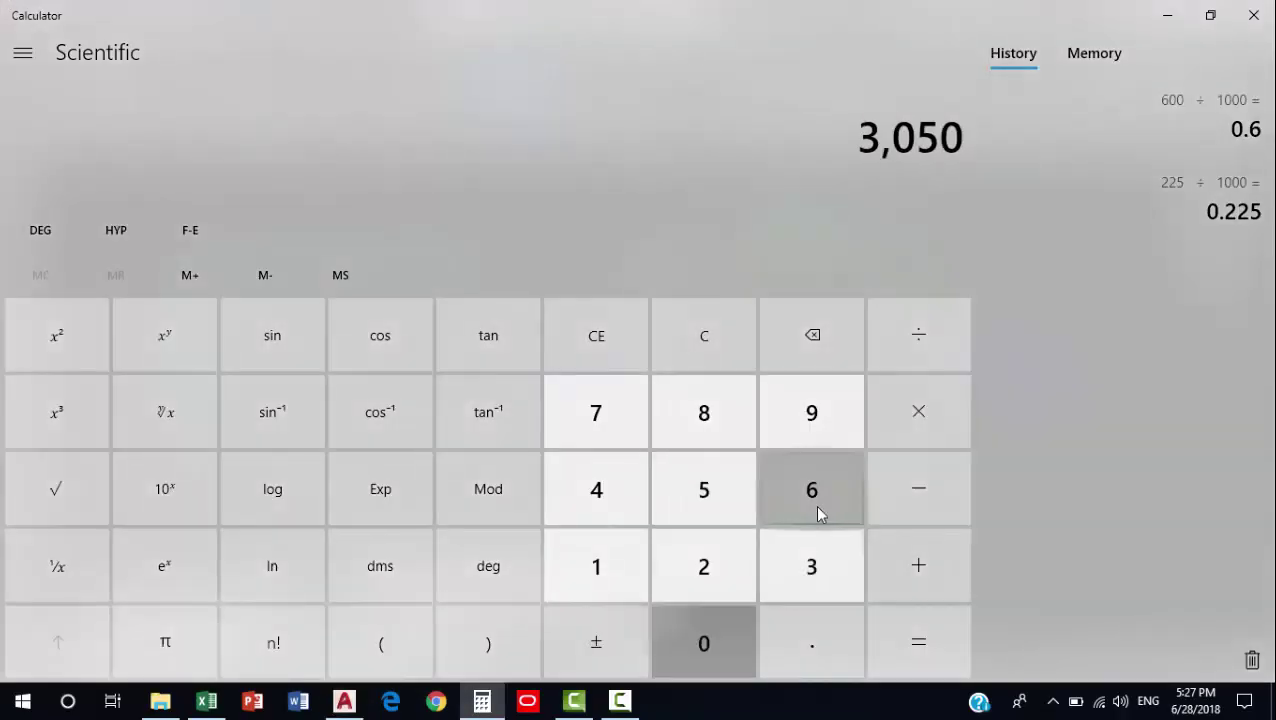
type("/1000")
key("Return")
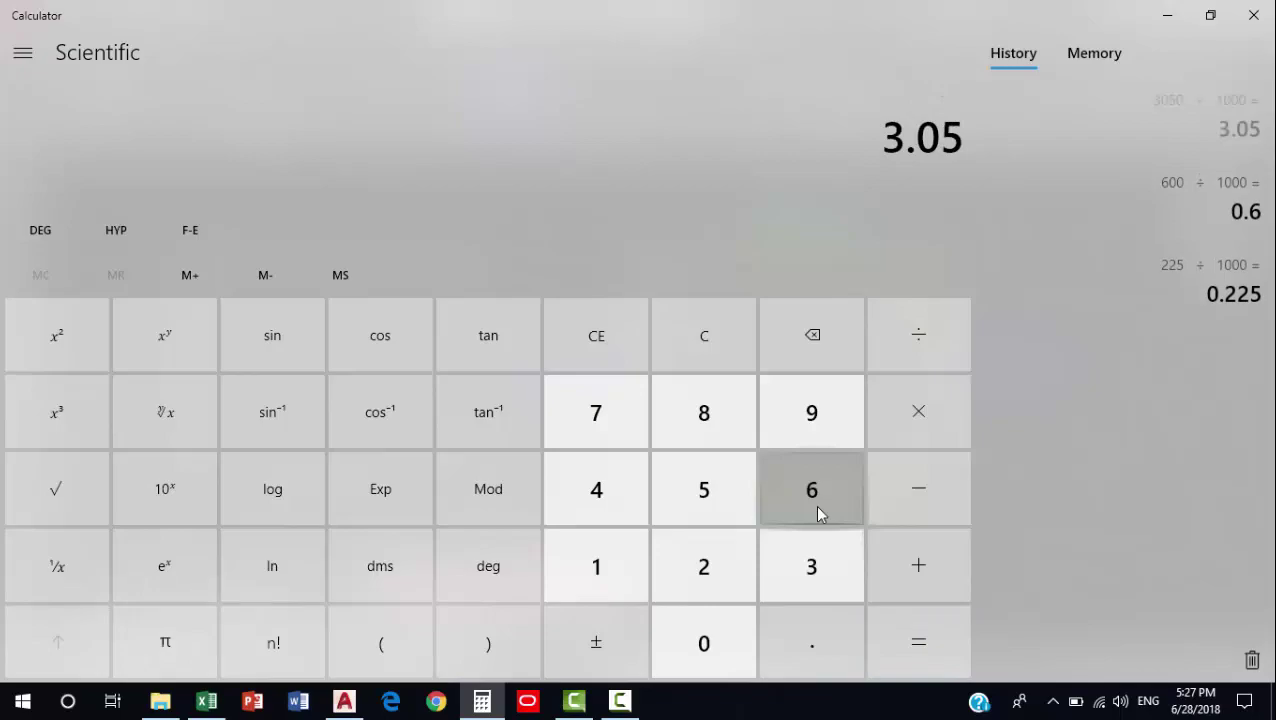
Enter 3.05 as Wall no 2's length in D4.
left_click(207, 701)
left_click(313, 277)
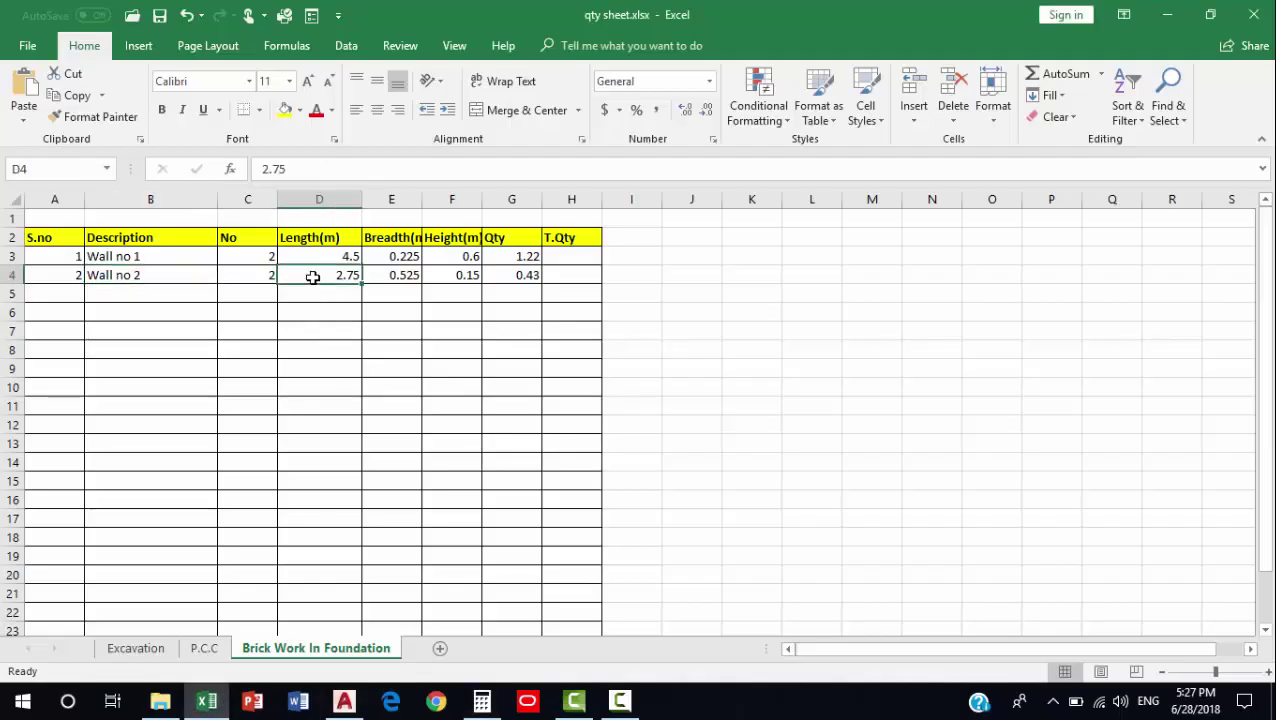
type("3.0")
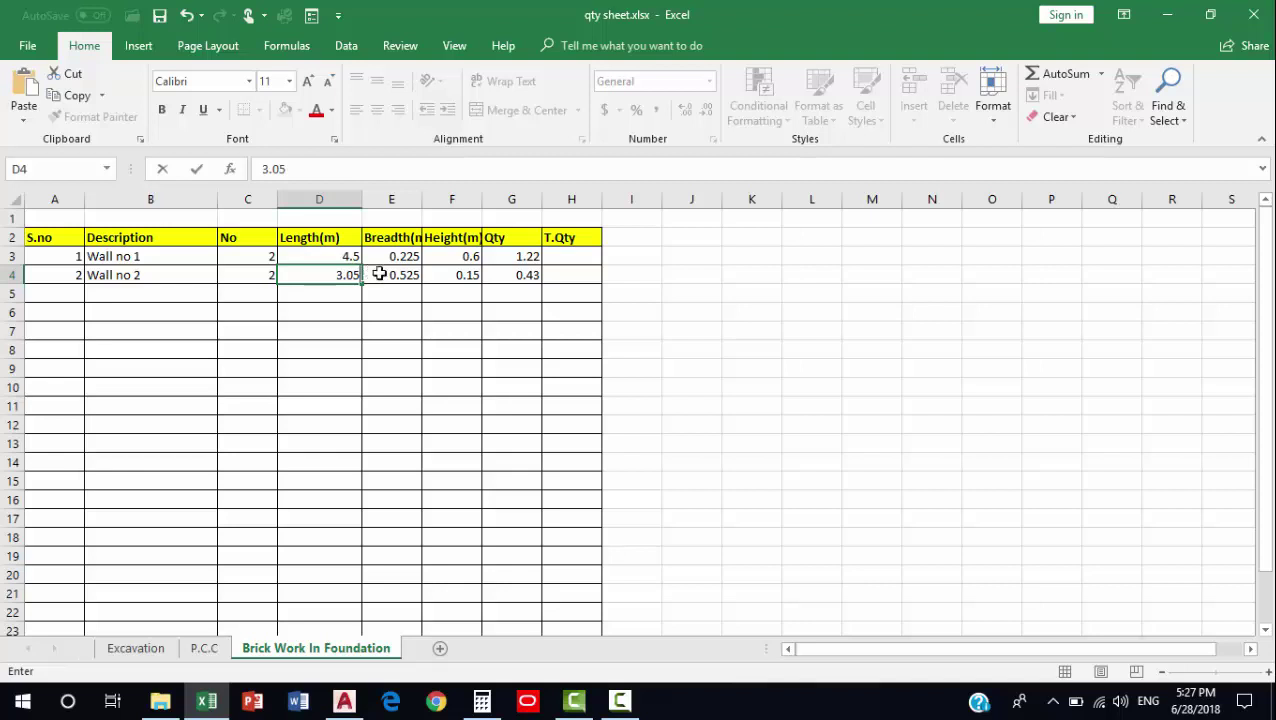
left_click(379, 274)
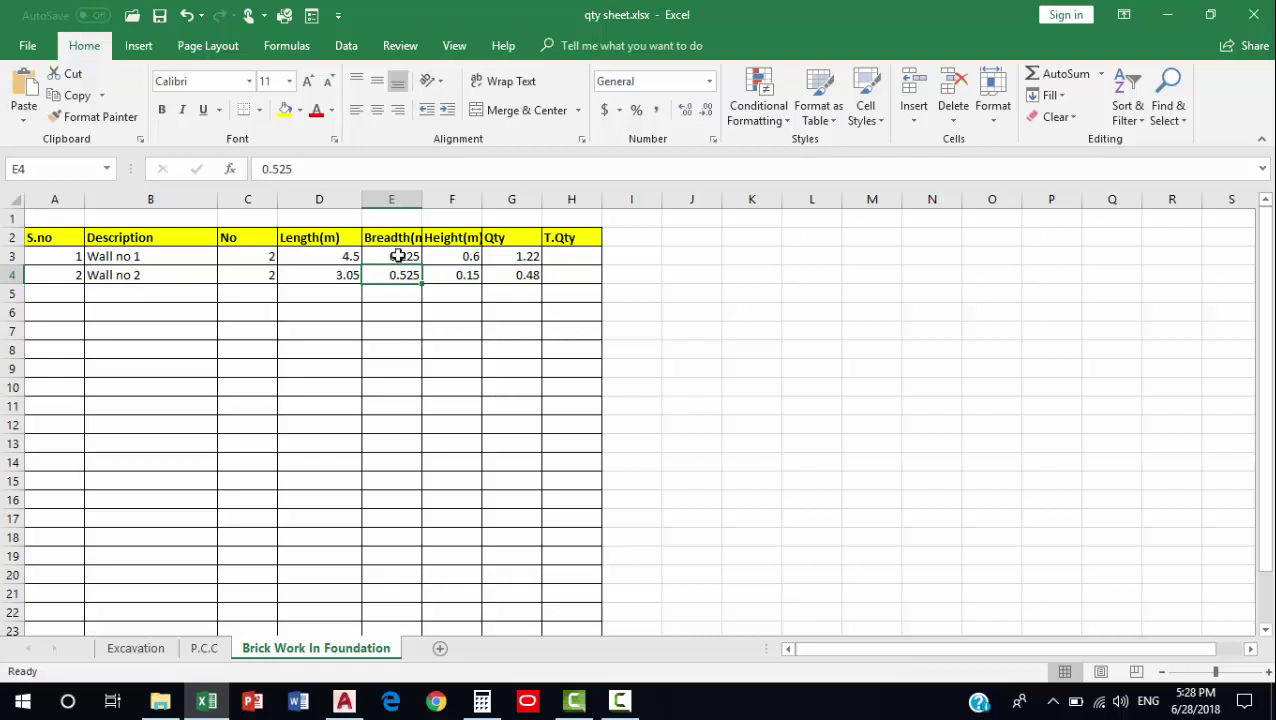
Fill breadth 0.225 and height 0.6 down to Wall no 2 with Ctrl+D, giving Qty 0.82.
left_click_drag(398, 256, 399, 275)
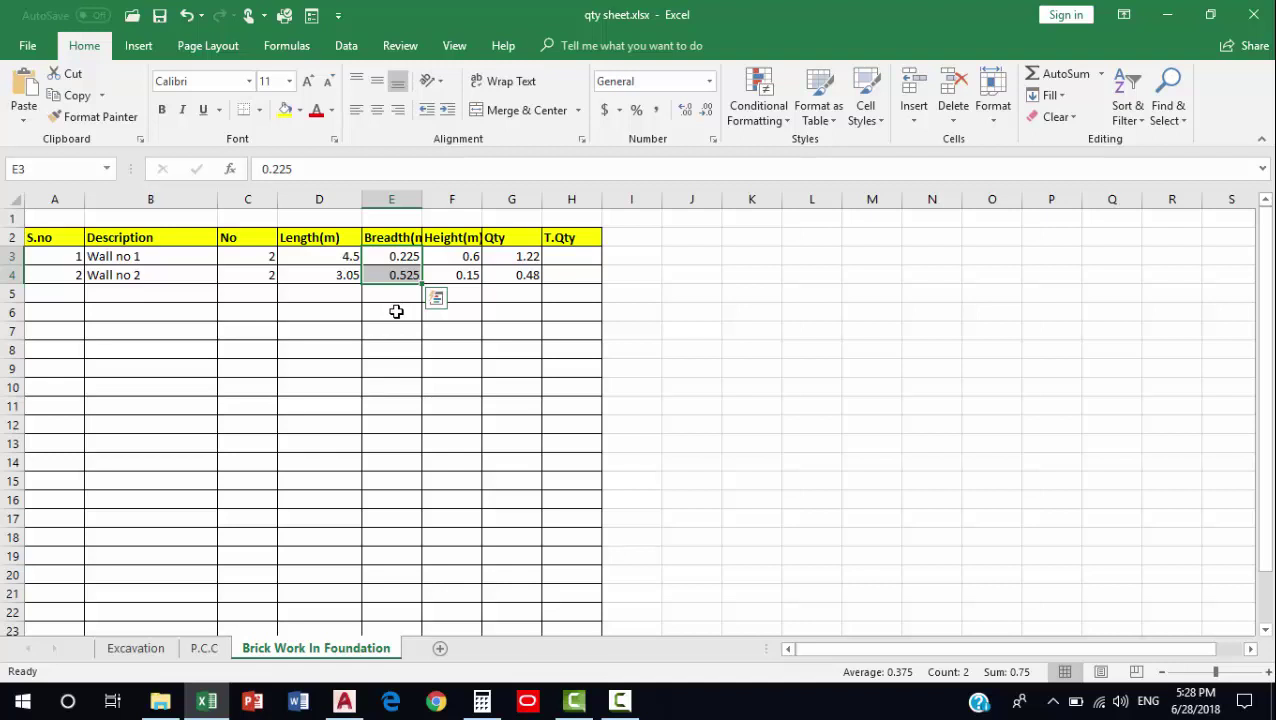
key("ctrl+d")
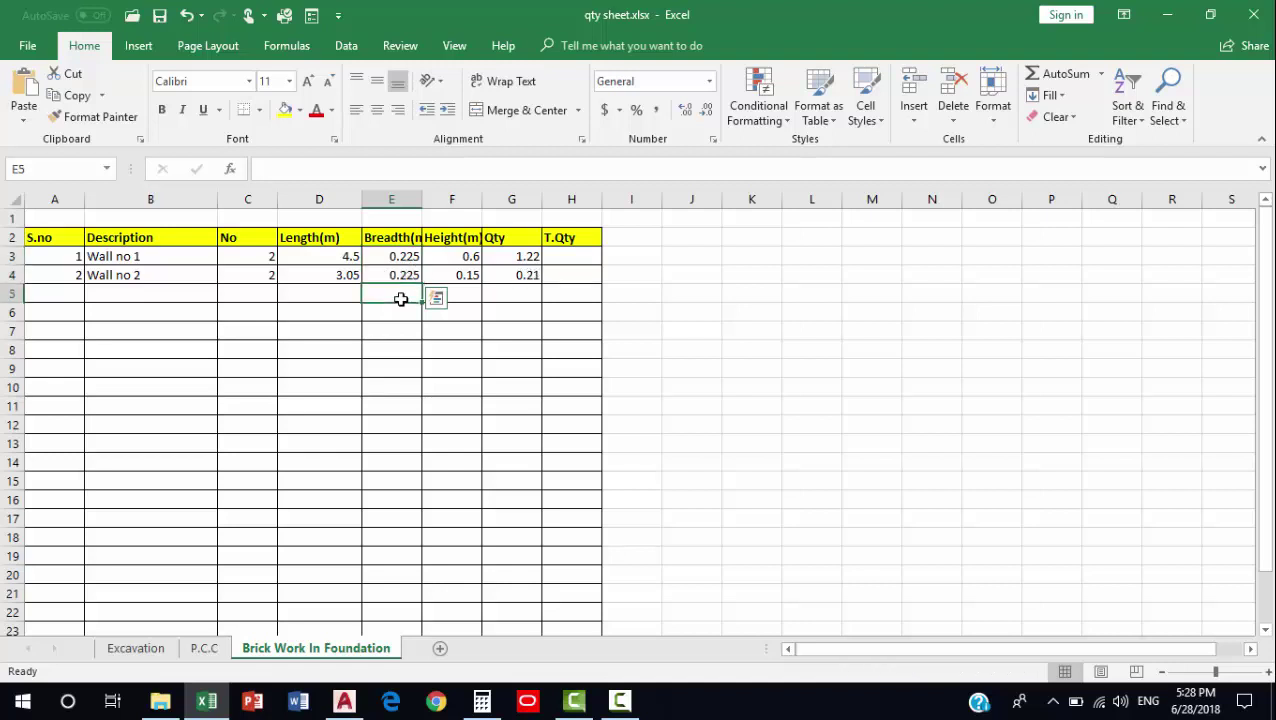
left_click(404, 270)
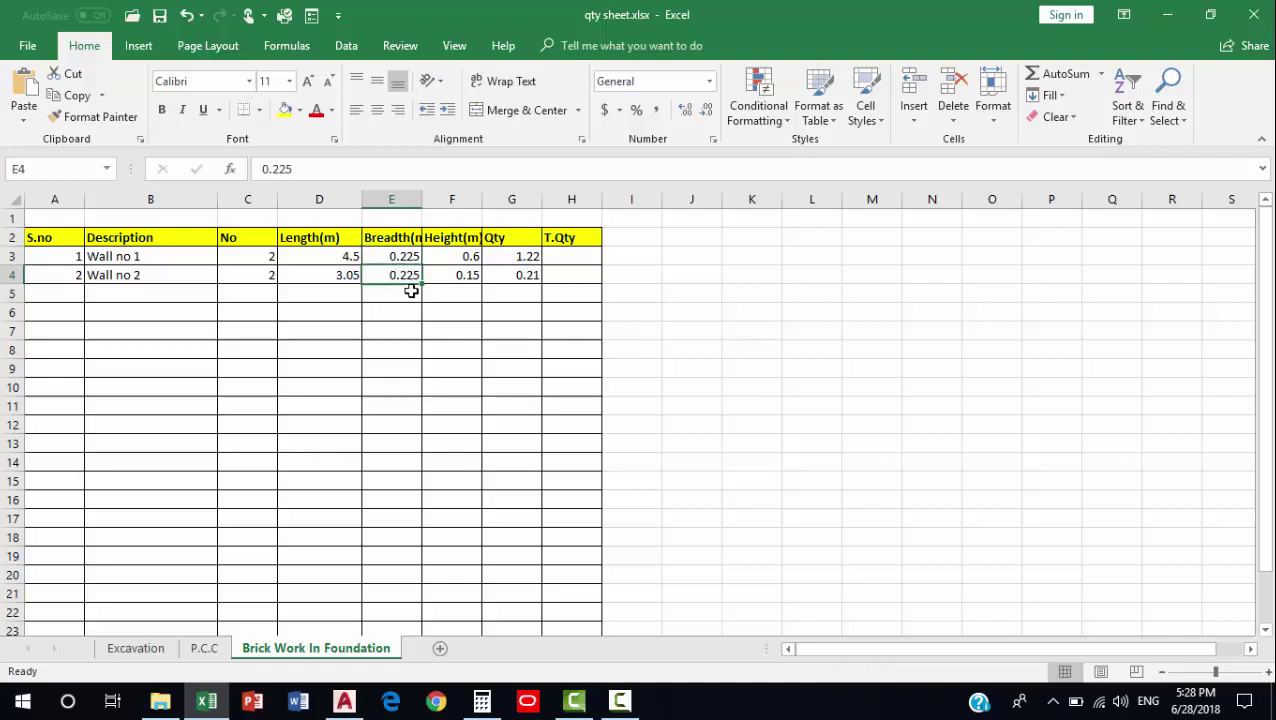
left_click(457, 258)
left_click(468, 276)
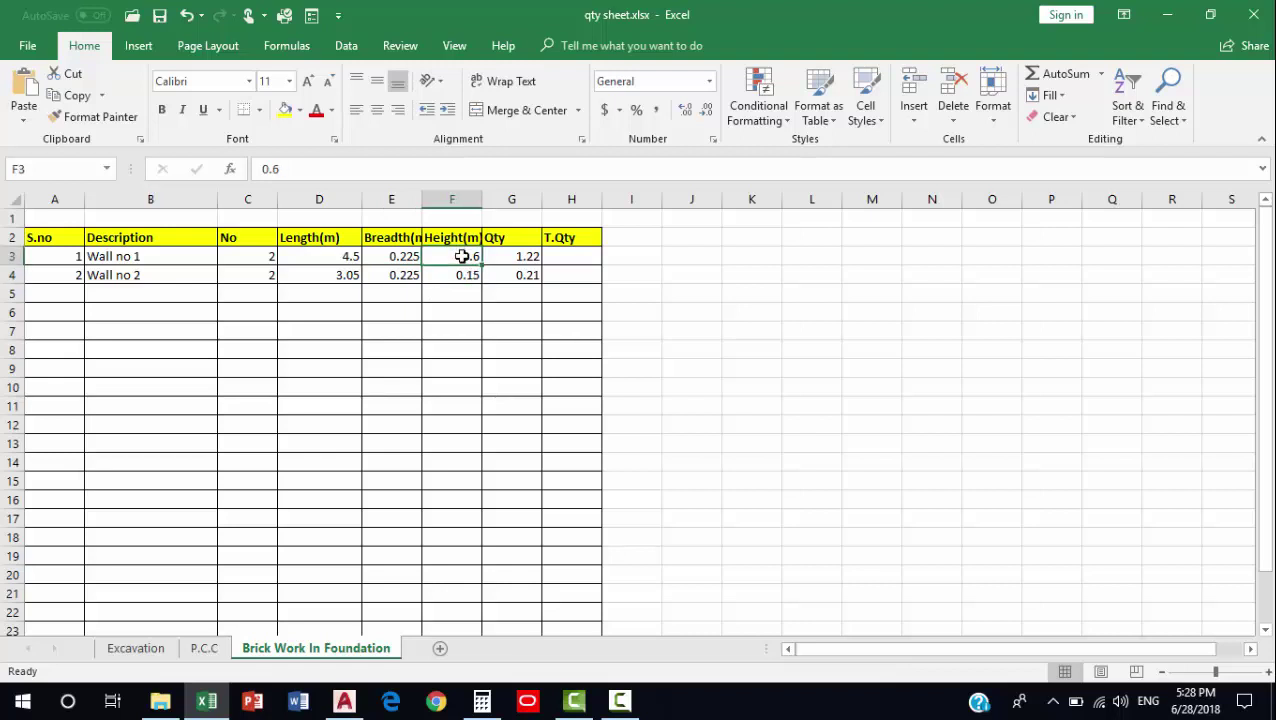
left_click_drag(458, 256, 461, 277)
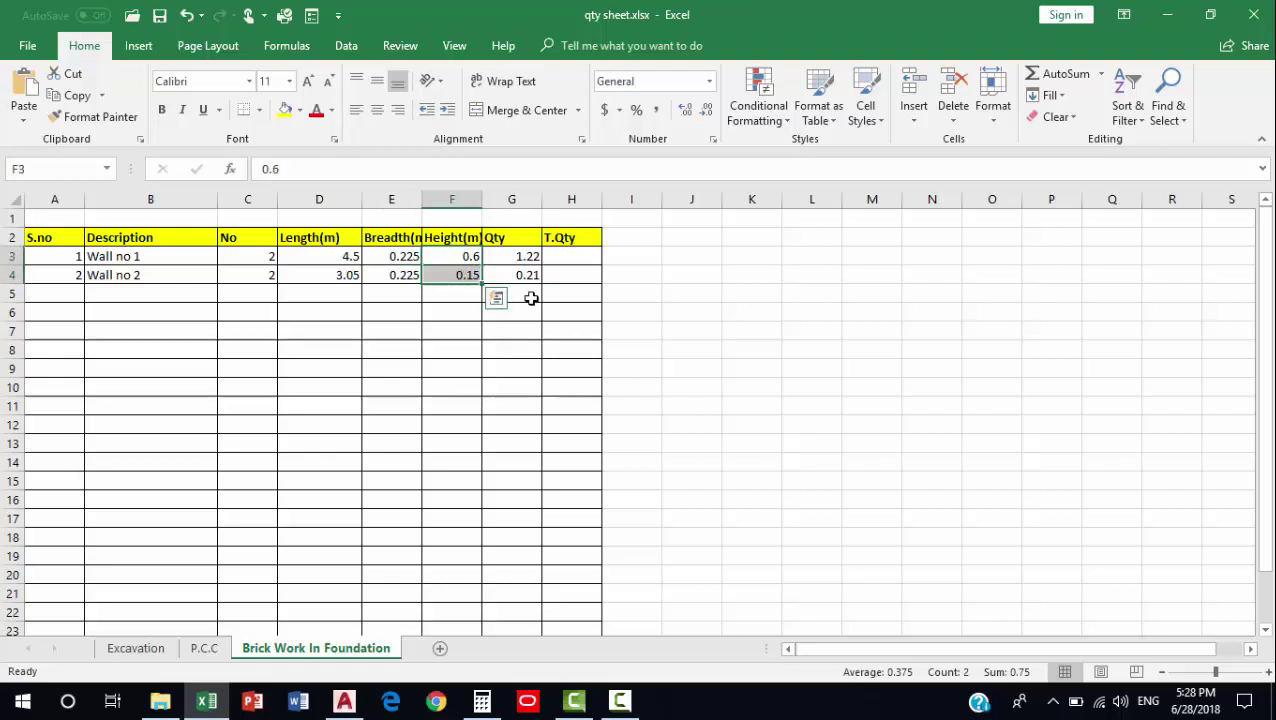
key("ctrl+d")
left_click(523, 275)
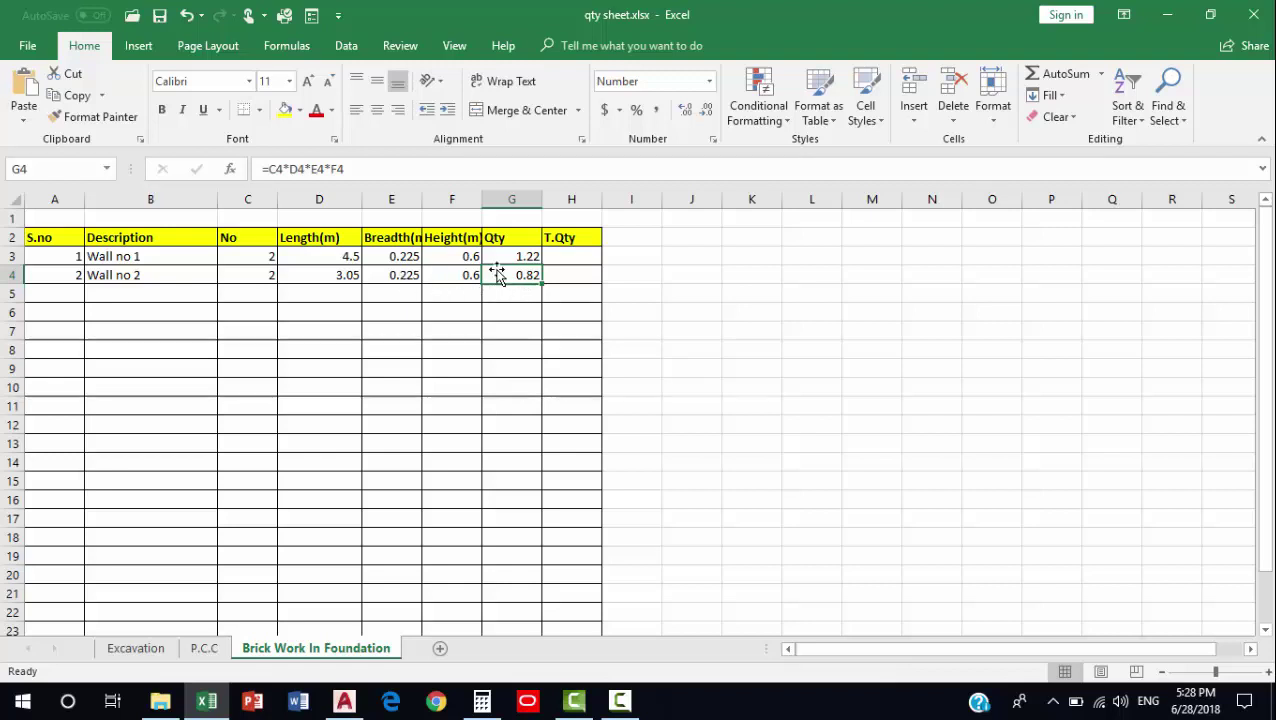
scroll(557, 341, "down", 3)
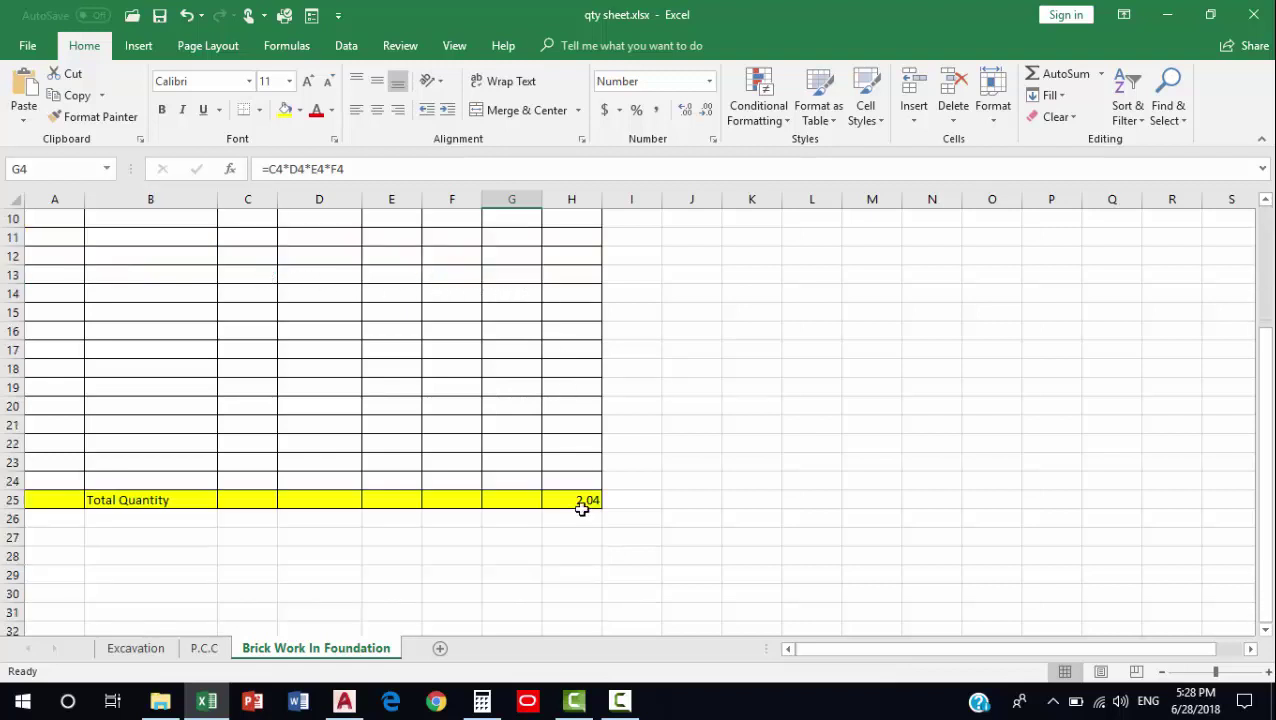
double_click(578, 499)
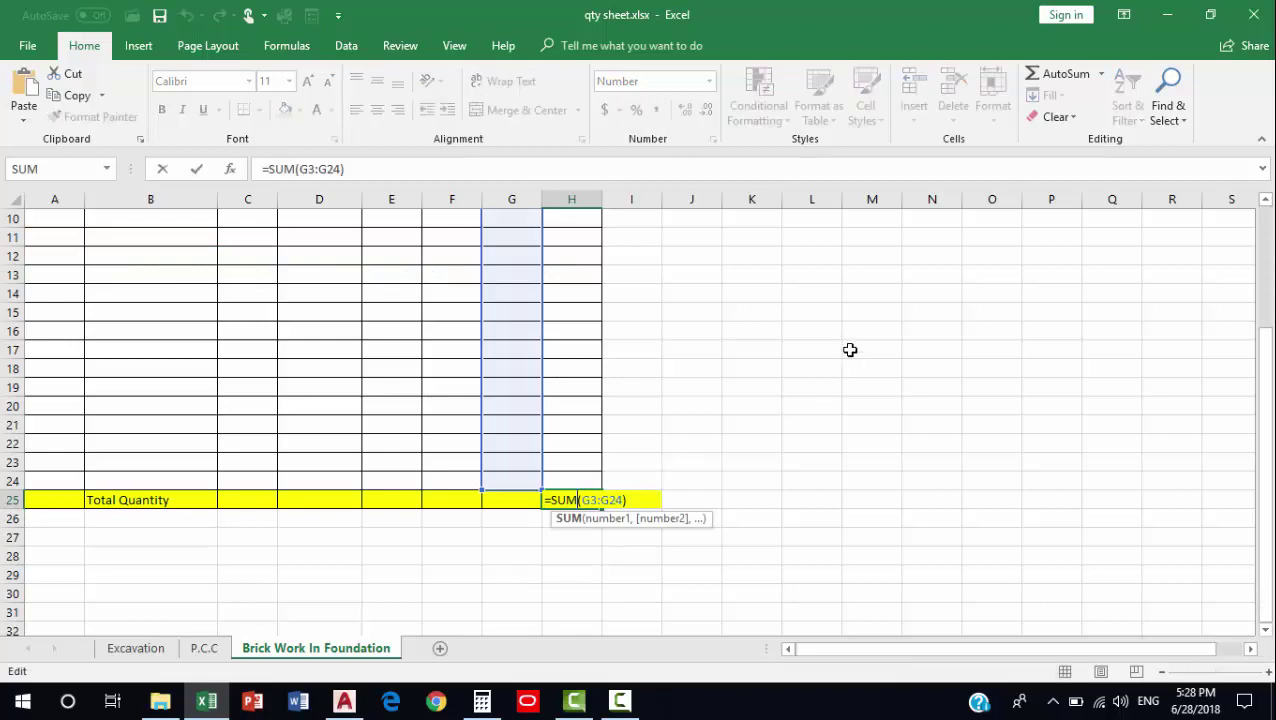
key("Return")
scroll(727, 489, "up", 2)
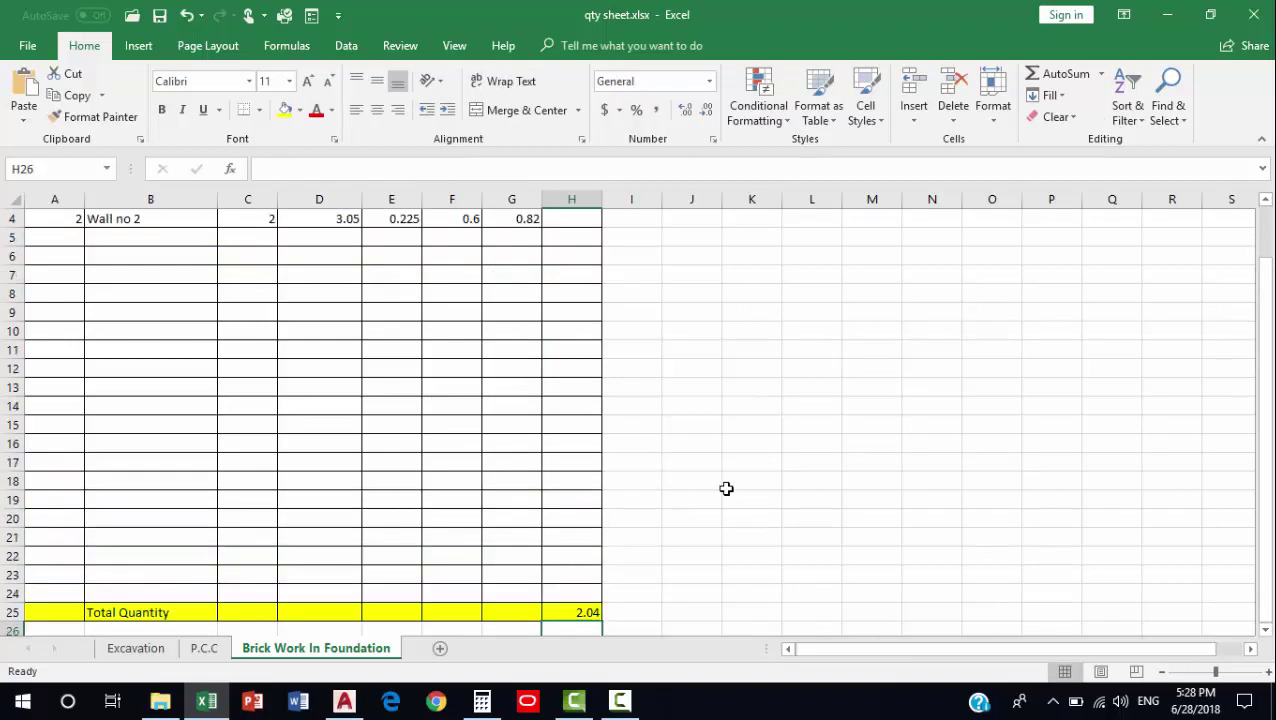
scroll(550, 368, "up", 1)
scroll(580, 490, "down", 4)
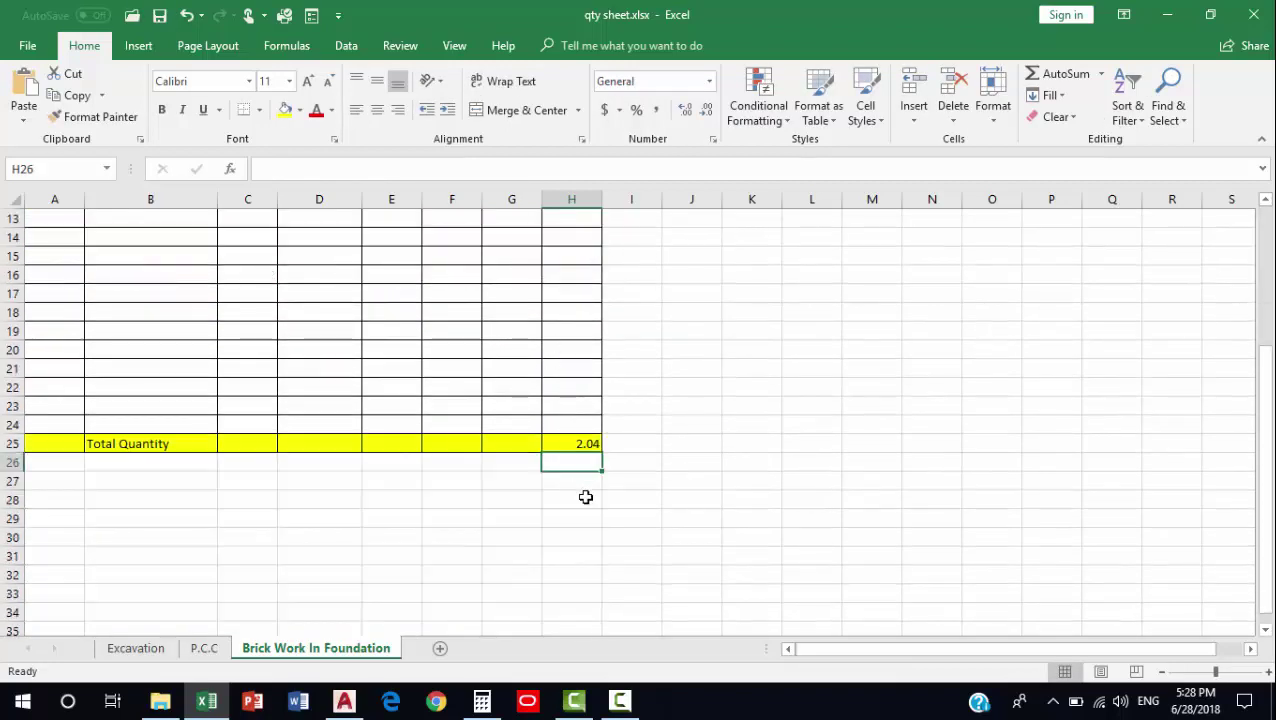
left_click(585, 445)
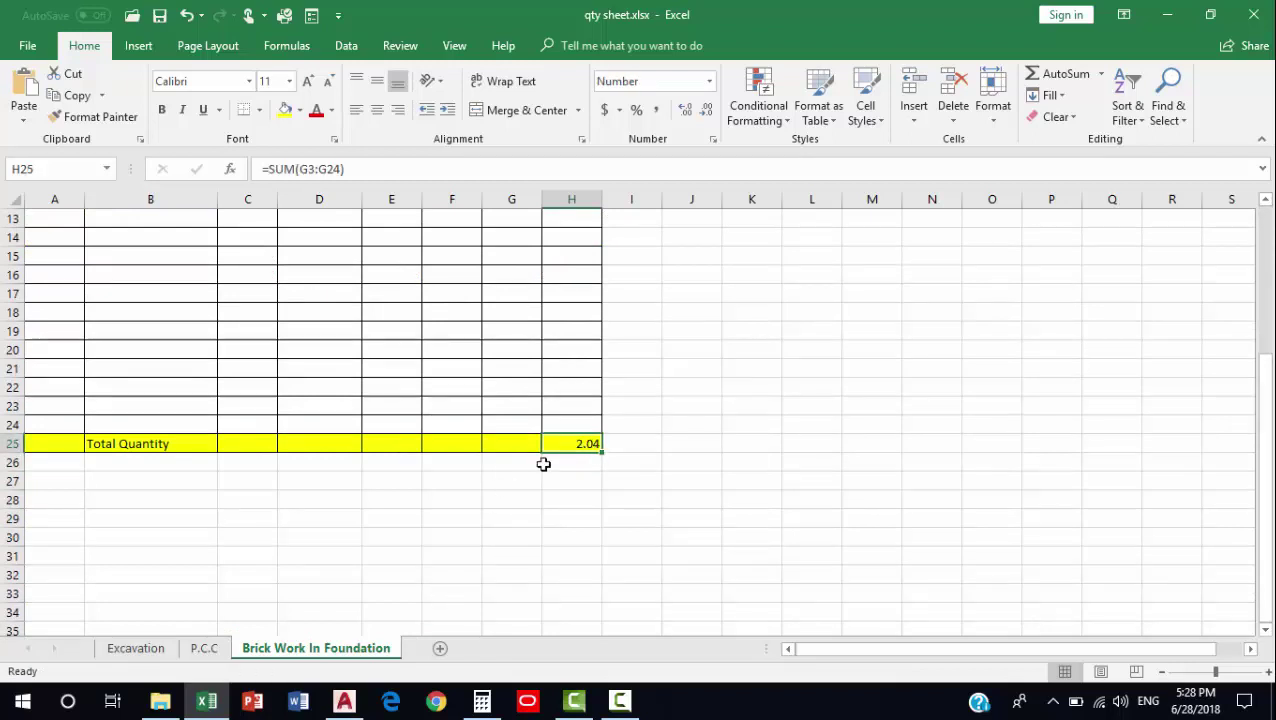
scroll(547, 470, "up", 4)
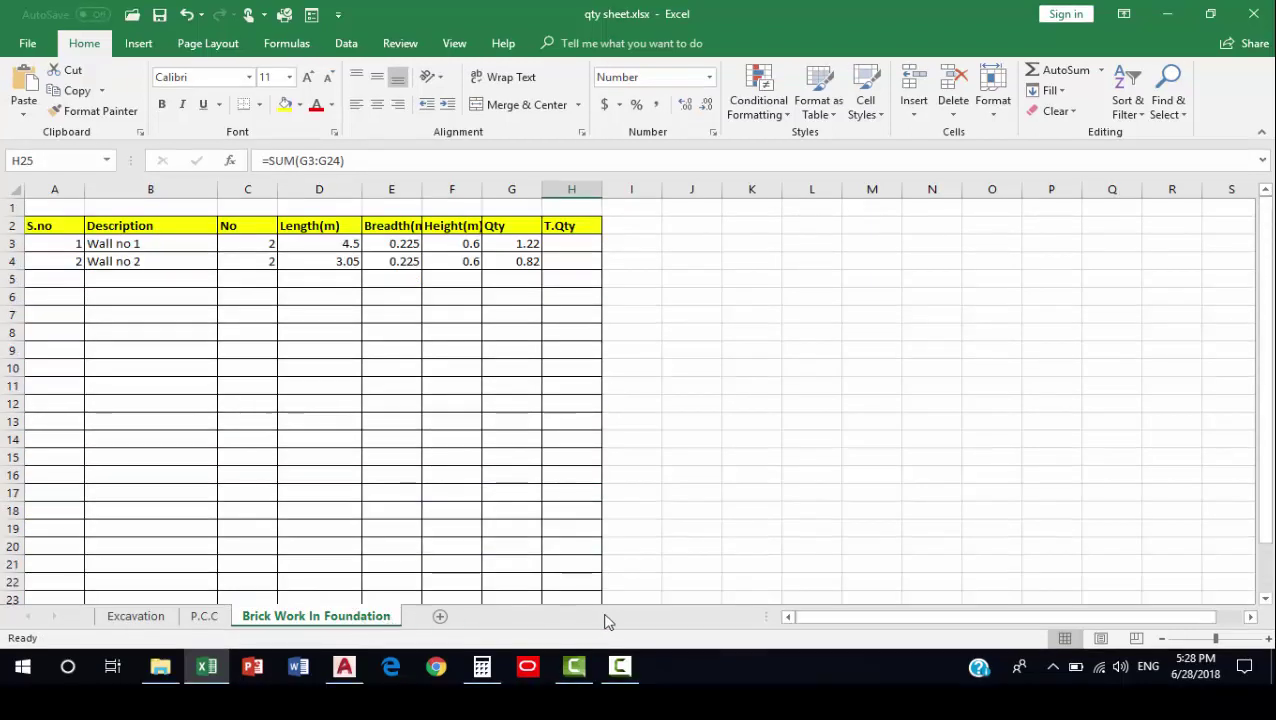
scroll(563, 439, "down", 3)
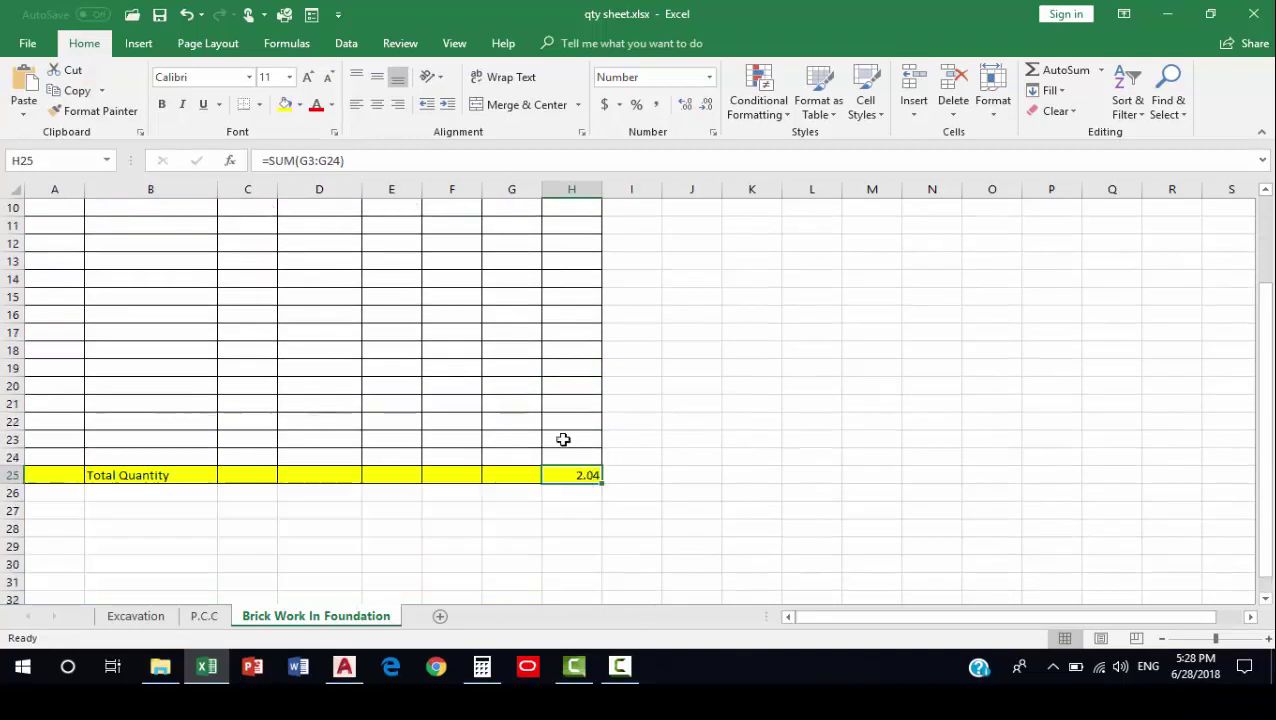